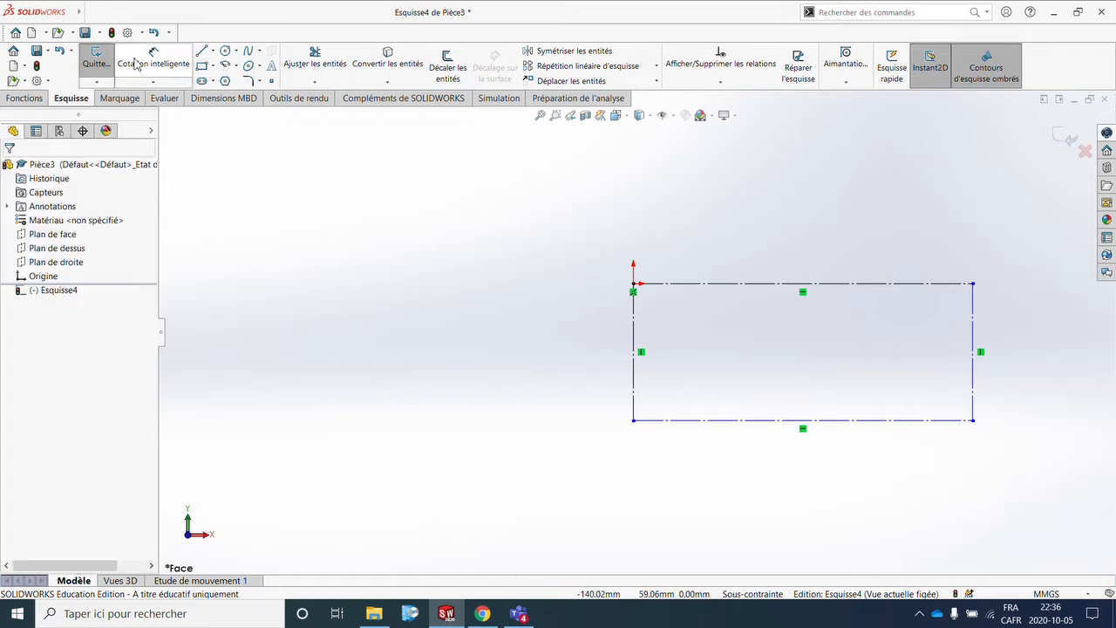
- Dimension the top edge of the construction rectangle to 25 mm
{"action": "left_click", "coordinate": [152, 57]}
{"action": "left_click", "coordinate": [859, 283]}
{"action": "left_click", "coordinate": [826, 209]}
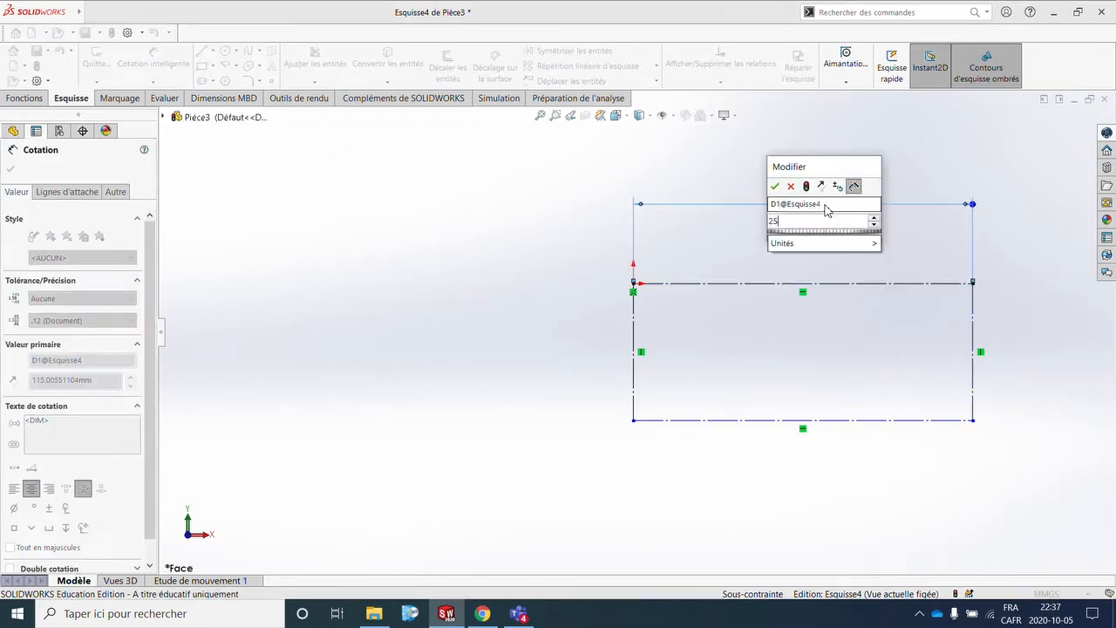
{"action": "type", "text": "25"}
{"action": "key", "text": "Return"}
- Dimension the right edge of the construction rectangle to 10 mm
{"action": "left_click", "coordinate": [985, 317]}
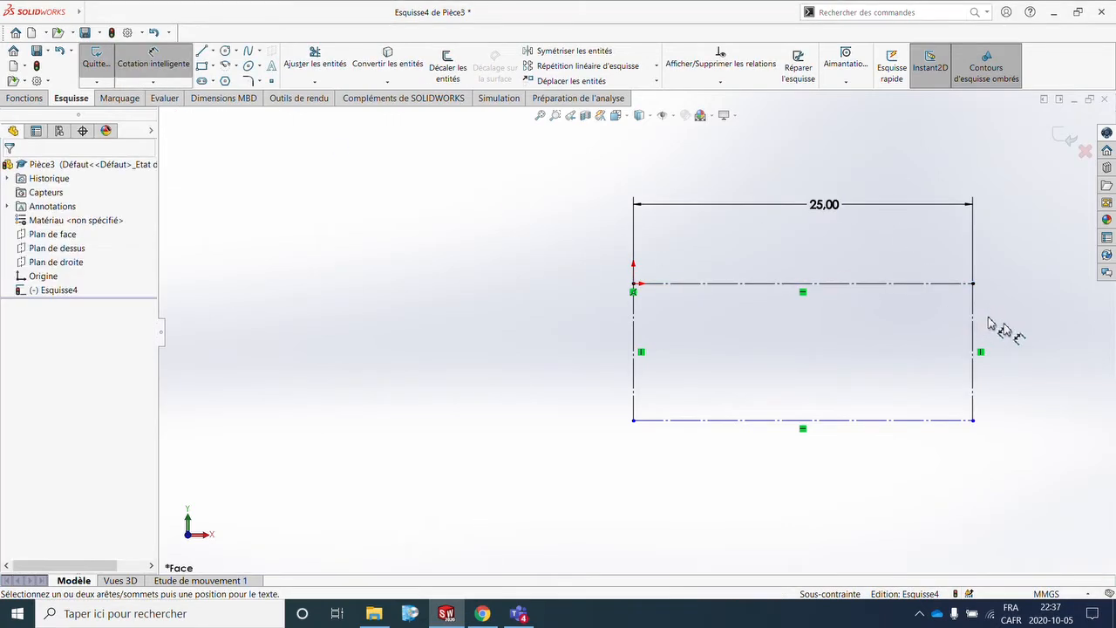
{"action": "left_click", "coordinate": [973, 326]}
{"action": "left_click", "coordinate": [1026, 336]}
{"action": "type", "text": "1"}
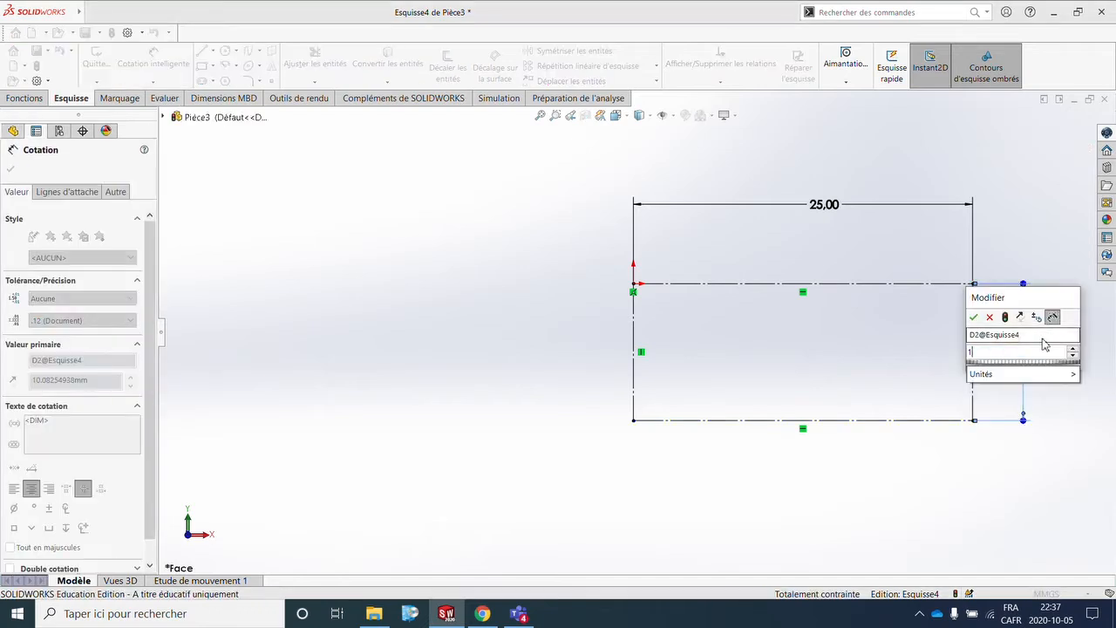
{"action": "type", "text": "0"}
{"action": "key", "text": "Return"}
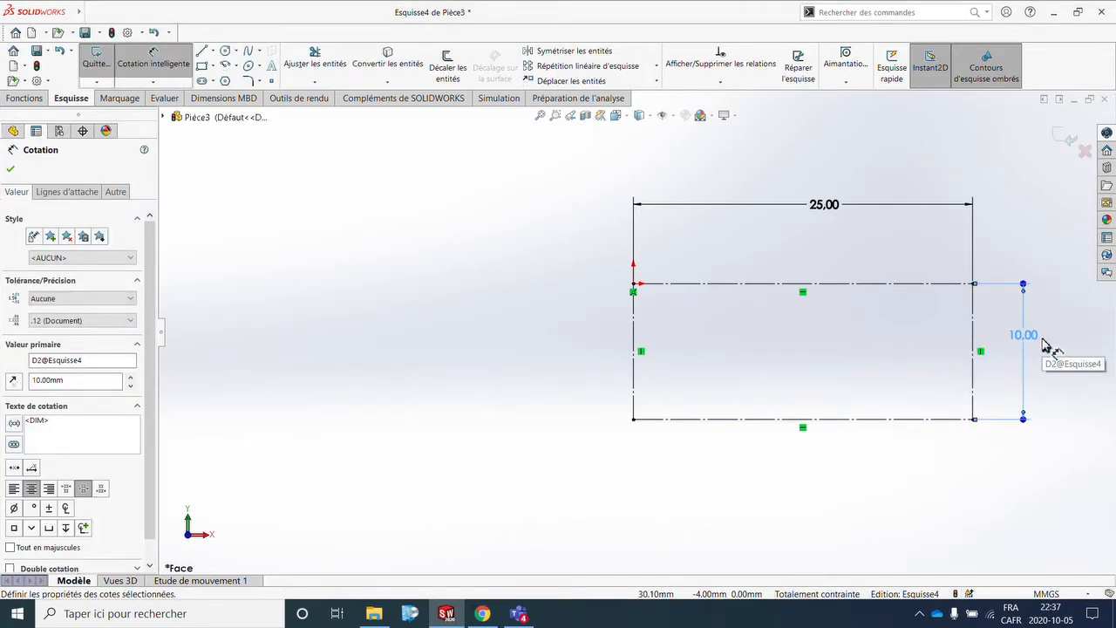
- Draw a line from the origin along the rectangle's full top edge, continuing about 6.85 mm down the right edge
{"action": "scroll", "coordinate": [1074, 334], "scroll_direction": "down", "scroll_amount": 3}
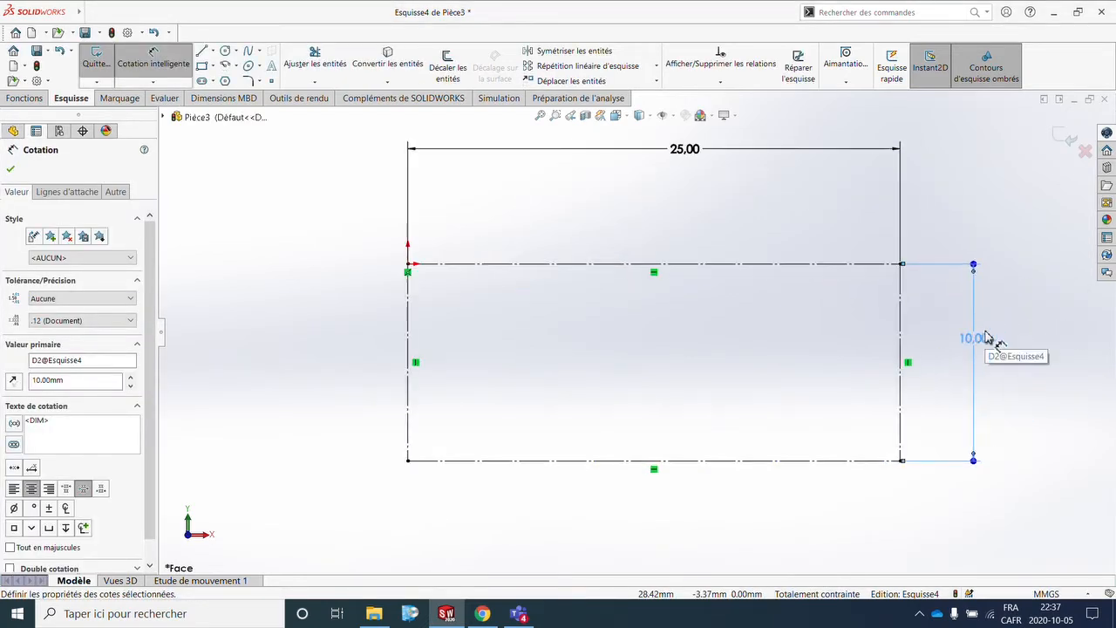
{"action": "left_click", "coordinate": [201, 50]}
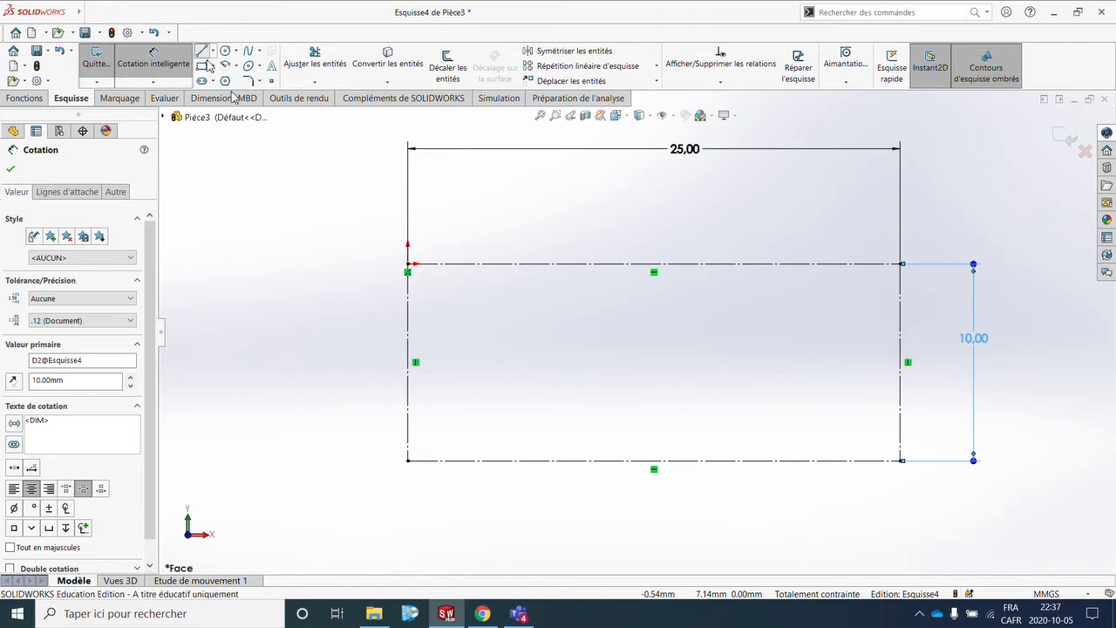
{"action": "left_click", "coordinate": [408, 263]}
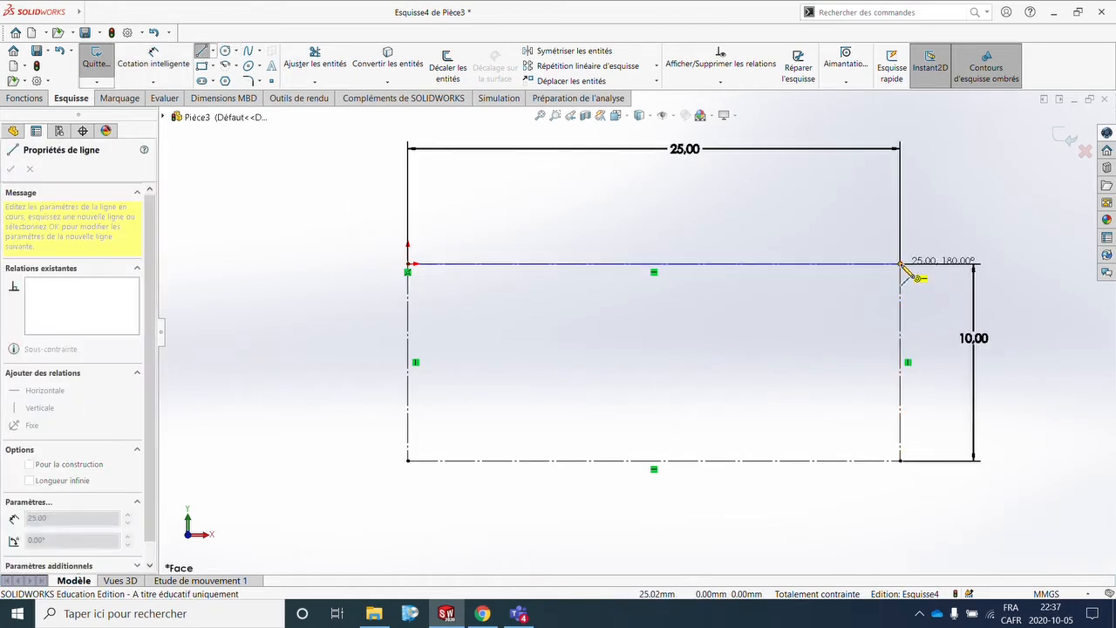
{"action": "left_click", "coordinate": [901, 264]}
{"action": "left_click", "coordinate": [900, 399]}
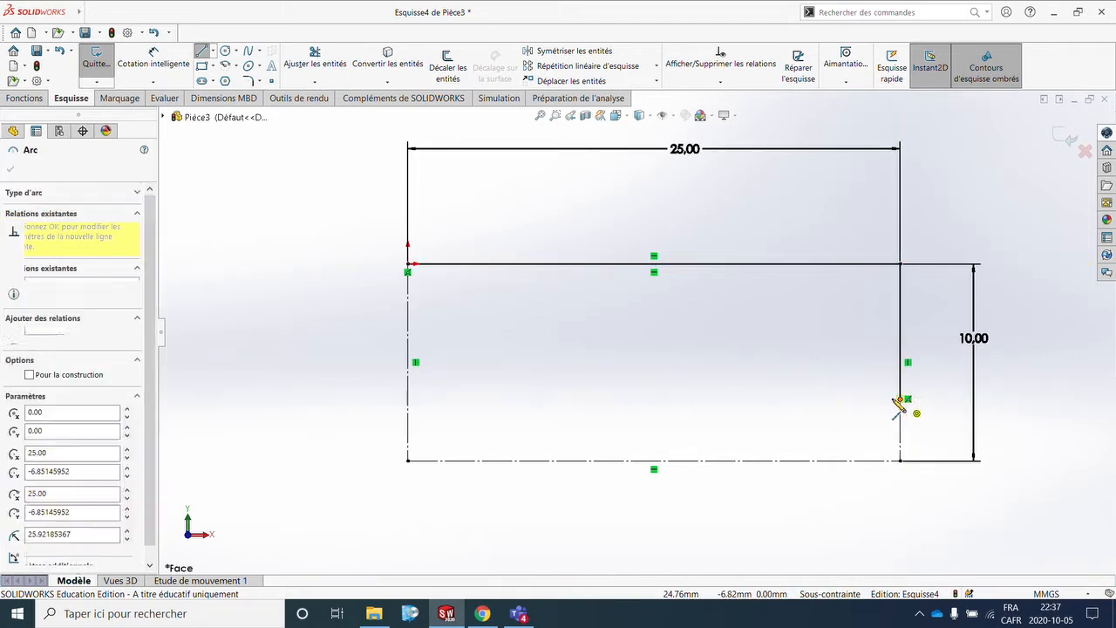
- Continue the profile with five connected tangent arcs forming a wave from the right edge to the rectangle's lower-left corner
{"action": "left_click", "coordinate": [809, 450]}
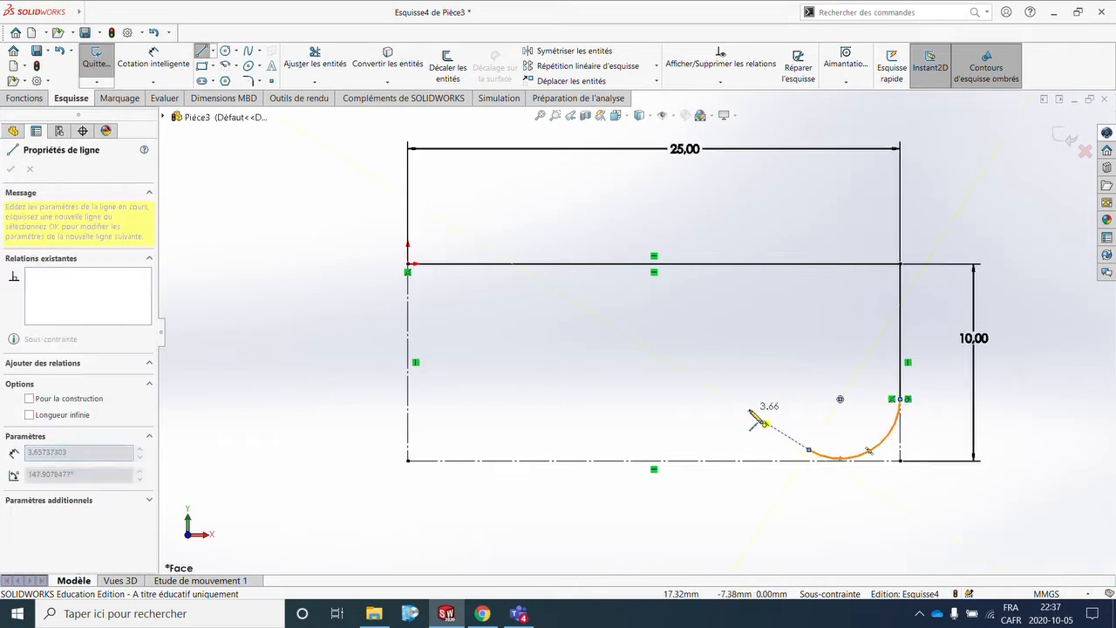
{"action": "double_click", "coordinate": [809, 451]}
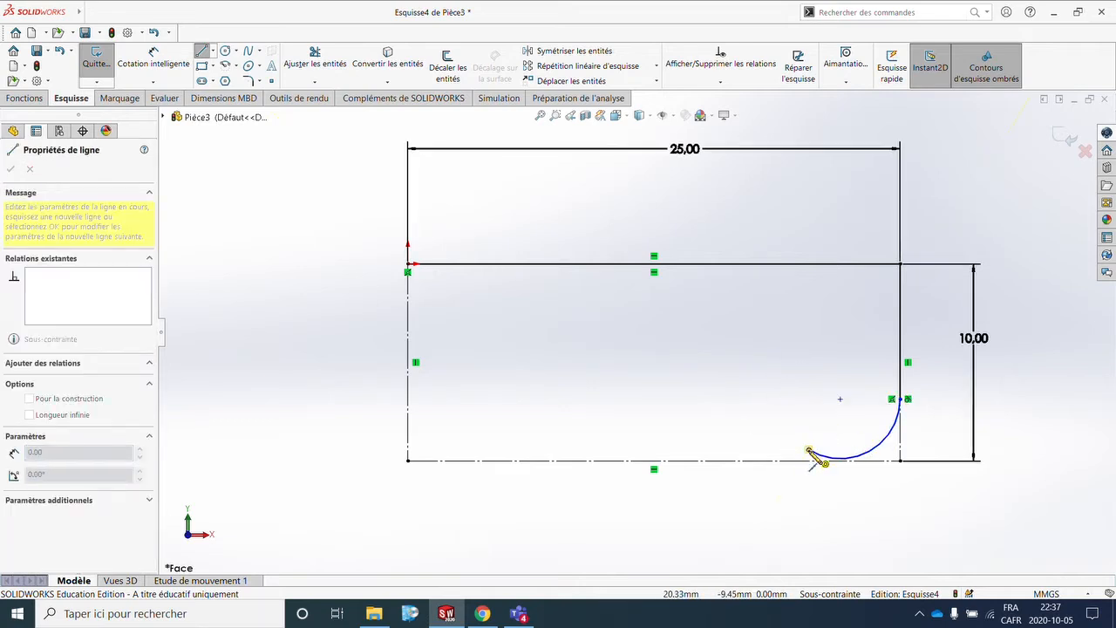
{"action": "left_click", "coordinate": [809, 451]}
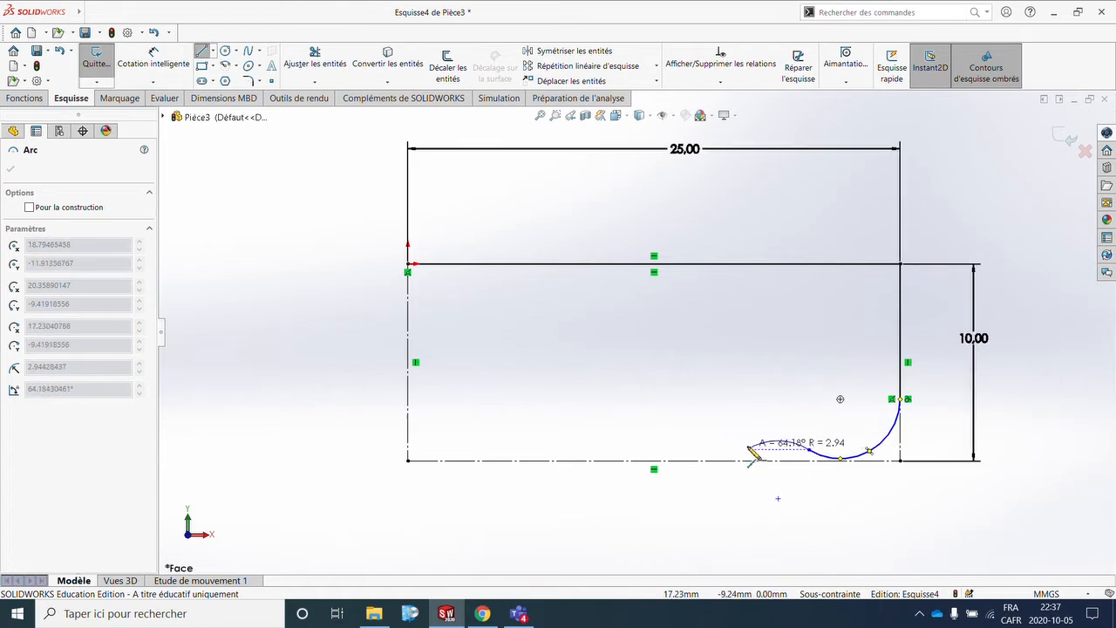
{"action": "left_click", "coordinate": [730, 445]}
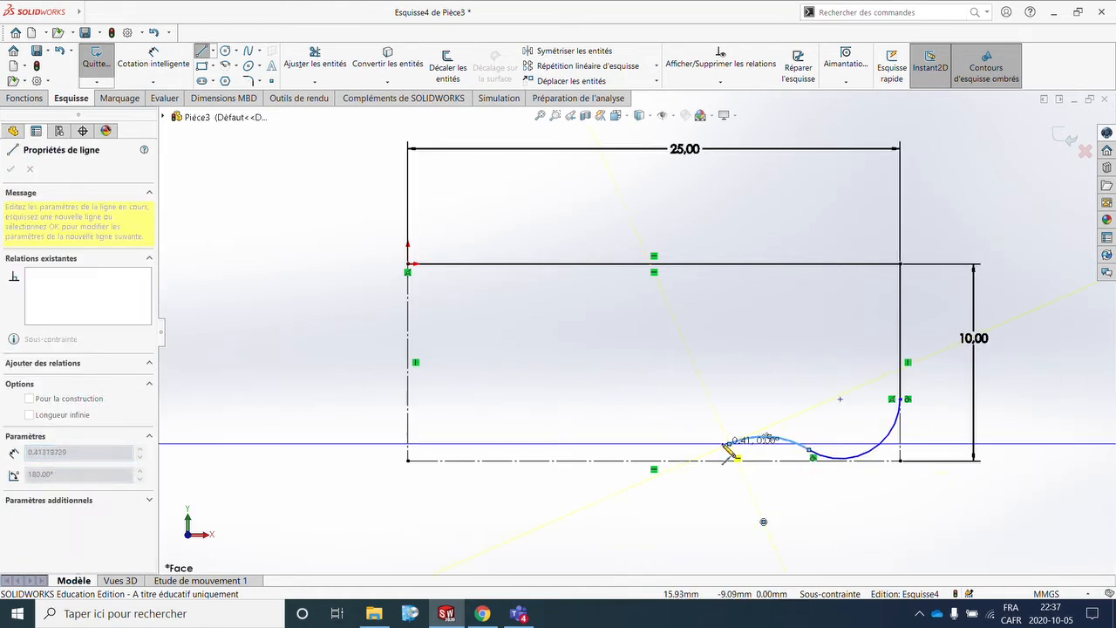
{"action": "left_click", "coordinate": [615, 437]}
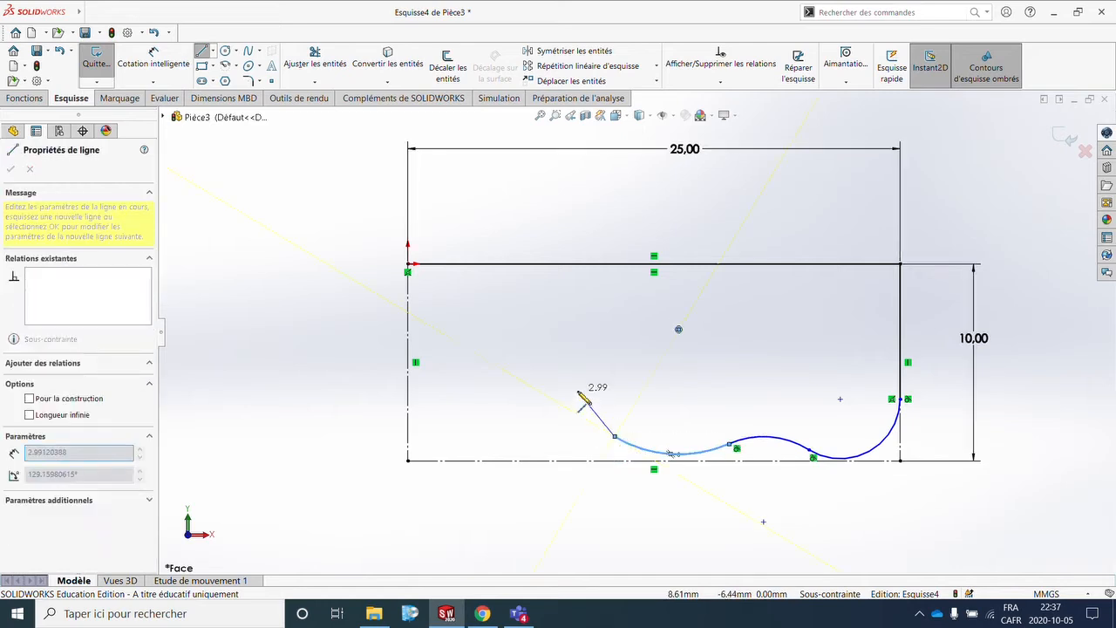
{"action": "left_click", "coordinate": [515, 436]}
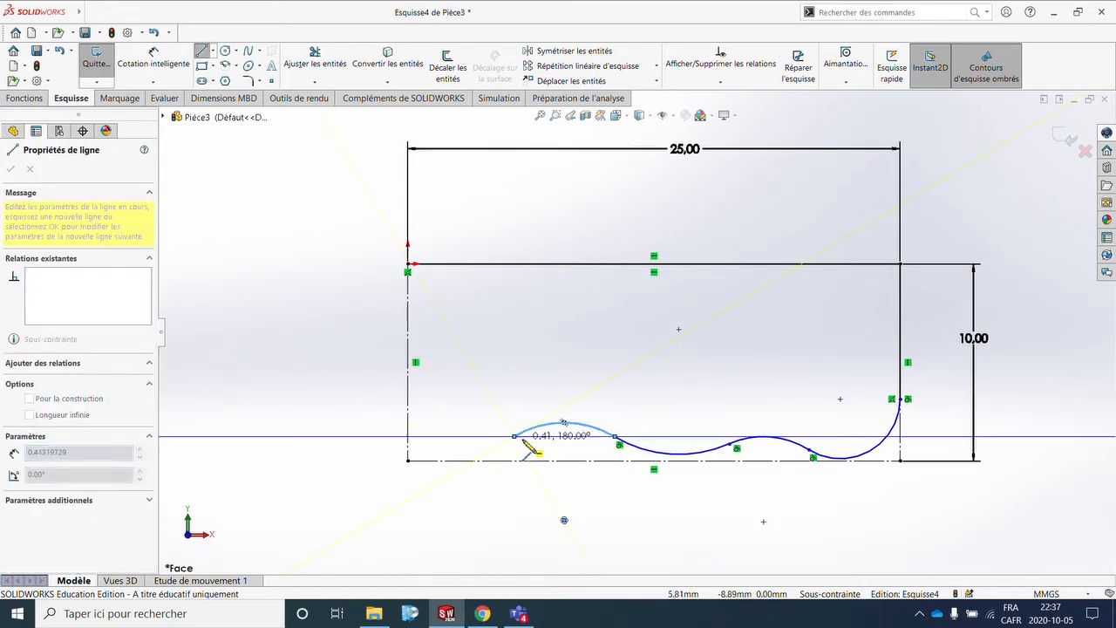
{"action": "left_click", "coordinate": [408, 459]}
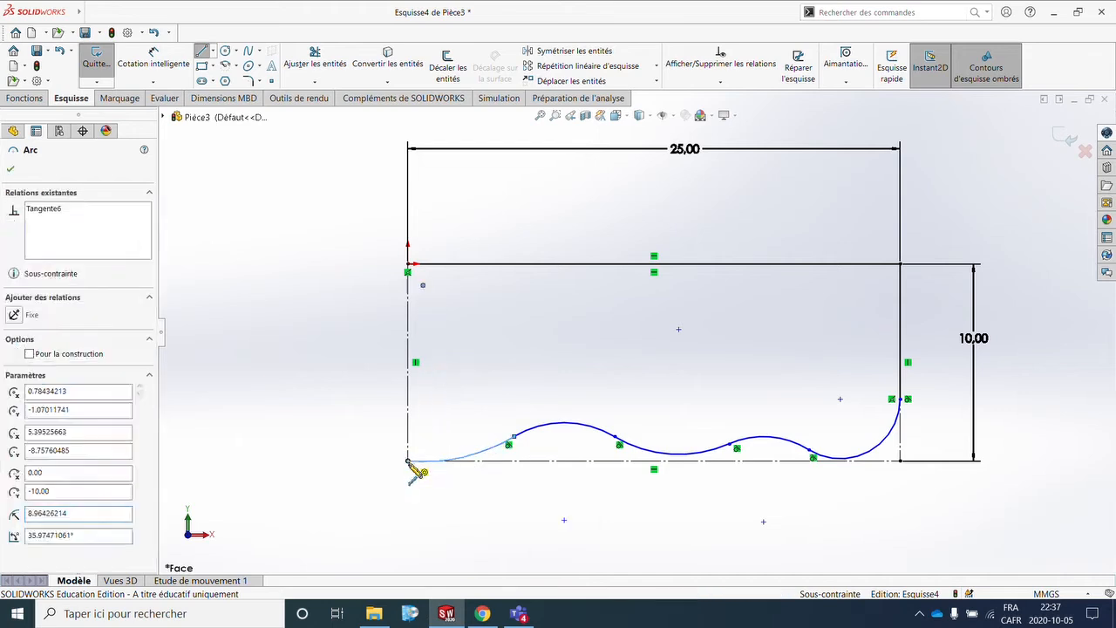
{"action": "key", "text": "Escape"}
- Make the leftmost arc and the middle downward-bulging arc tangent to the bottom construction line
{"action": "left_click", "coordinate": [478, 461]}
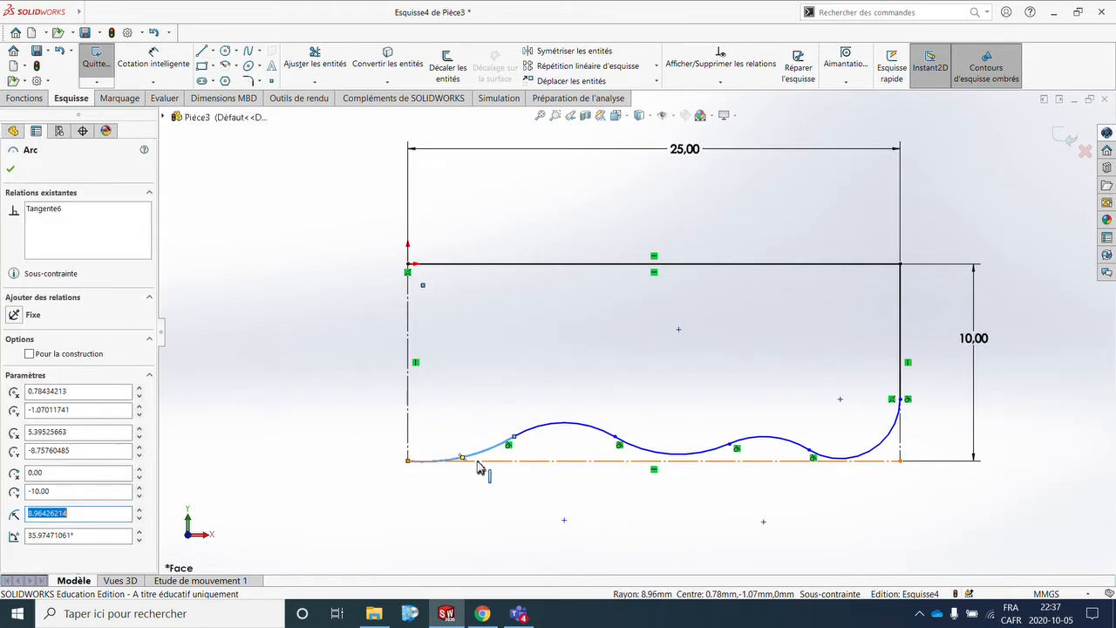
{"action": "left_click", "coordinate": [492, 463], "text": "ctrl"}
{"action": "left_click", "coordinate": [511, 409]}
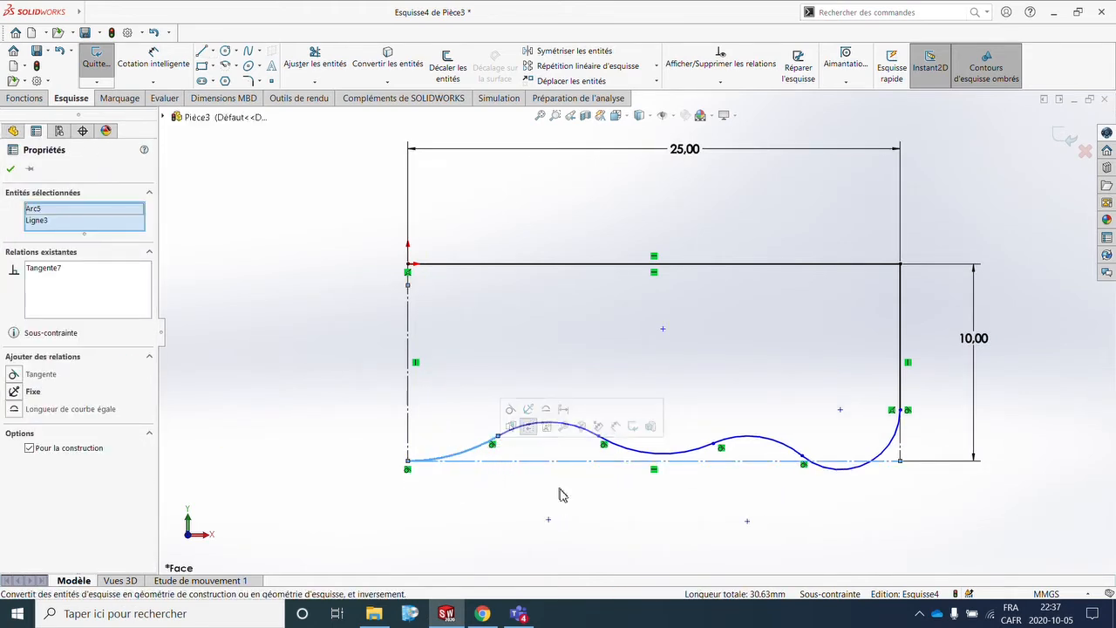
{"action": "key", "text": "Escape"}
{"action": "left_click", "coordinate": [665, 455]}
{"action": "left_click", "coordinate": [671, 460], "text": "ctrl"}
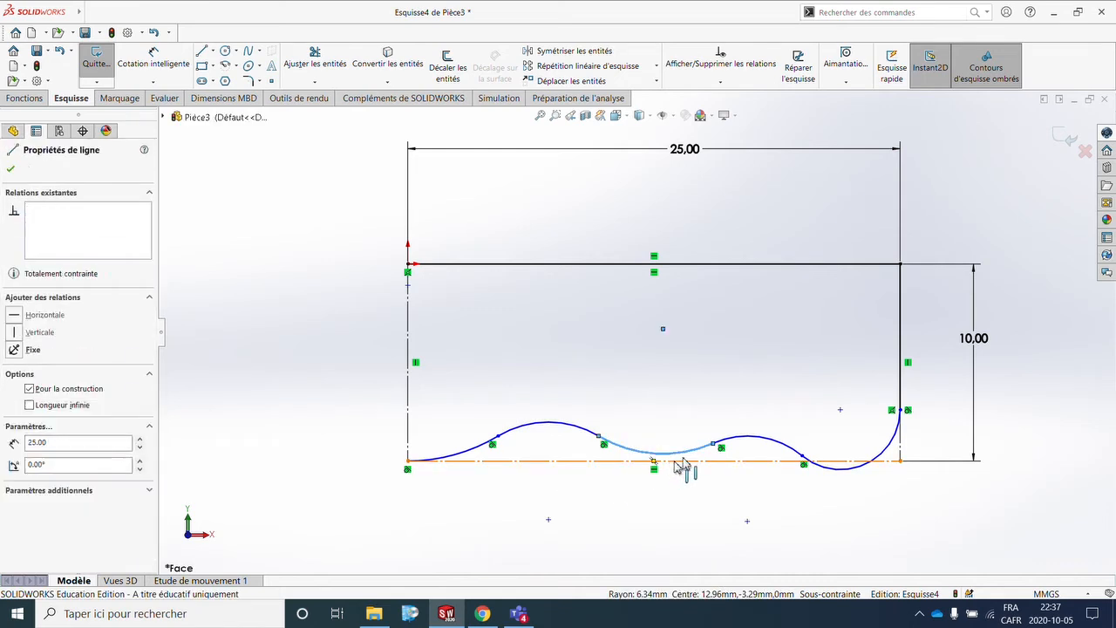
{"action": "left_click", "coordinate": [702, 410]}
{"action": "key", "text": "Escape"}
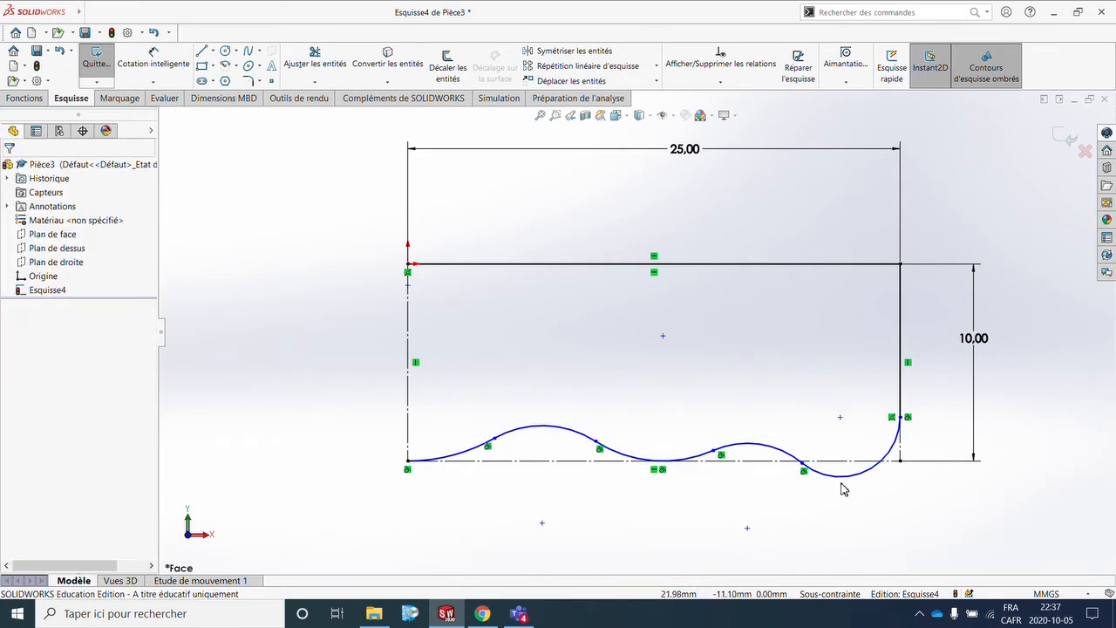
- Raise the junction of the two rightmost arcs and make the rightmost arc tangent to the bottom construction line
{"action": "left_click_drag", "start_coordinate": [803, 467], "coordinate": [806, 436]}
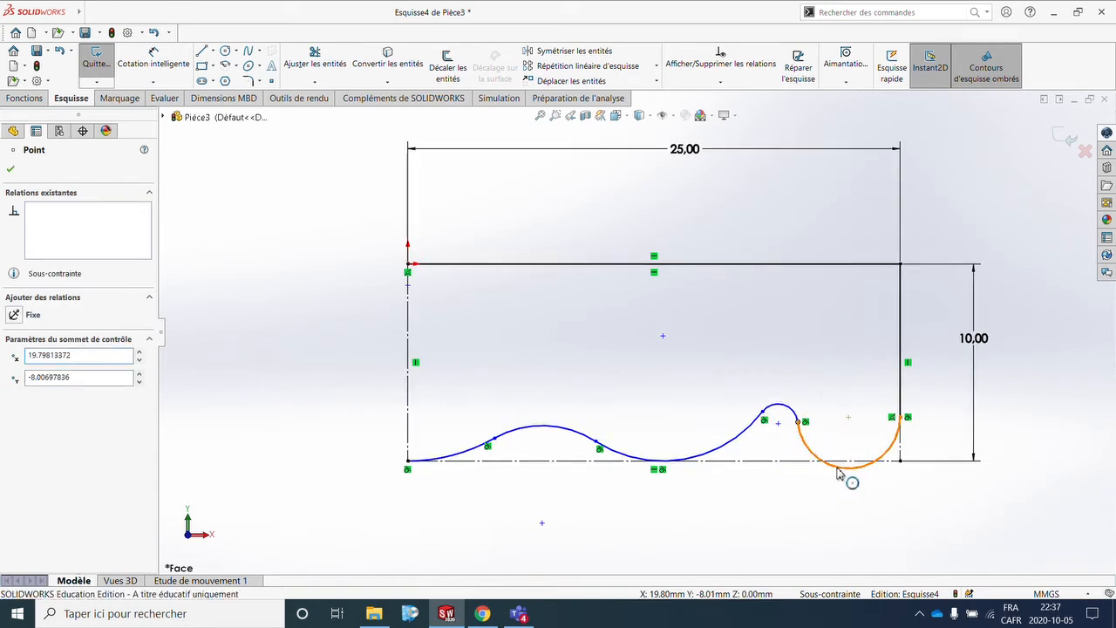
{"action": "left_click", "coordinate": [844, 466]}
{"action": "left_click", "coordinate": [844, 460], "text": "ctrl"}
{"action": "left_click", "coordinate": [893, 424]}
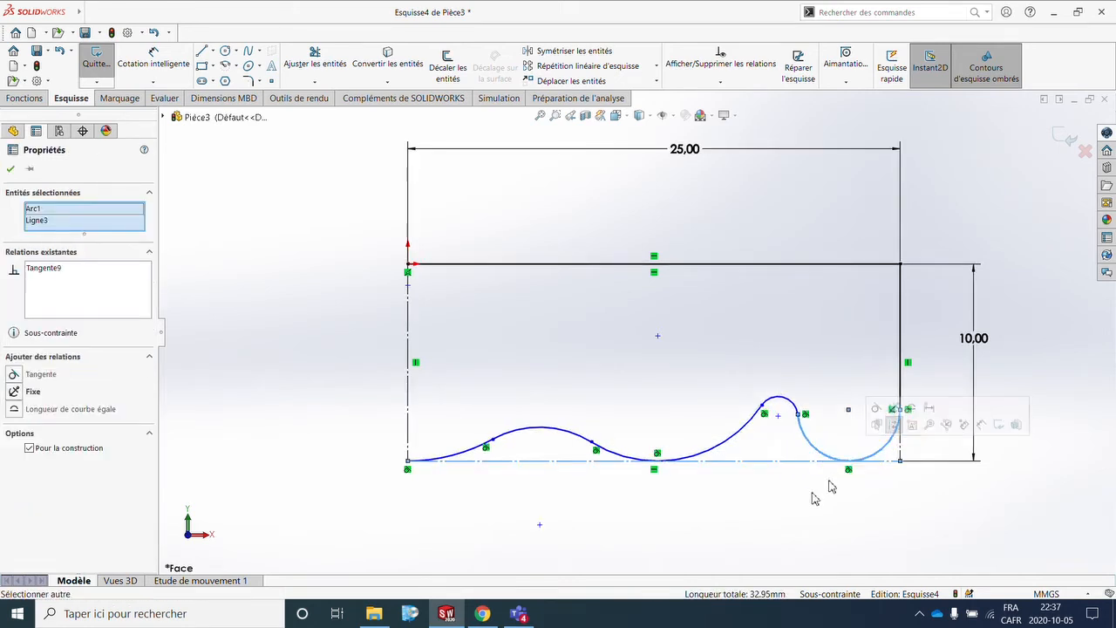
{"action": "left_click", "coordinate": [813, 487]}
- Dimension the rightmost arc with a 5 mm radius
{"action": "left_click", "coordinate": [153, 58]}
{"action": "left_click", "coordinate": [883, 447]}
{"action": "left_click", "coordinate": [912, 519]}
{"action": "type", "text": "5"}
{"action": "key", "text": "Return"}
{"action": "left_click", "coordinate": [441, 458]}
{"action": "key", "text": "Escape"}
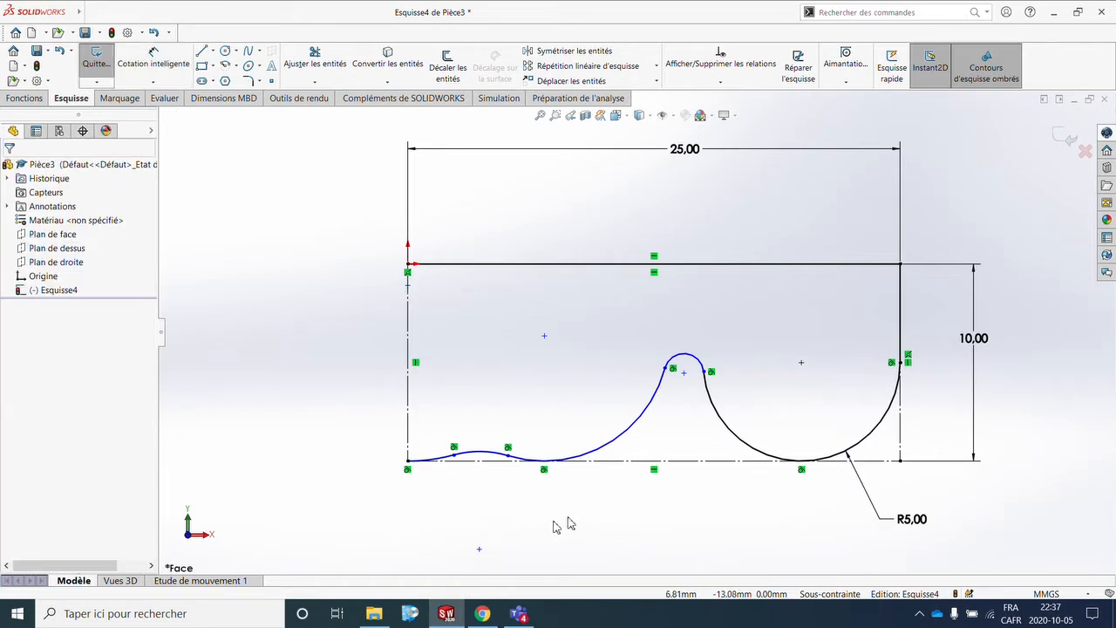
{"action": "left_click_drag", "start_coordinate": [685, 375], "coordinate": [676, 435]}
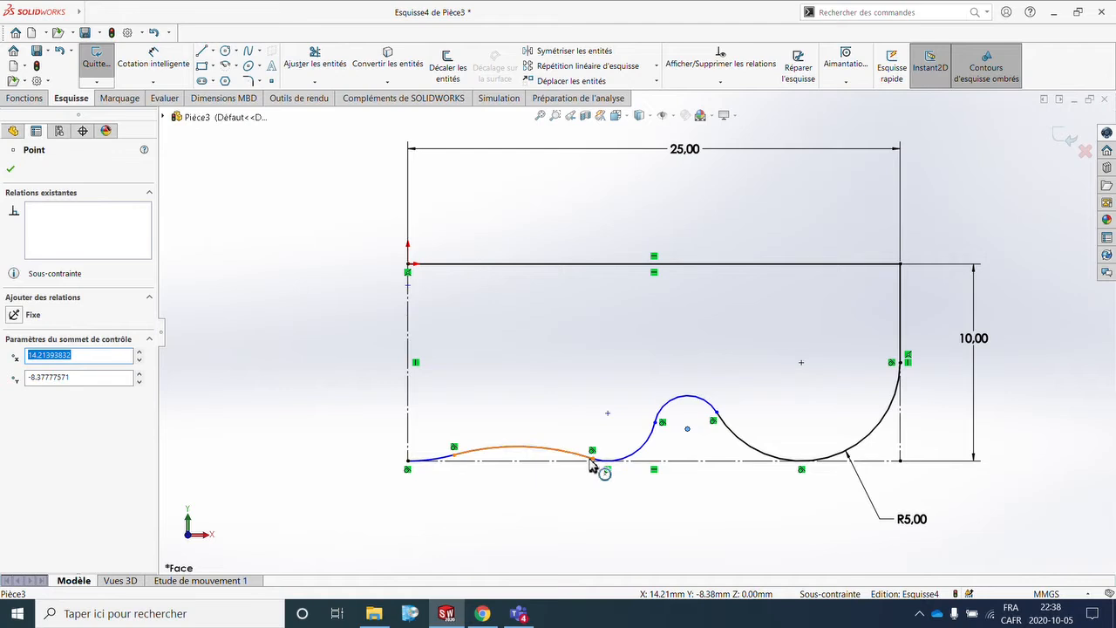
{"action": "mouse_move", "coordinate": [591, 459]}
{"action": "left_mouse_down"}
{"action": "mouse_move", "coordinate": [565, 452]}
{"action": "mouse_move", "coordinate": [597, 453]}
{"action": "left_mouse_up"}
{"action": "key", "text": "ctrl+z"}
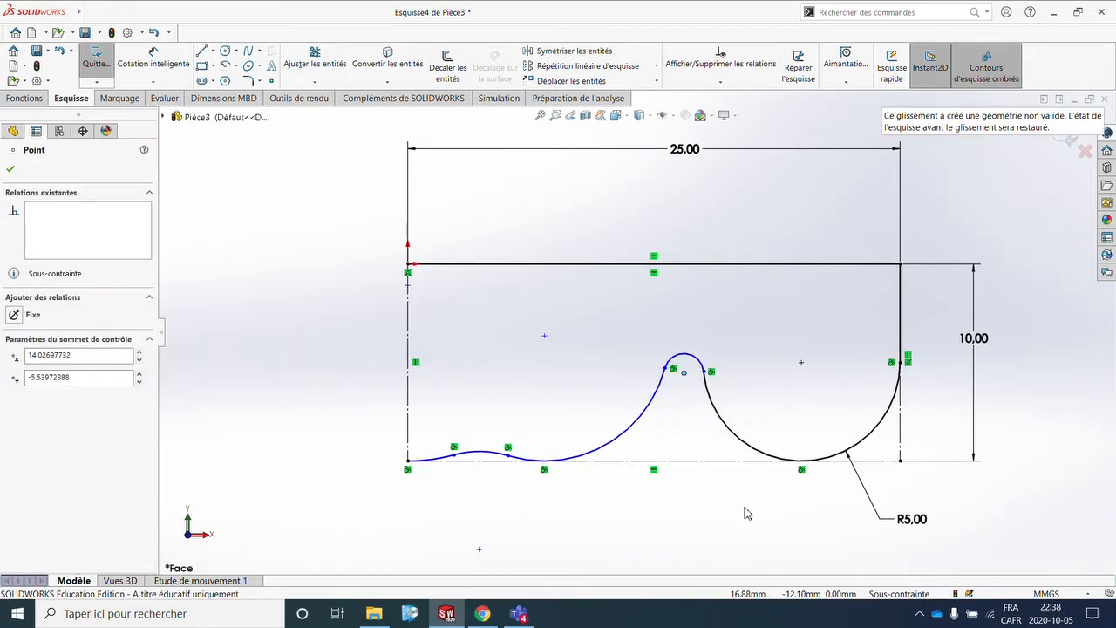
- Apply an equal relation to all five arcs of the wavy bottom profile
{"action": "left_click", "coordinate": [432, 459]}
{"action": "left_click", "coordinate": [479, 451], "text": "ctrl"}
{"action": "left_click", "coordinate": [601, 446], "text": "ctrl"}
{"action": "left_click", "coordinate": [685, 354], "text": "ctrl"}
{"action": "left_click", "coordinate": [741, 439], "text": "ctrl"}
{"action": "left_click", "coordinate": [14, 444]}
{"action": "left_click", "coordinate": [572, 541]}
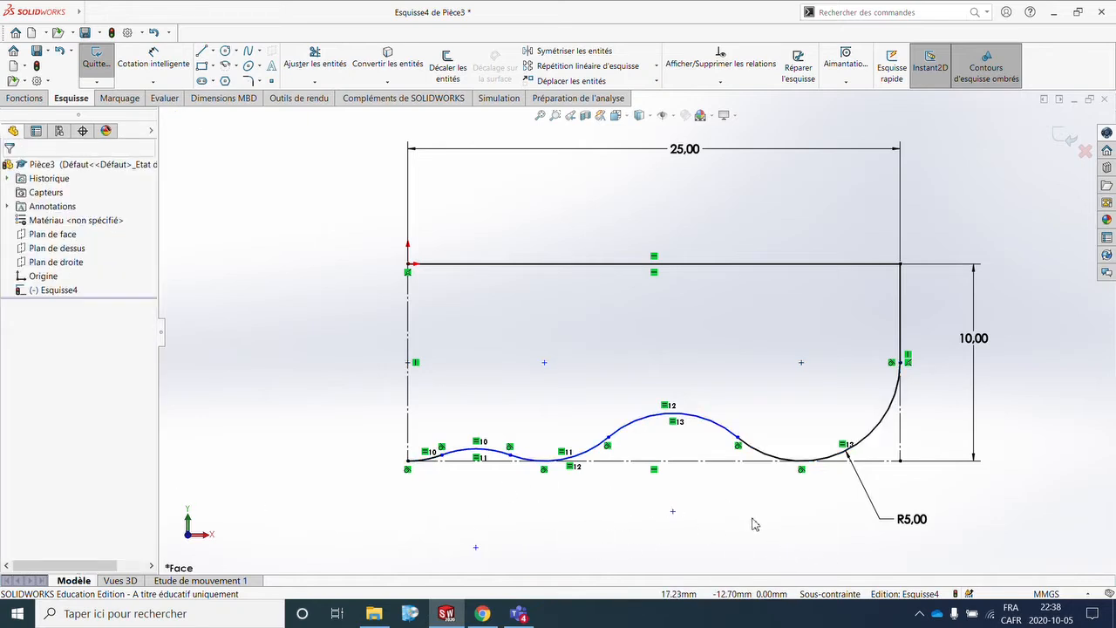
- Check the radius and relations of the three inner arcs of the wave
{"action": "left_click", "coordinate": [722, 429]}
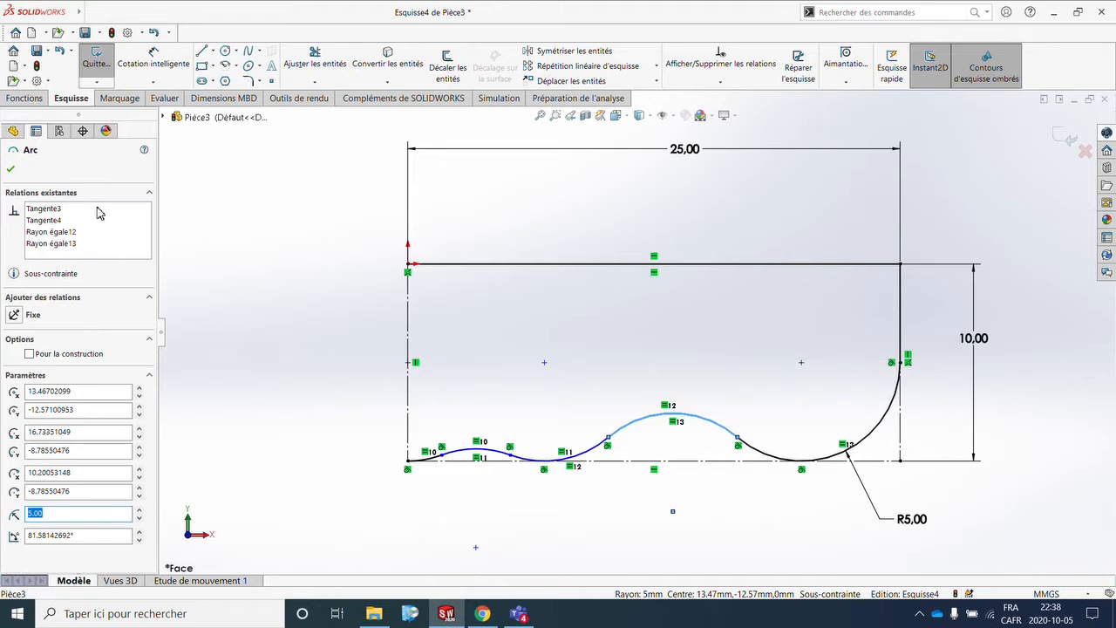
{"action": "left_click", "coordinate": [586, 460]}
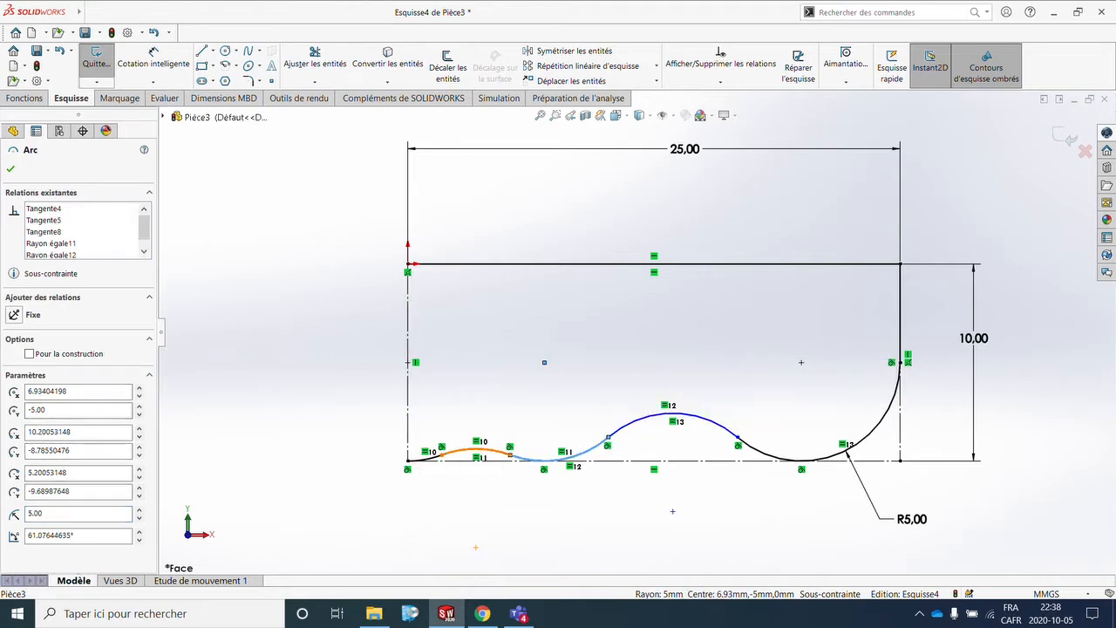
{"action": "left_click", "coordinate": [478, 448]}
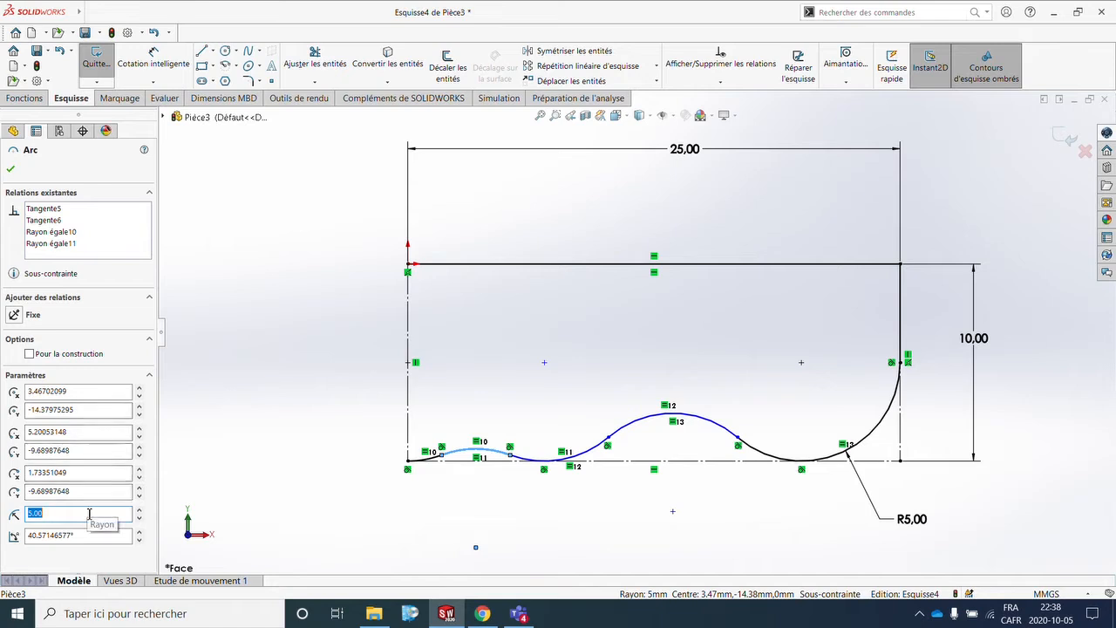
{"action": "left_click", "coordinate": [474, 518]}
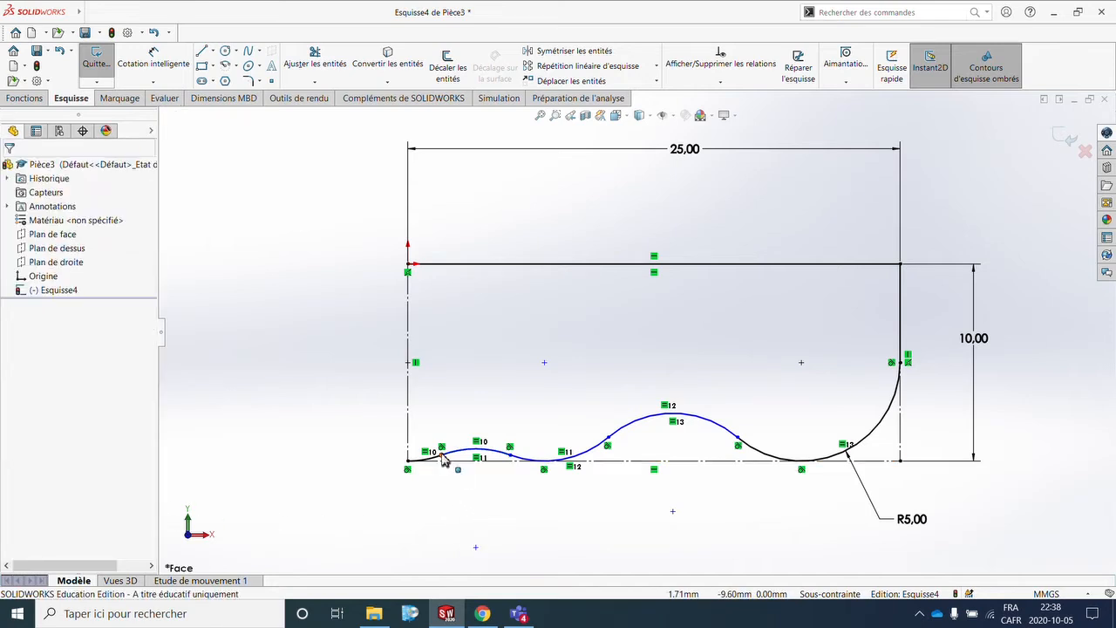
- Shift the leftmost arc junction up and to the right, and align the four arc junction points with a horizontal relation
{"action": "left_click_drag", "start_coordinate": [443, 455], "coordinate": [461, 445]}
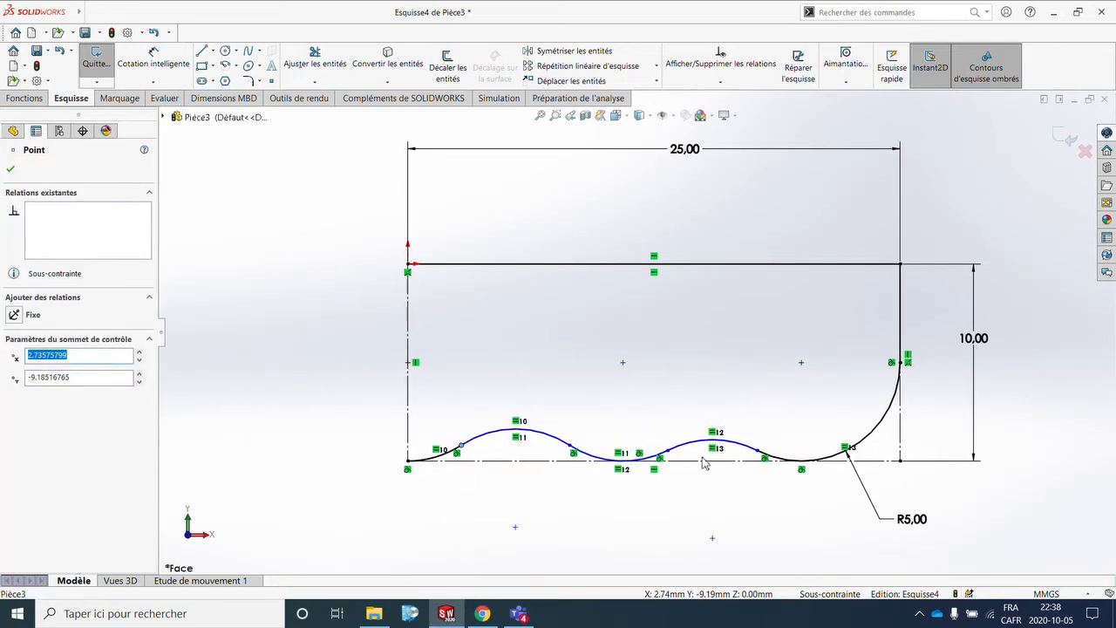
{"action": "left_click", "coordinate": [480, 453]}
{"action": "left_click", "coordinate": [461, 446]}
{"action": "left_click", "coordinate": [660, 454], "text": "ctrl"}
{"action": "left_click", "coordinate": [668, 451], "text": "ctrl"}
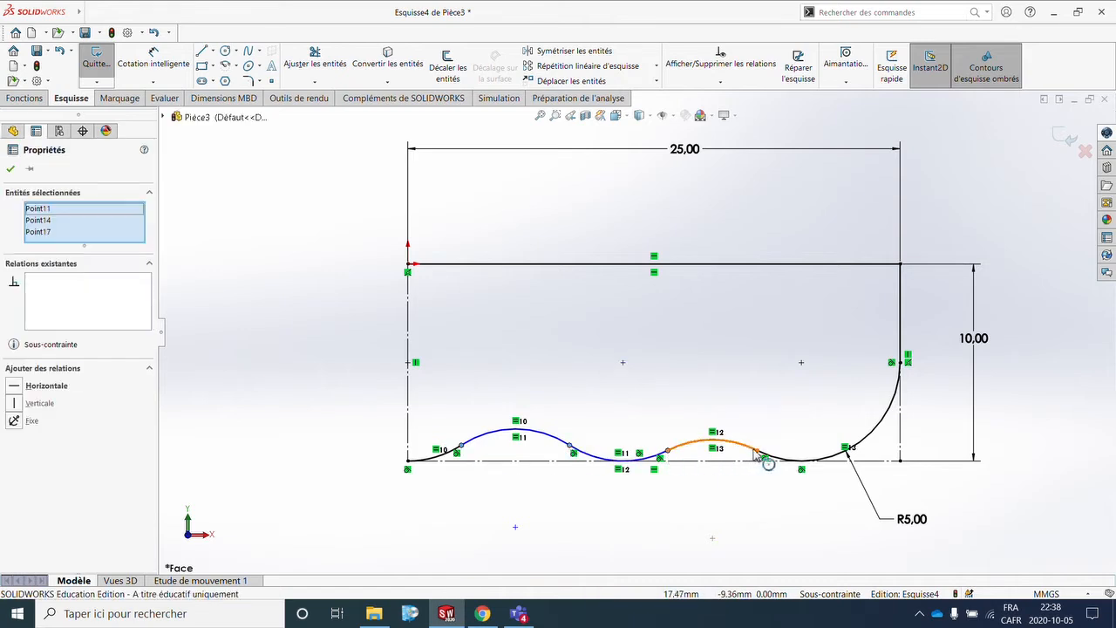
{"action": "left_click", "coordinate": [758, 451], "text": "ctrl"}
{"action": "left_click", "coordinate": [24, 398]}
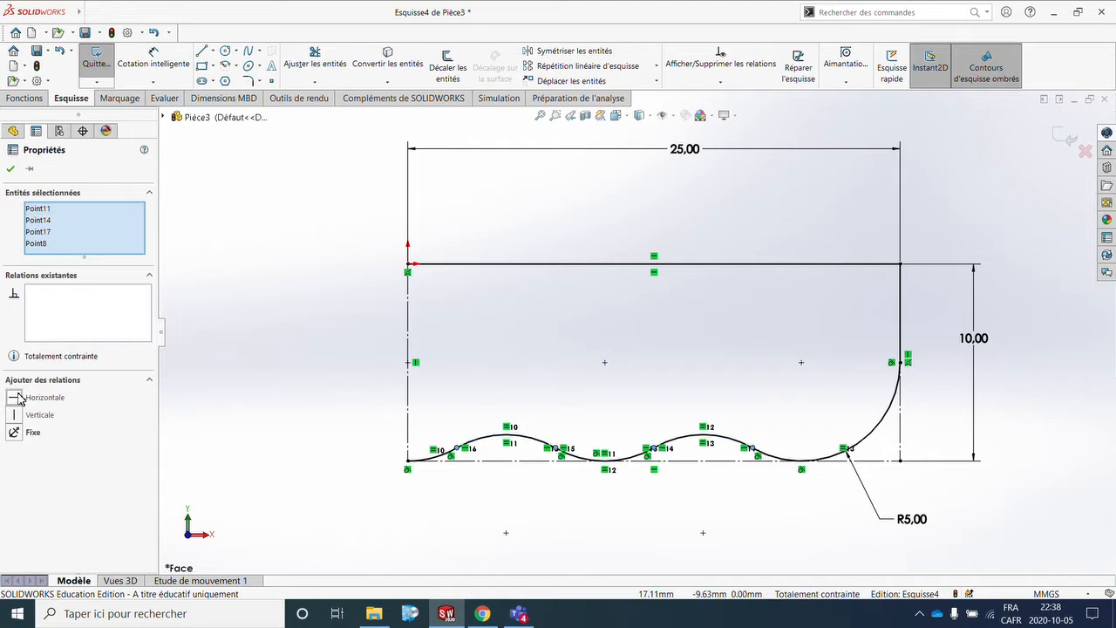
{"action": "key", "text": "Escape"}
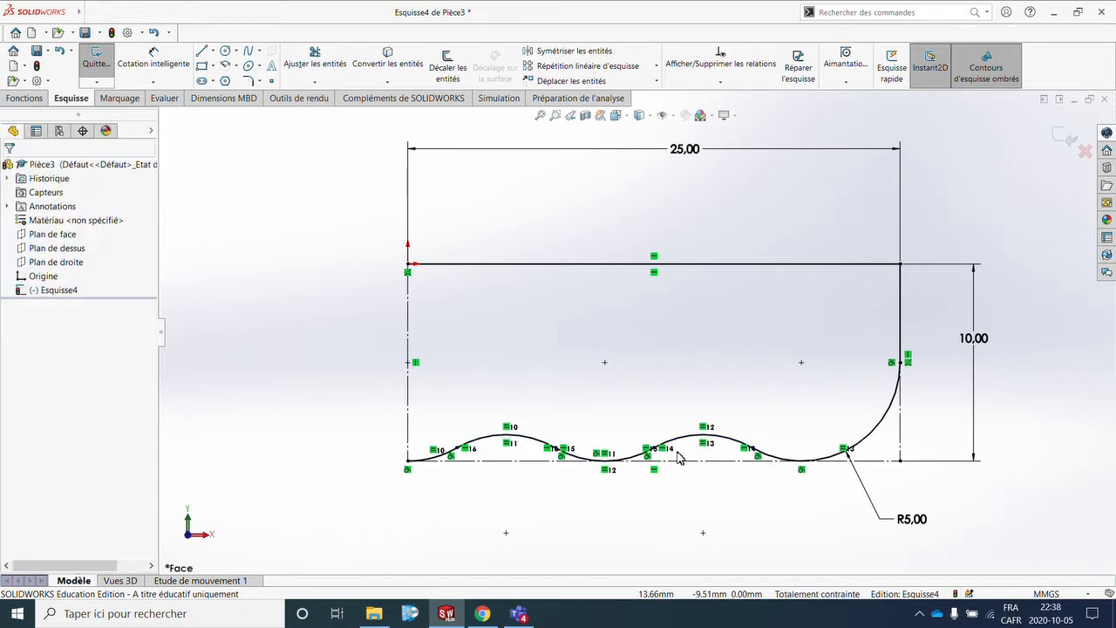
- Mirror the whole half-profile, including the wavy arcs, about the vertical construction line through the origin
{"action": "key", "text": "z"}
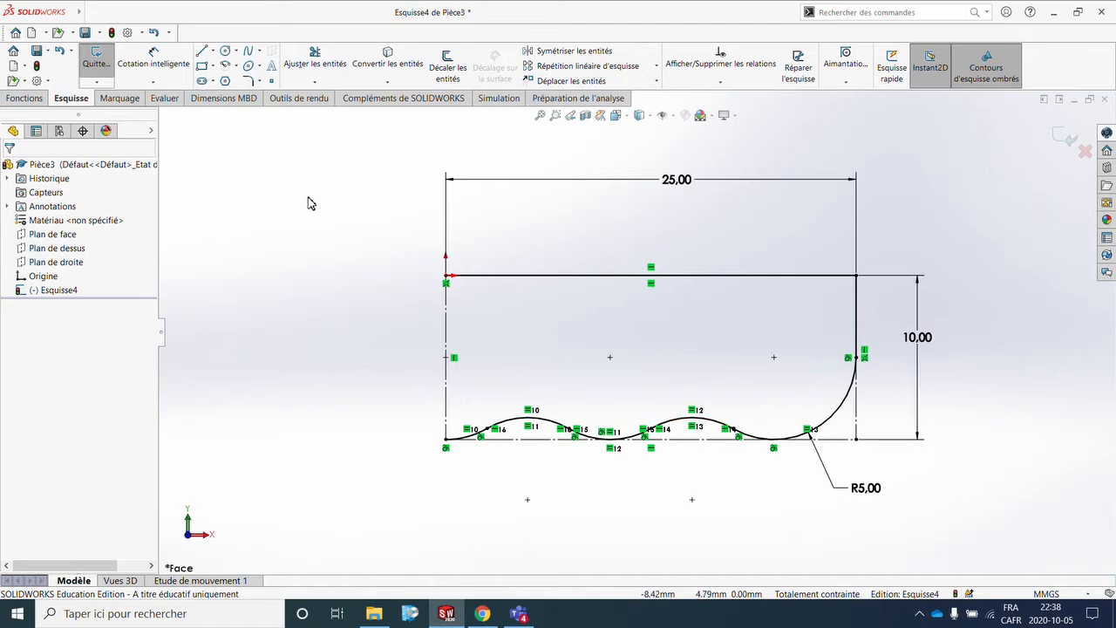
{"action": "left_click", "coordinate": [569, 51]}
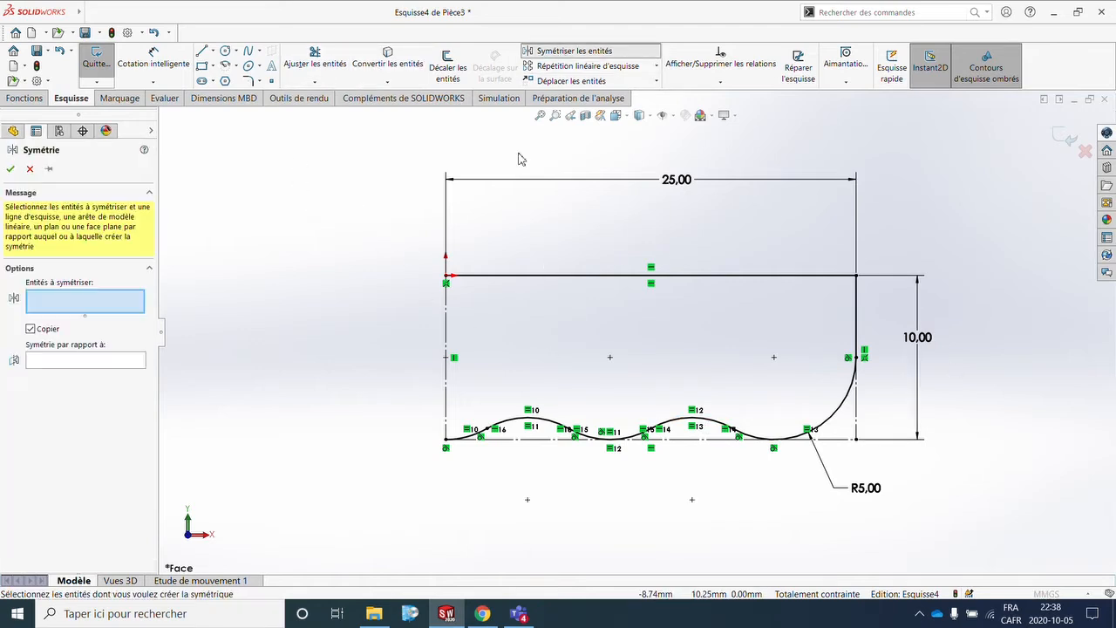
{"action": "mouse_move", "coordinate": [373, 221]}
{"action": "left_mouse_down"}
{"action": "mouse_move", "coordinate": [548, 399]}
{"action": "mouse_move", "coordinate": [1053, 538]}
{"action": "left_mouse_up"}
{"action": "left_click", "coordinate": [137, 479]}
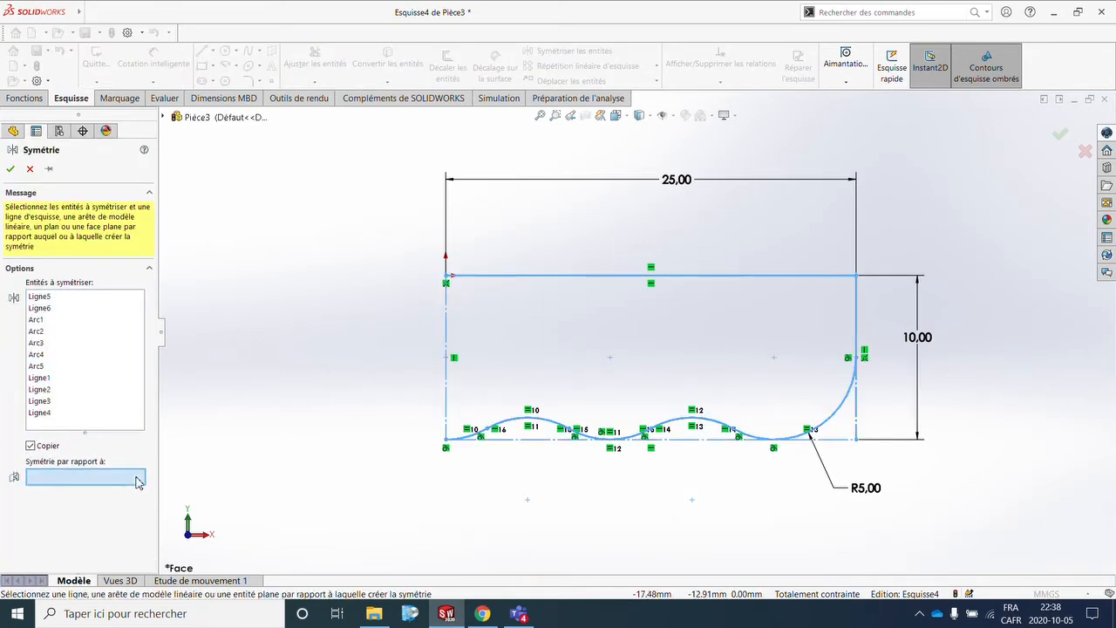
{"action": "left_click", "coordinate": [447, 378]}
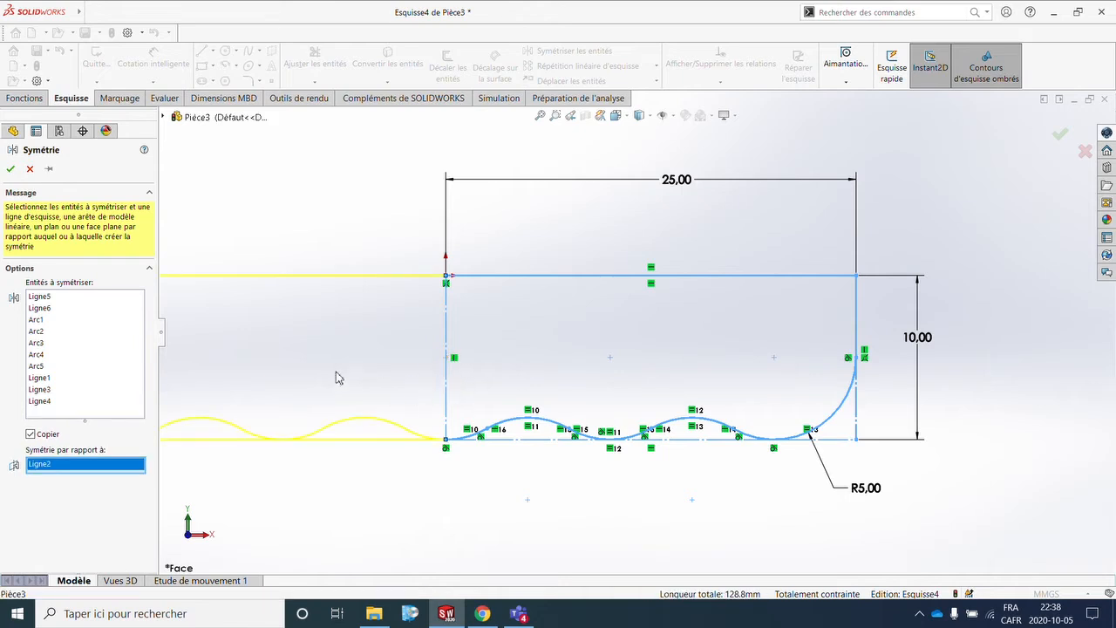
{"action": "scroll", "coordinate": [416, 356], "scroll_direction": "up", "scroll_amount": 3}
{"action": "left_click", "coordinate": [10, 169]}
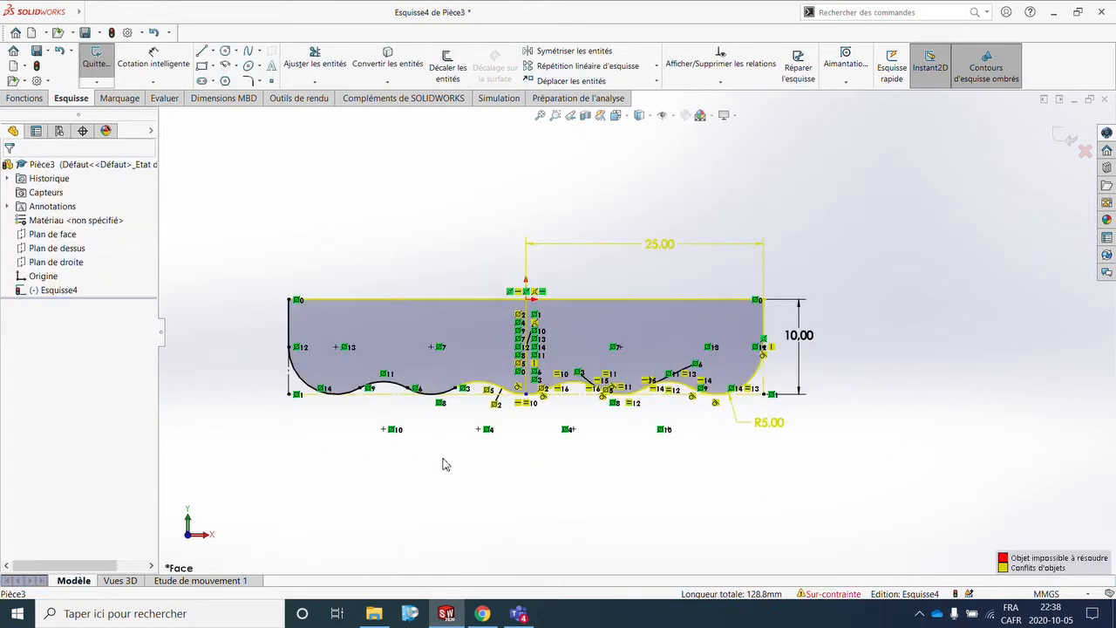
- Diagnose the over-defined sketch with SketchXpert and accept solution 3, which removes the Tangente3 relation
{"action": "scroll", "coordinate": [444, 463], "scroll_direction": "down", "scroll_amount": 2}
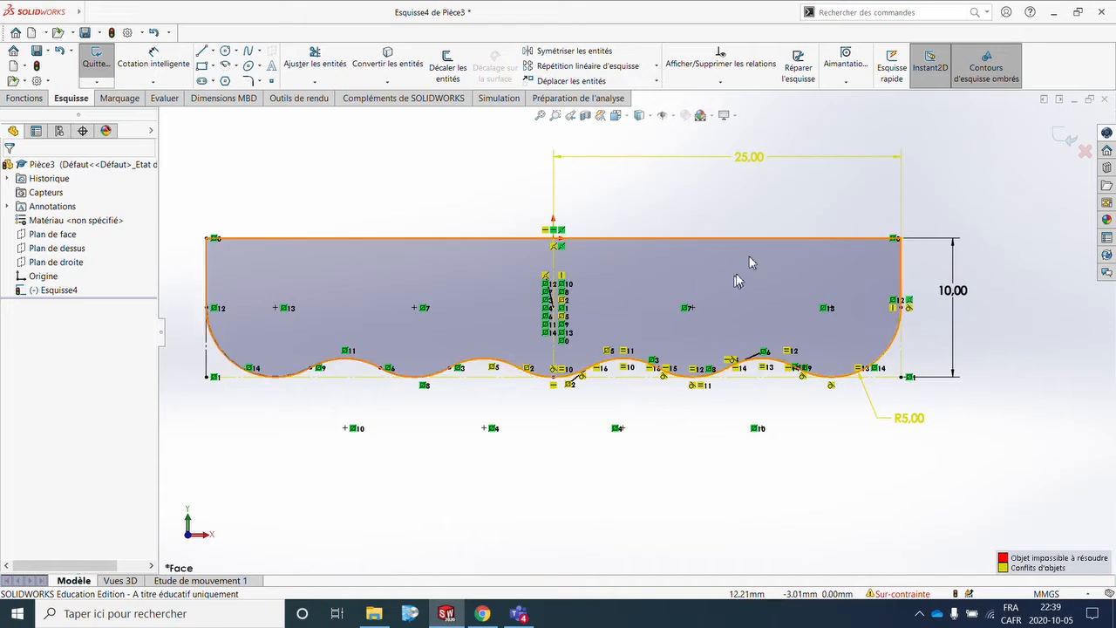
{"action": "left_click", "coordinate": [903, 594]}
{"action": "left_click", "coordinate": [71, 244]}
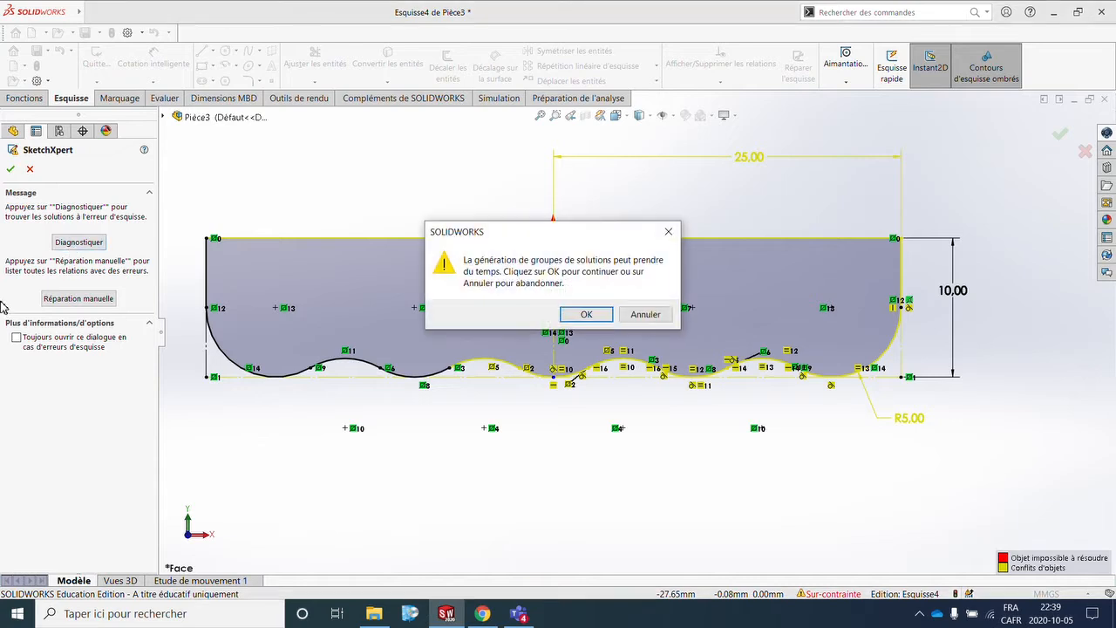
{"action": "left_click", "coordinate": [588, 314]}
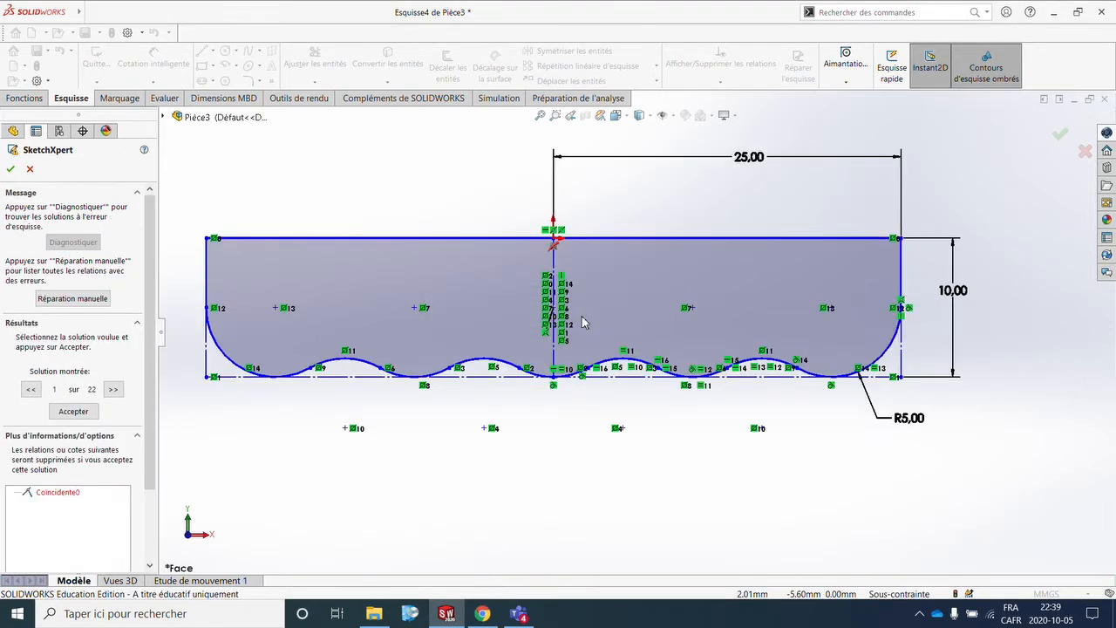
{"action": "left_click", "coordinate": [112, 389]}
{"action": "left_click", "coordinate": [113, 389]}
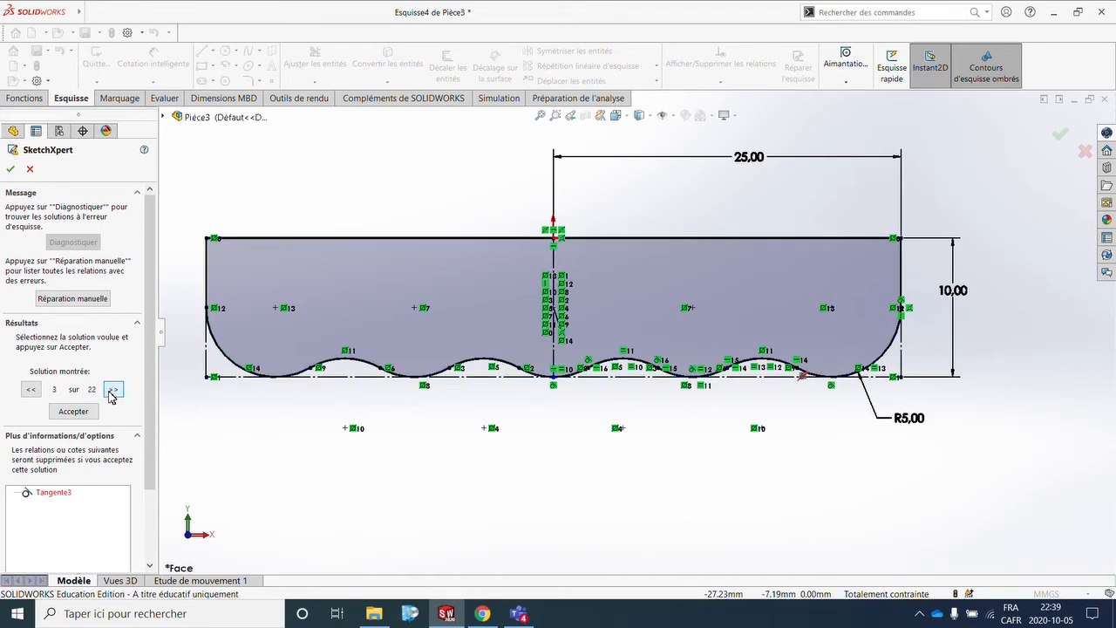
{"action": "scroll", "coordinate": [757, 407], "scroll_direction": "down", "scroll_amount": 5}
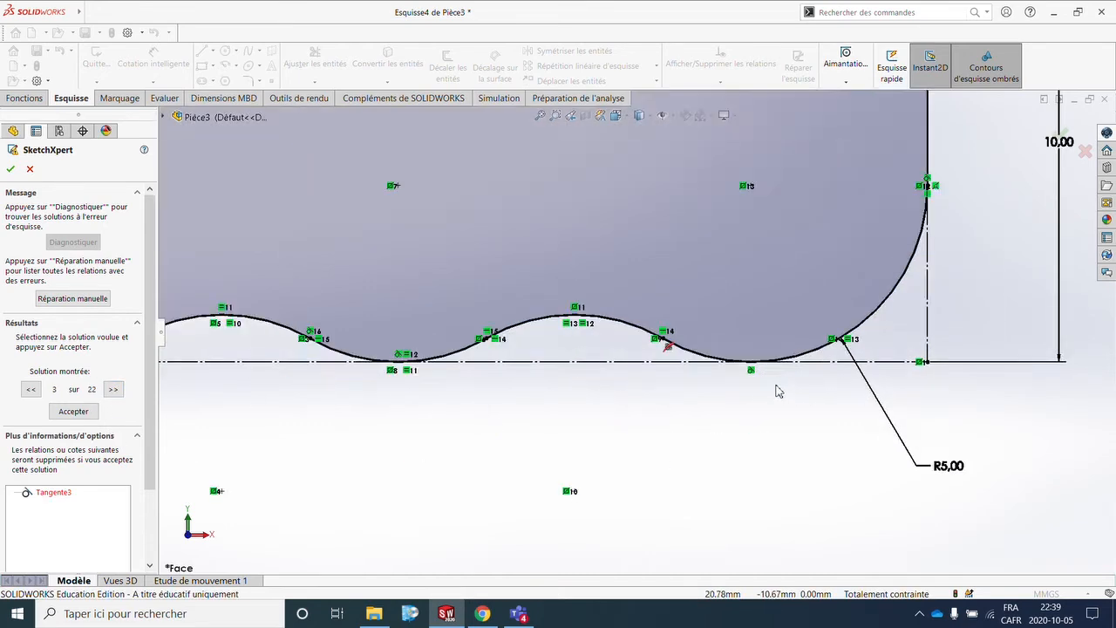
{"action": "scroll", "coordinate": [581, 326], "scroll_direction": "up", "scroll_amount": 6}
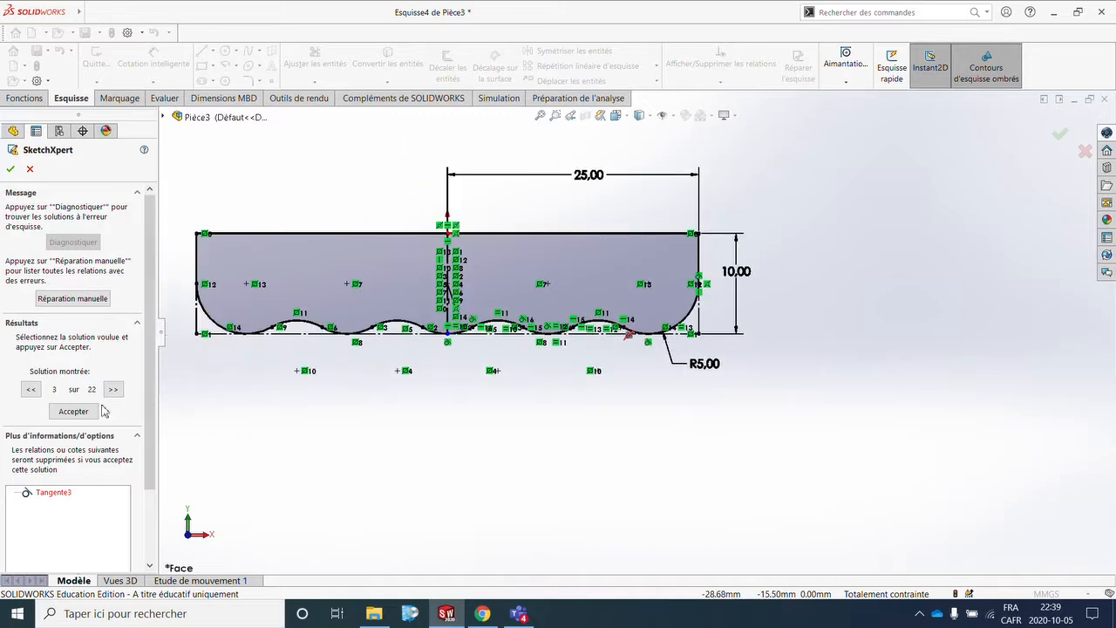
{"action": "left_click", "coordinate": [73, 411]}
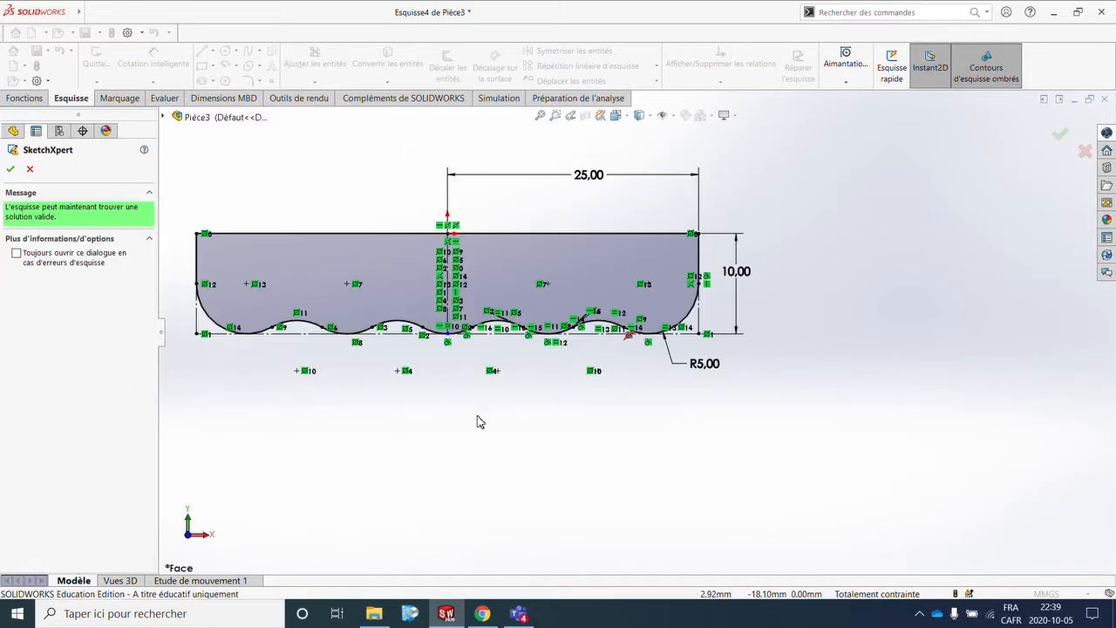
{"action": "left_click", "coordinate": [29, 172]}
- Close the profile sketch and extrude it 35 mm with the mid-plane (Plan milieu) end condition
{"action": "scroll", "coordinate": [837, 410], "scroll_direction": "down", "scroll_amount": 5}
{"action": "scroll", "coordinate": [847, 391], "scroll_direction": "up", "scroll_amount": 4}
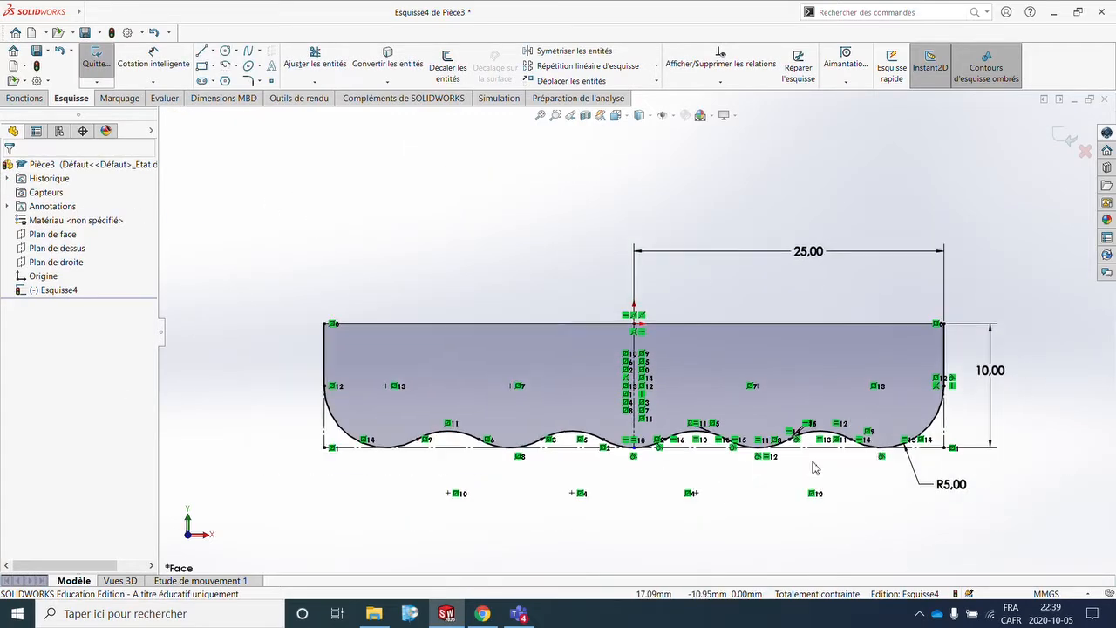
{"action": "scroll", "coordinate": [855, 375], "scroll_direction": "up", "scroll_amount": 3}
{"action": "scroll", "coordinate": [826, 404], "scroll_direction": "down", "scroll_amount": 3}
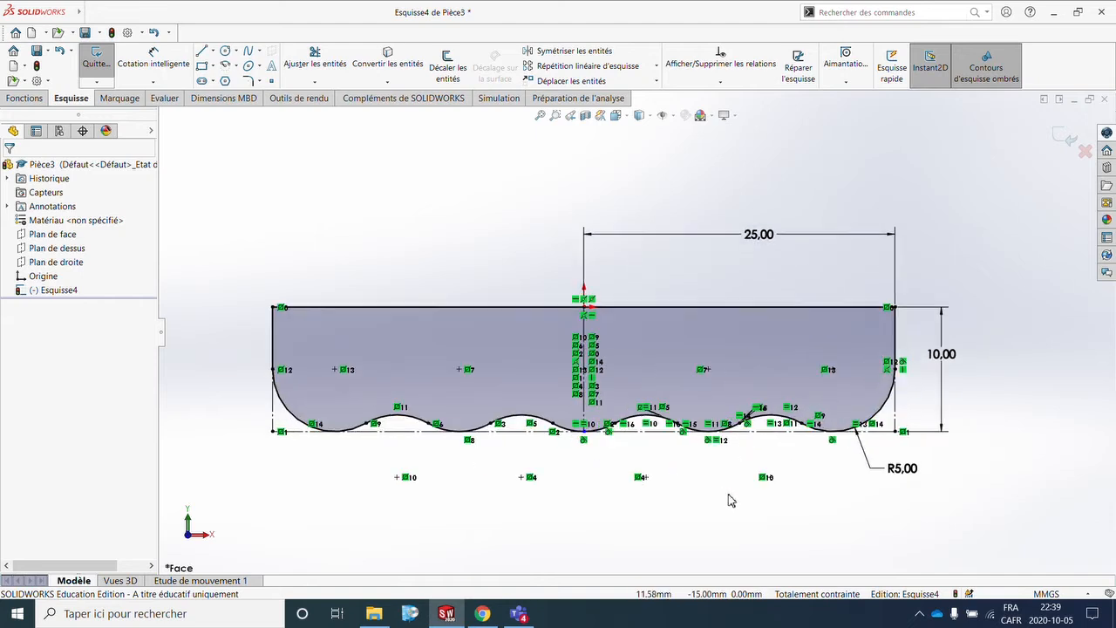
{"action": "left_click", "coordinate": [1064, 138]}
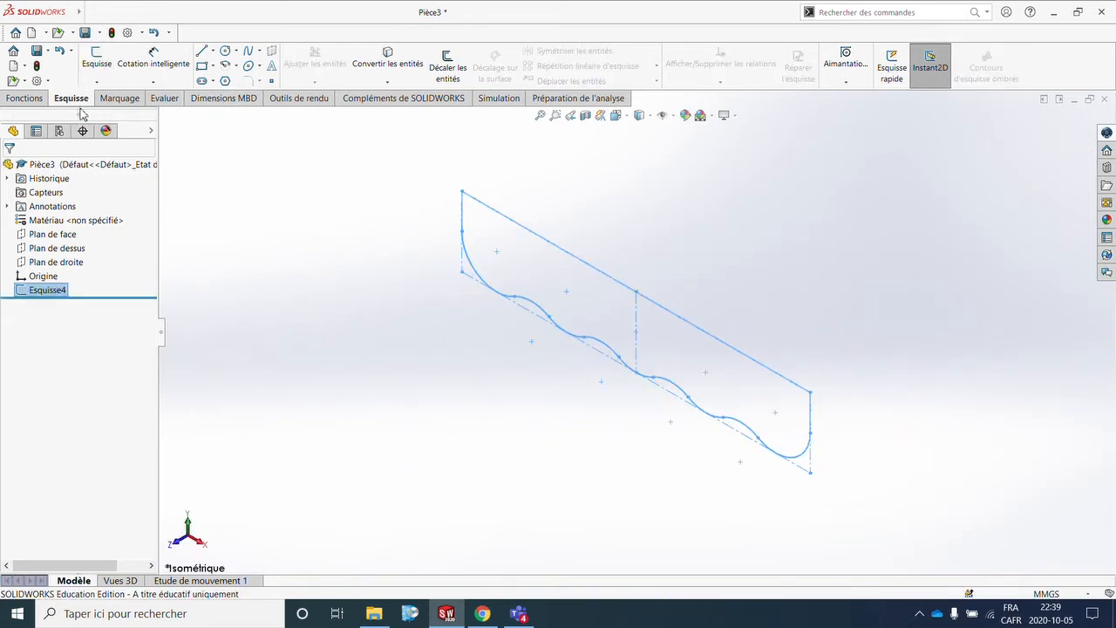
{"action": "left_click", "coordinate": [25, 97]}
{"action": "left_click", "coordinate": [106, 66]}
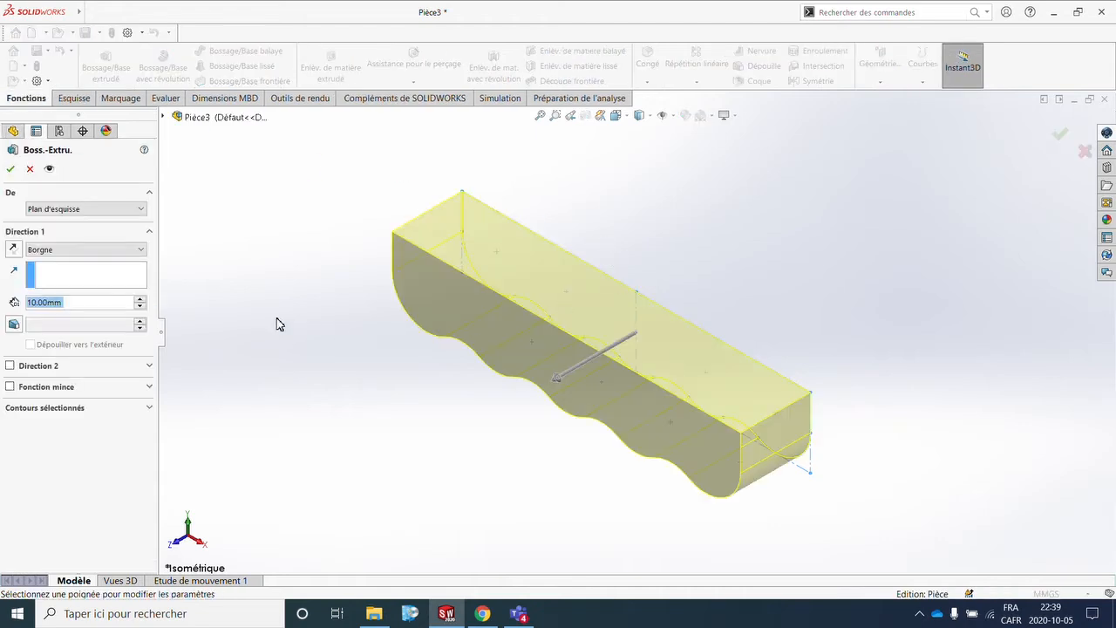
{"action": "type", "text": "35"}
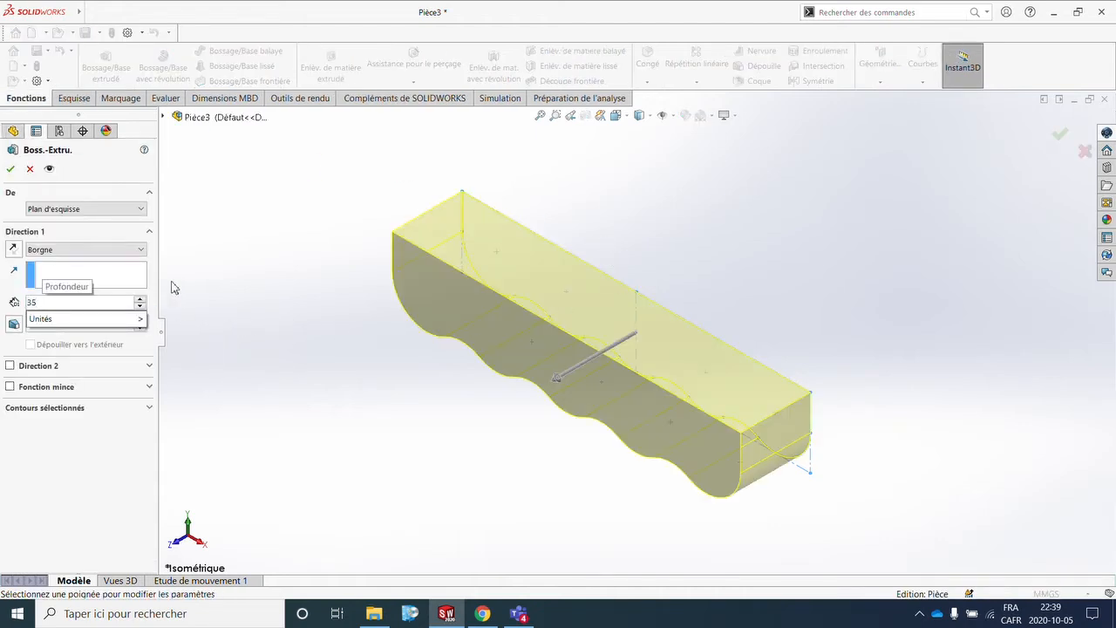
{"action": "left_click", "coordinate": [135, 249]}
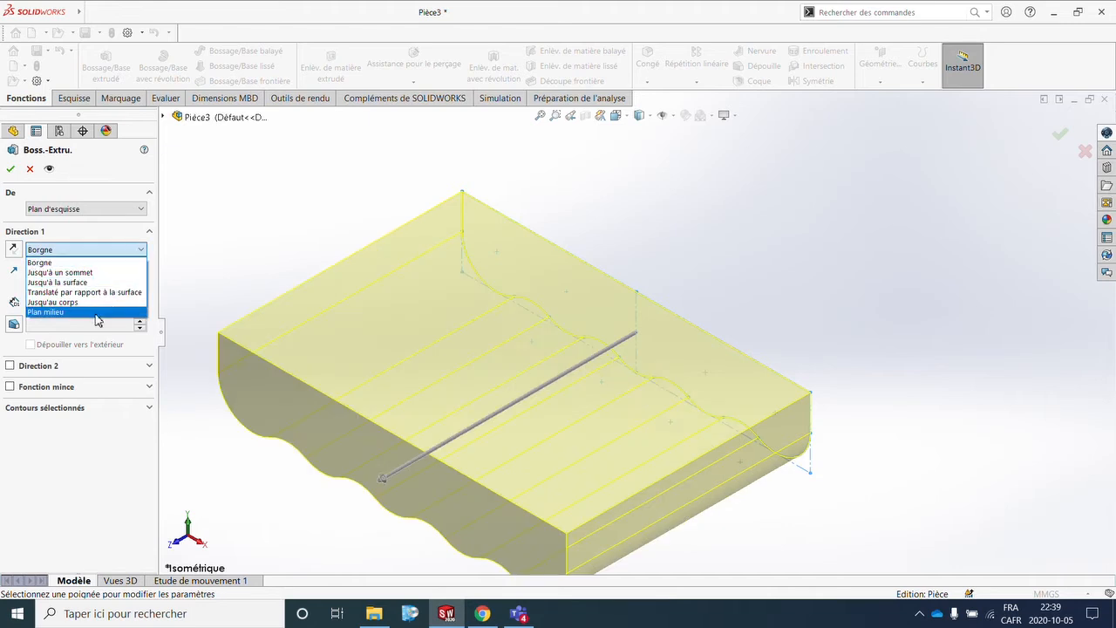
{"action": "left_click", "coordinate": [91, 303]}
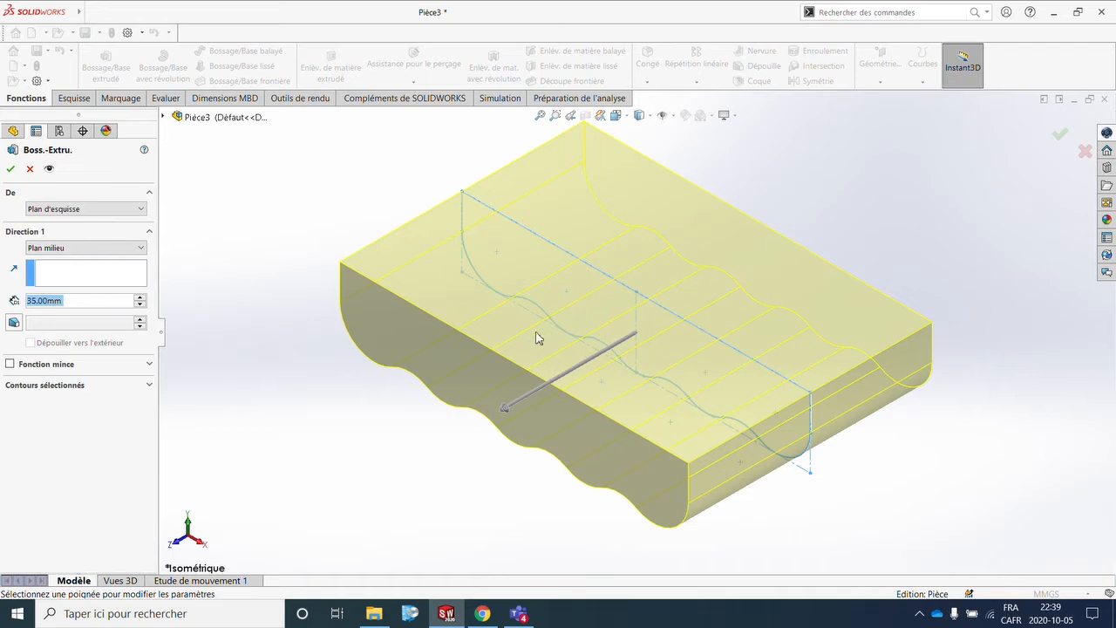
{"action": "left_click", "coordinate": [11, 168]}
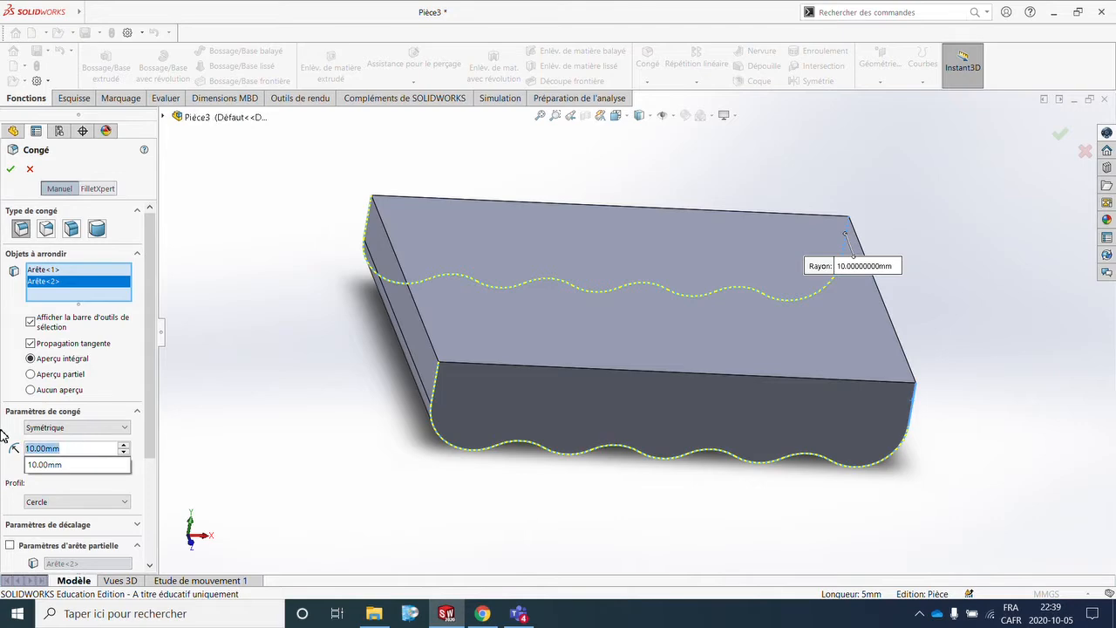
- Fillet the tangent side and wavy bottom edges of the front and back faces with a 2 mm radius
{"action": "type", "text": "2"}
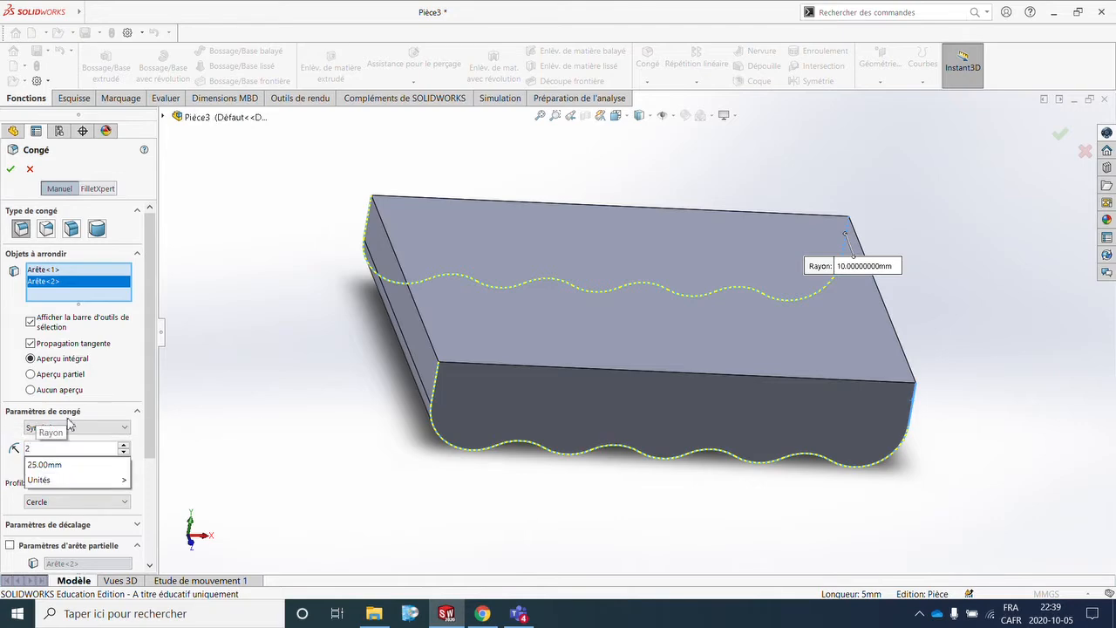
{"action": "key", "text": "Return"}
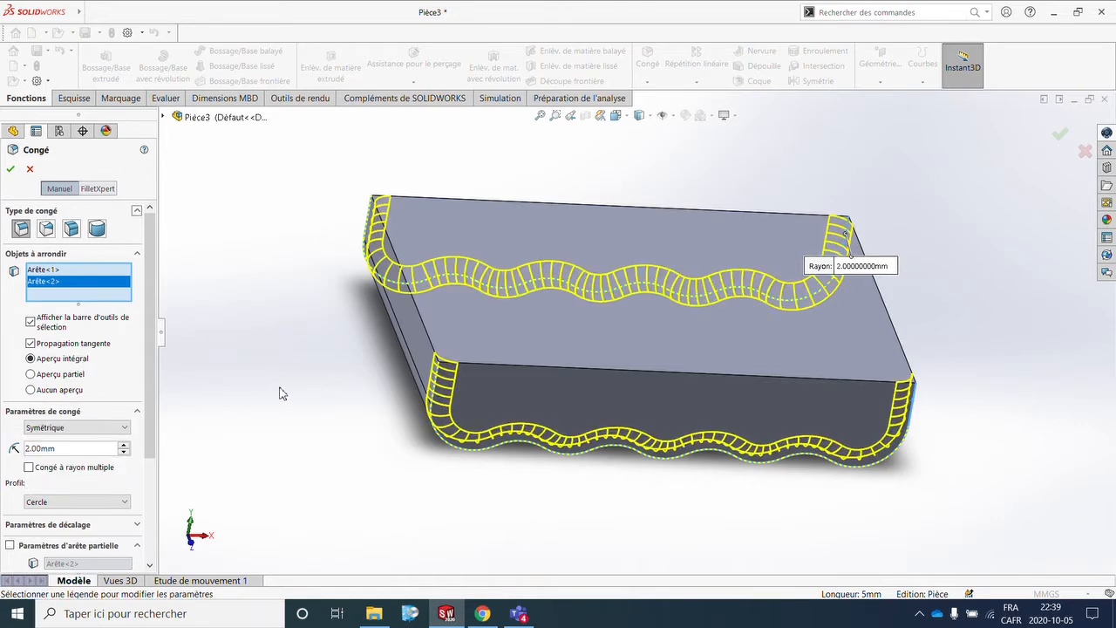
{"action": "middle_click_drag", "start_coordinate": [283, 392], "coordinate": [336, 410]}
{"action": "left_click", "coordinate": [11, 170]}
- Shell the body with a 1 mm wall thickness, removing the flat top face
{"action": "left_click", "coordinate": [334, 184]}
{"action": "middle_click_drag", "start_coordinate": [667, 310], "coordinate": [583, 306]}
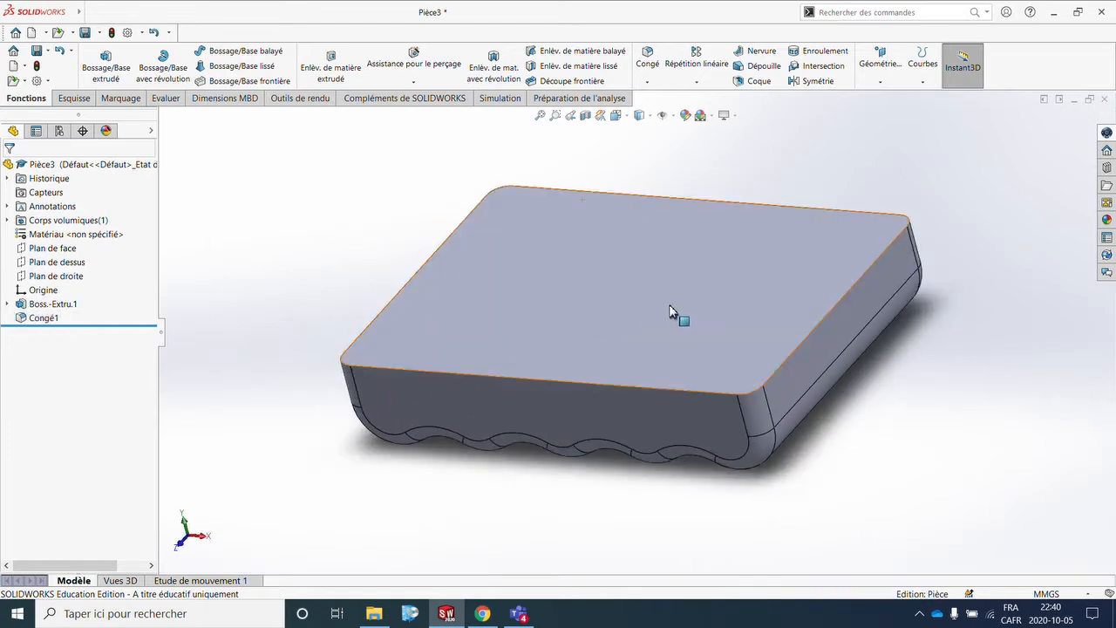
{"action": "middle_click_drag", "start_coordinate": [811, 251], "coordinate": [835, 313]}
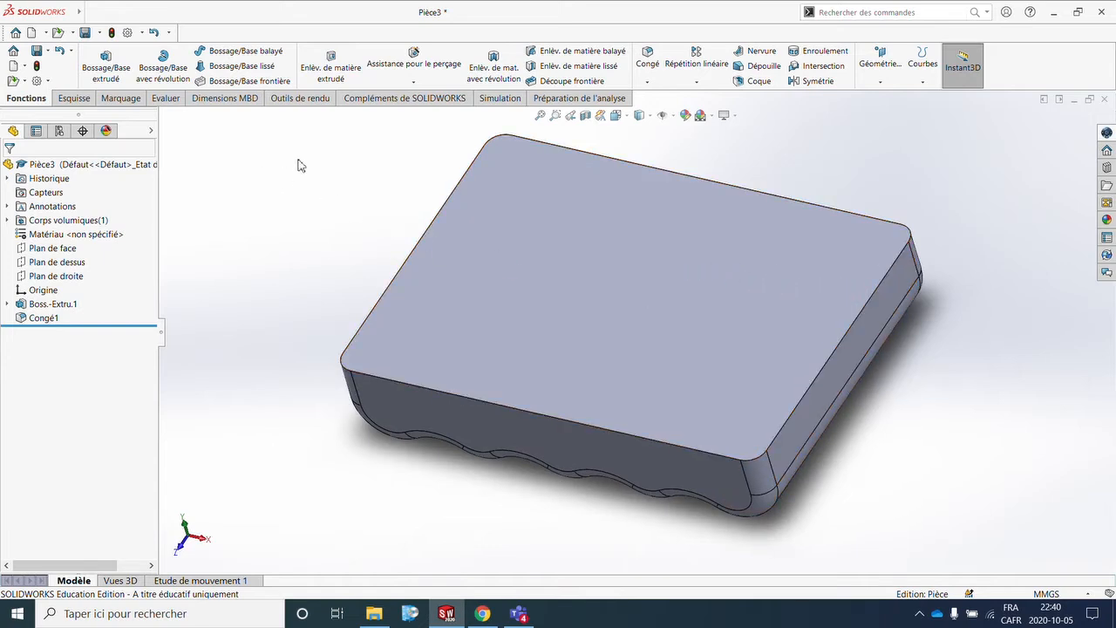
{"action": "left_click", "coordinate": [747, 82]}
{"action": "left_click", "coordinate": [603, 199]}
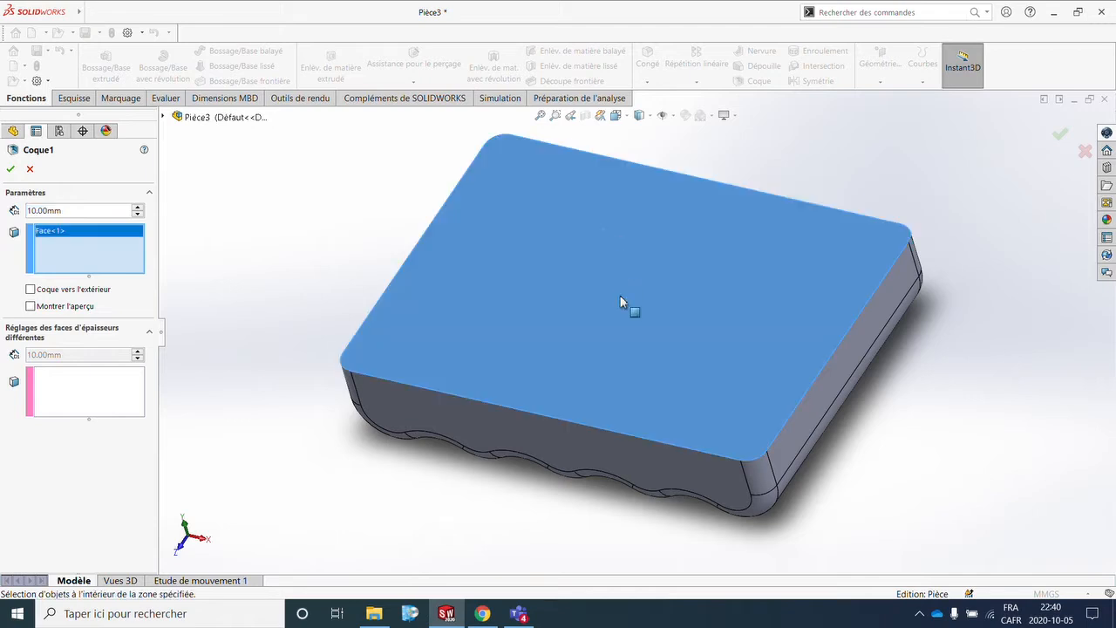
{"action": "middle_click_drag", "start_coordinate": [627, 306], "coordinate": [267, 297]}
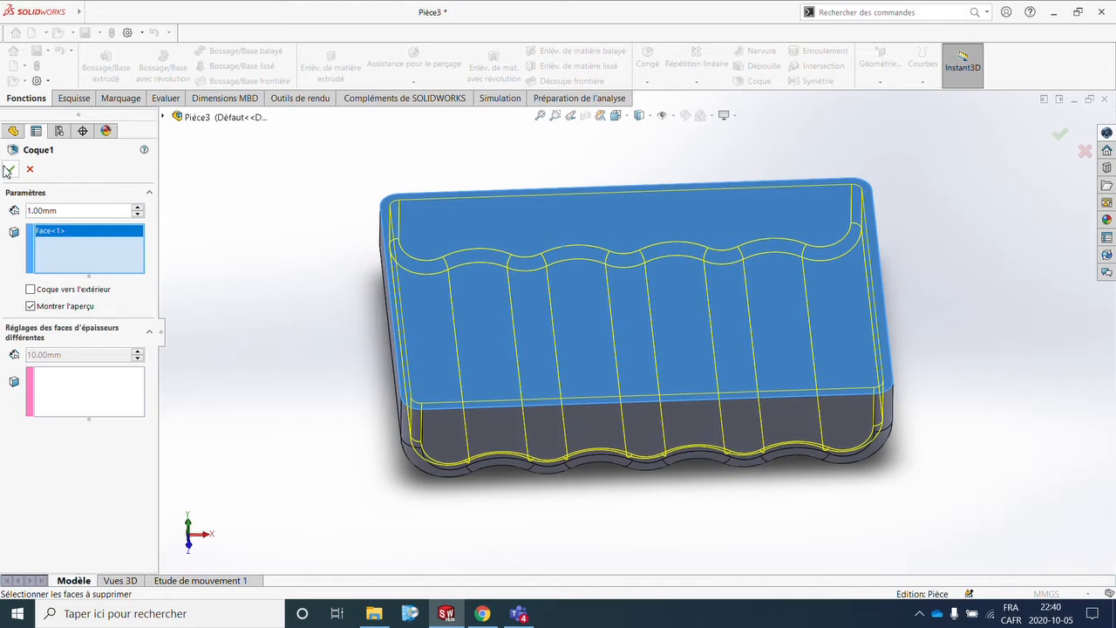
{"action": "left_click", "coordinate": [9, 169]}
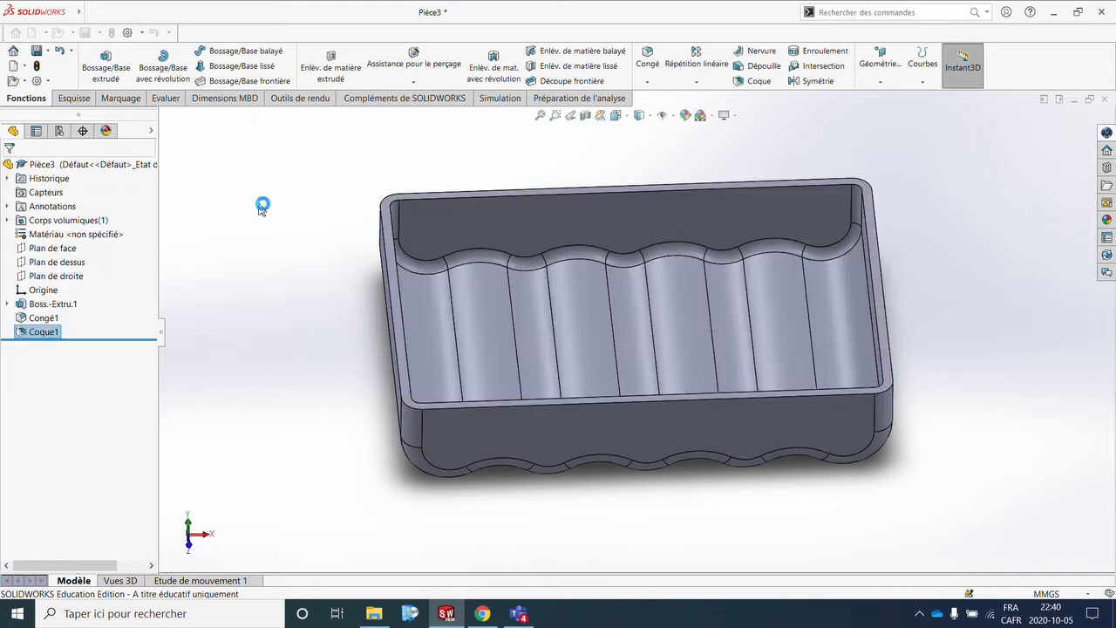
- Start a sketch on Plan de face and draw a rectangle about 24 mm wide hanging from the tray's upper edge
{"action": "left_click", "coordinate": [74, 98]}
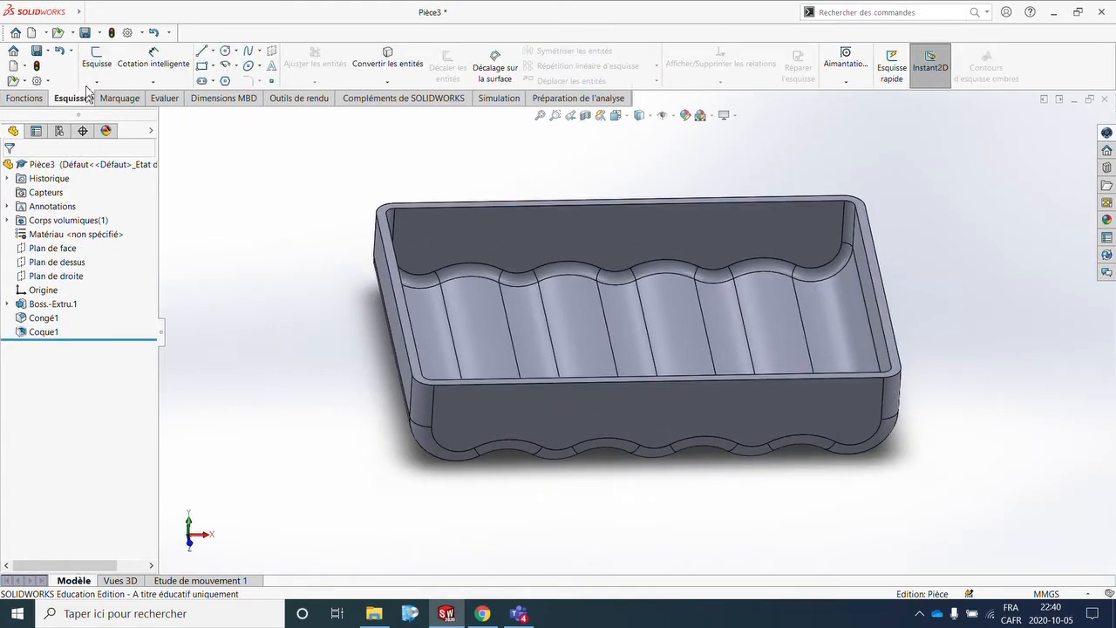
{"action": "left_click", "coordinate": [97, 58]}
{"action": "left_click", "coordinate": [163, 118]}
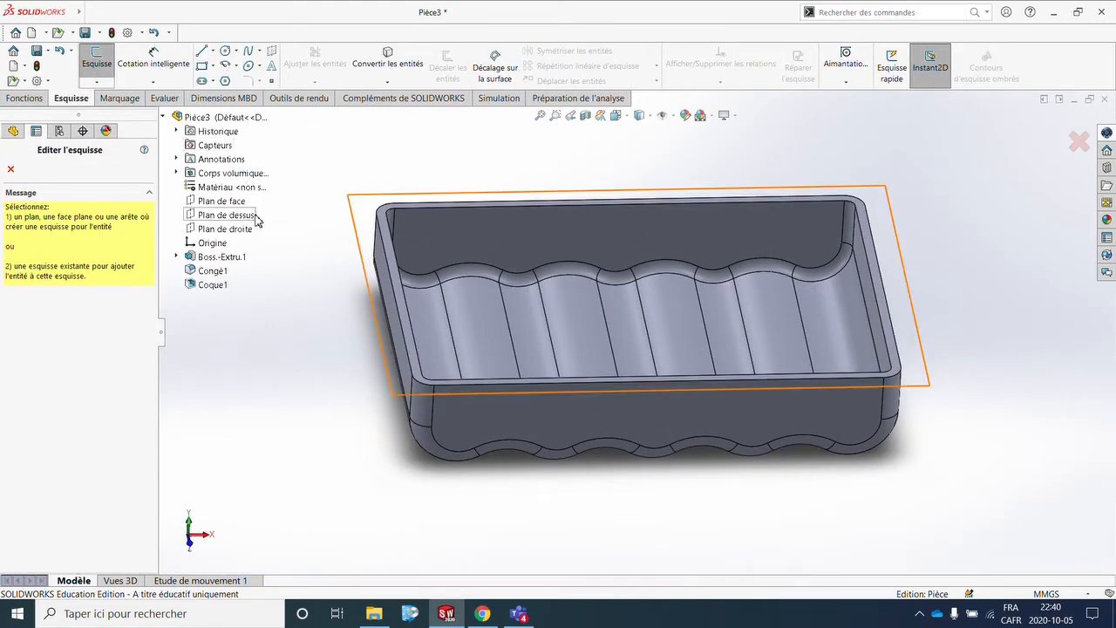
{"action": "left_click", "coordinate": [233, 202]}
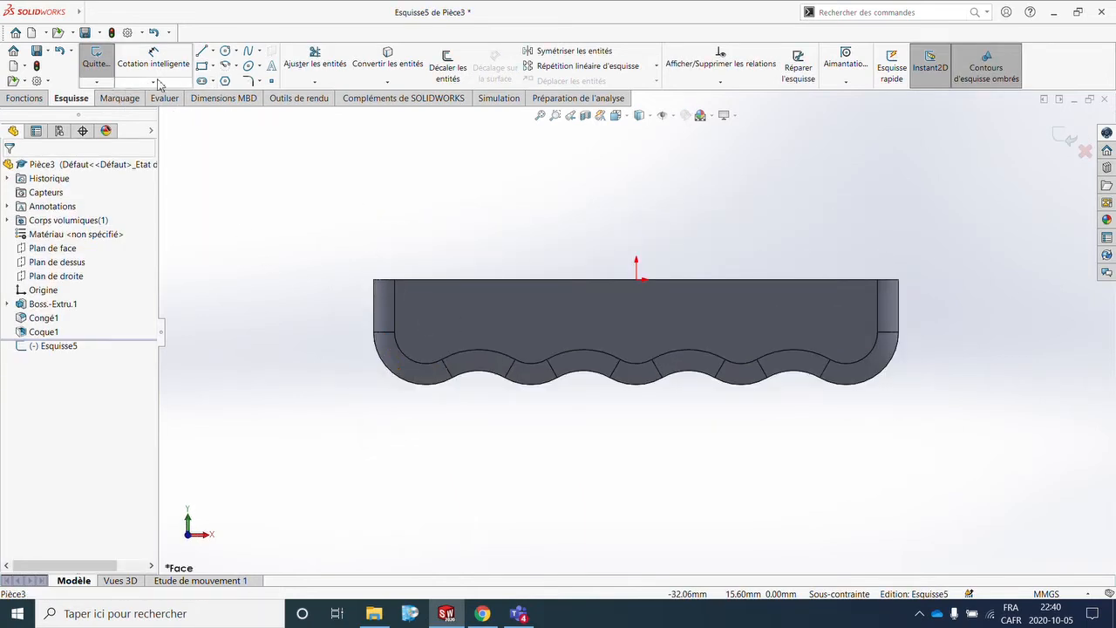
{"action": "left_click", "coordinate": [201, 65]}
{"action": "left_click", "coordinate": [506, 279]}
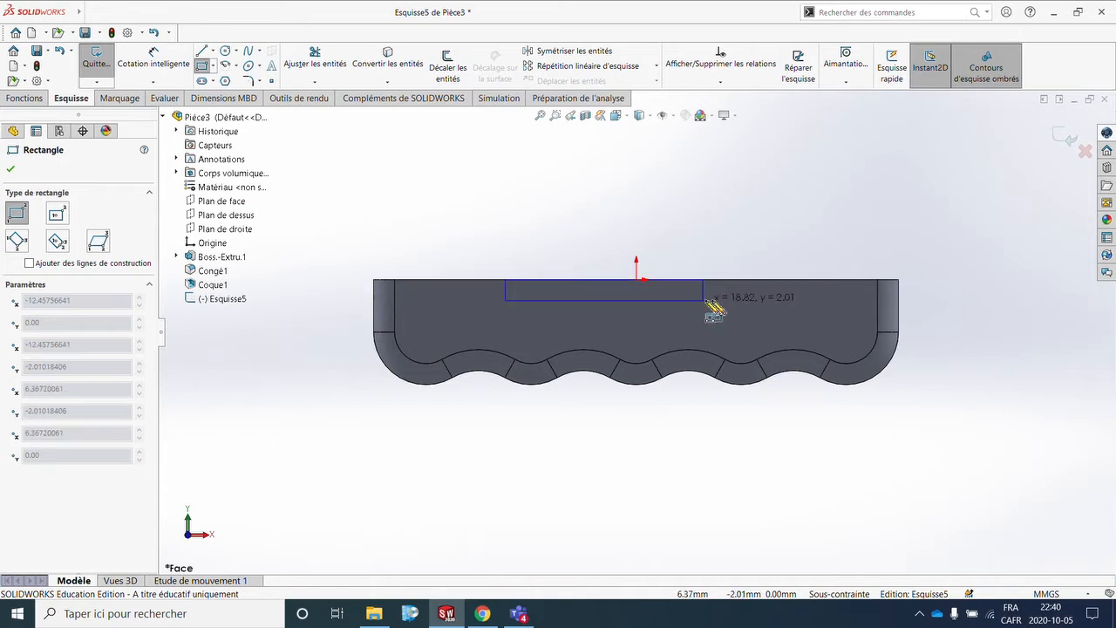
{"action": "left_click", "coordinate": [755, 302]}
{"action": "scroll", "coordinate": [725, 326], "scroll_direction": "down", "scroll_amount": 3}
{"action": "key", "text": "Escape"}
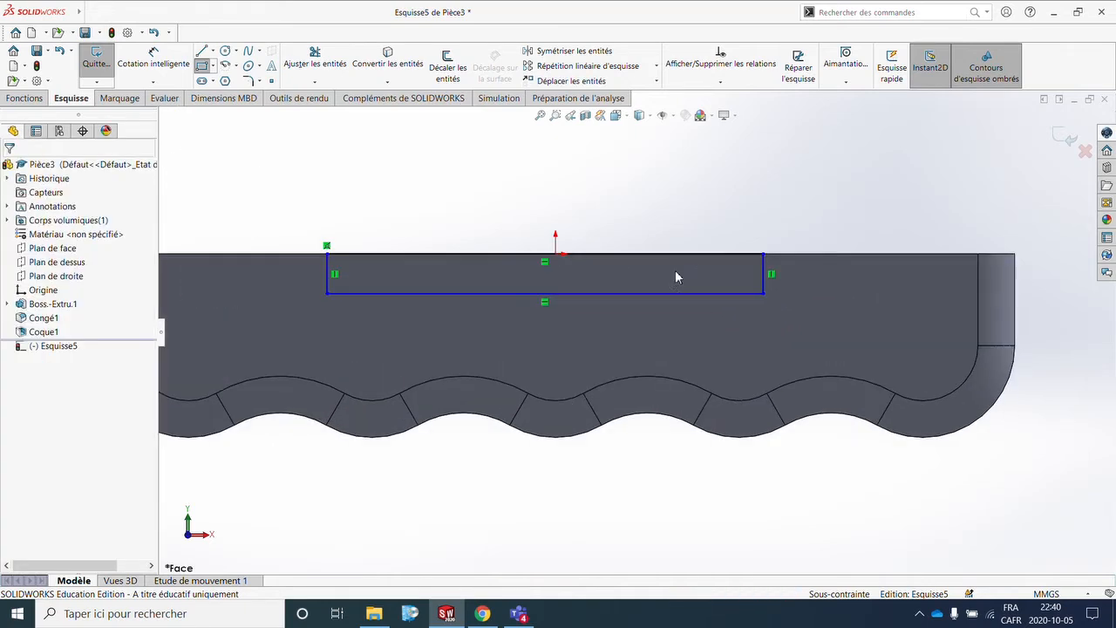
- Centre the rectangle by adding a midpoint relation between its upper line and the origin
{"action": "left_click", "coordinate": [668, 254]}
{"action": "left_click", "coordinate": [557, 258], "text": "ctrl"}
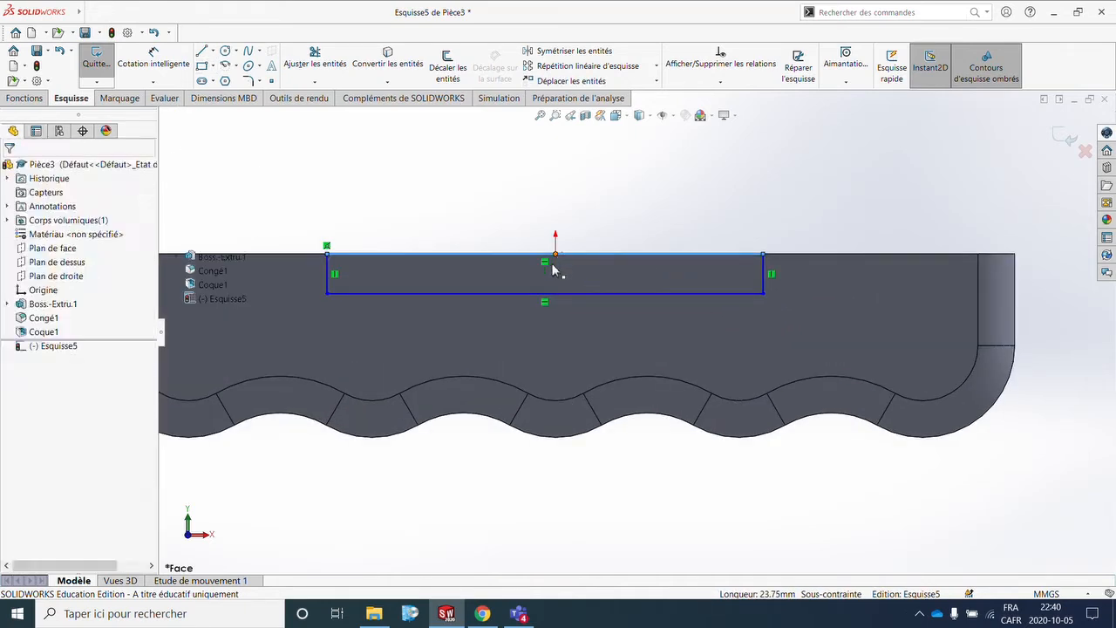
{"action": "left_click", "coordinate": [48, 373]}
- Dimension the rectangle's width as 25 mm and place a dimension for its height
{"action": "scroll", "coordinate": [611, 270], "scroll_direction": "up", "scroll_amount": 2}
{"action": "left_click", "coordinate": [154, 57]}
{"action": "left_click", "coordinate": [488, 266]}
{"action": "left_click", "coordinate": [553, 190]}
{"action": "key", "text": "Return"}
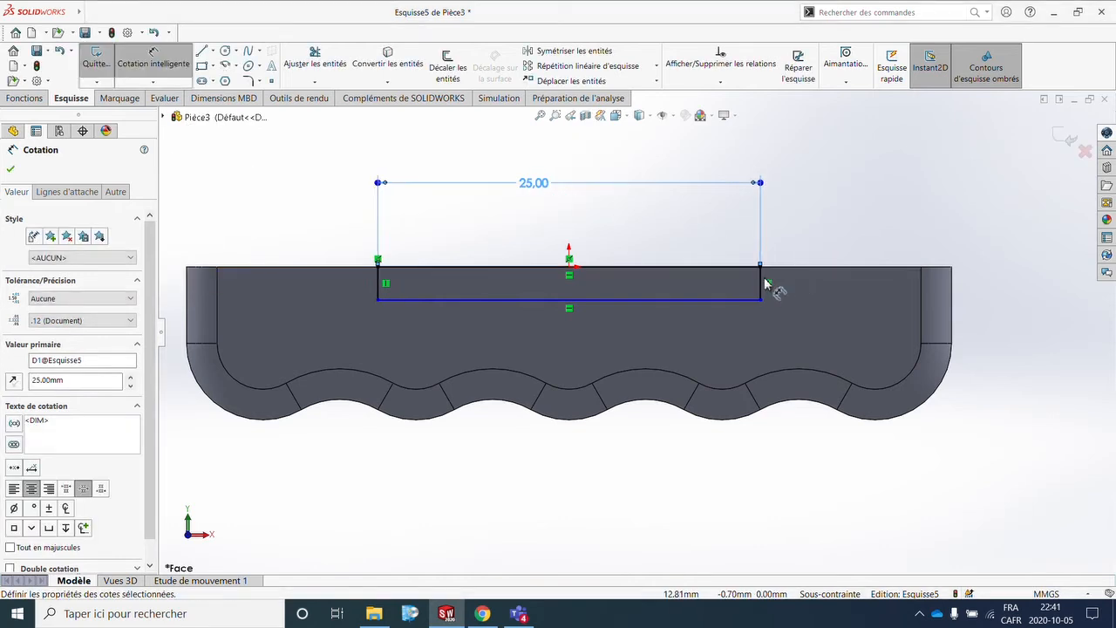
{"action": "left_click", "coordinate": [764, 285]}
{"action": "left_click", "coordinate": [842, 174]}
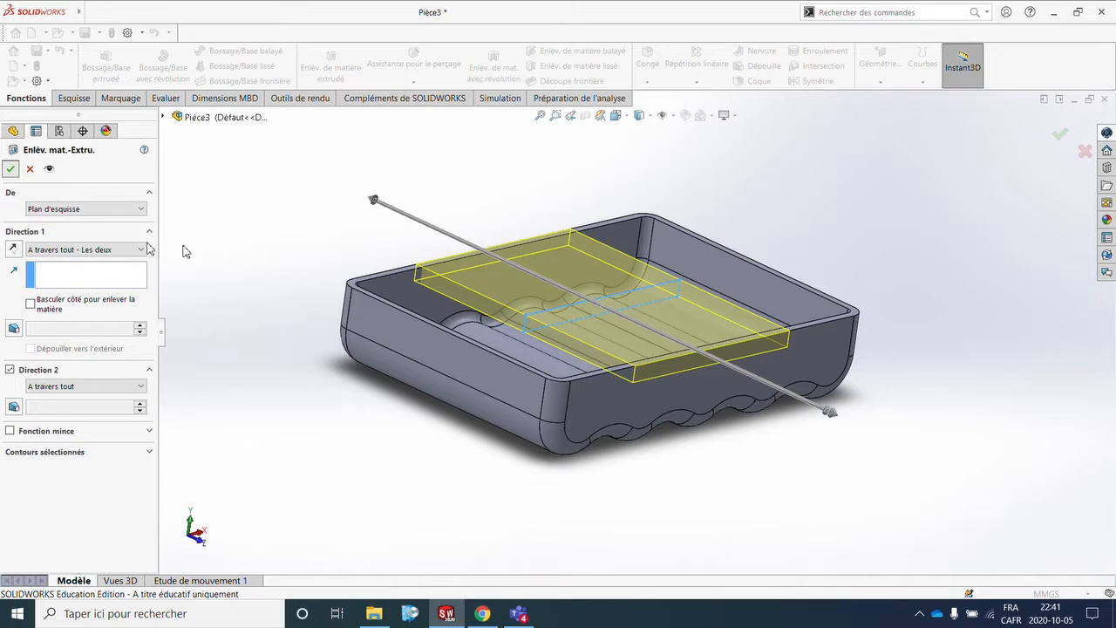
- Cut the rectangular notch through all in both directions (A travers tout - Les deux)
{"action": "key", "text": "Return"}
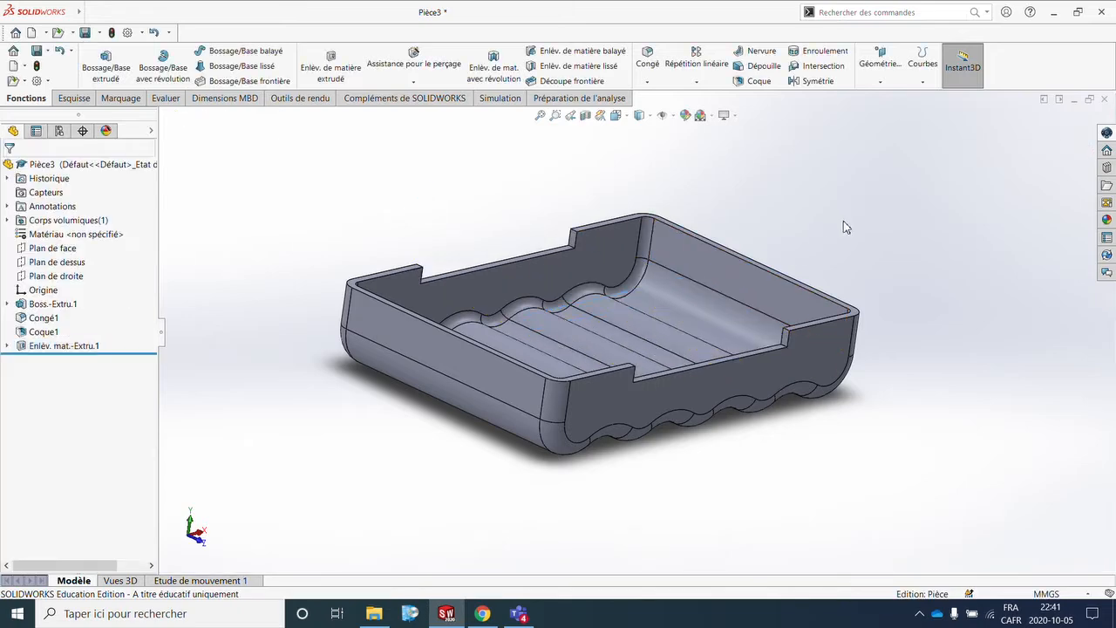
{"action": "middle_click_drag", "start_coordinate": [844, 221], "coordinate": [770, 314]}
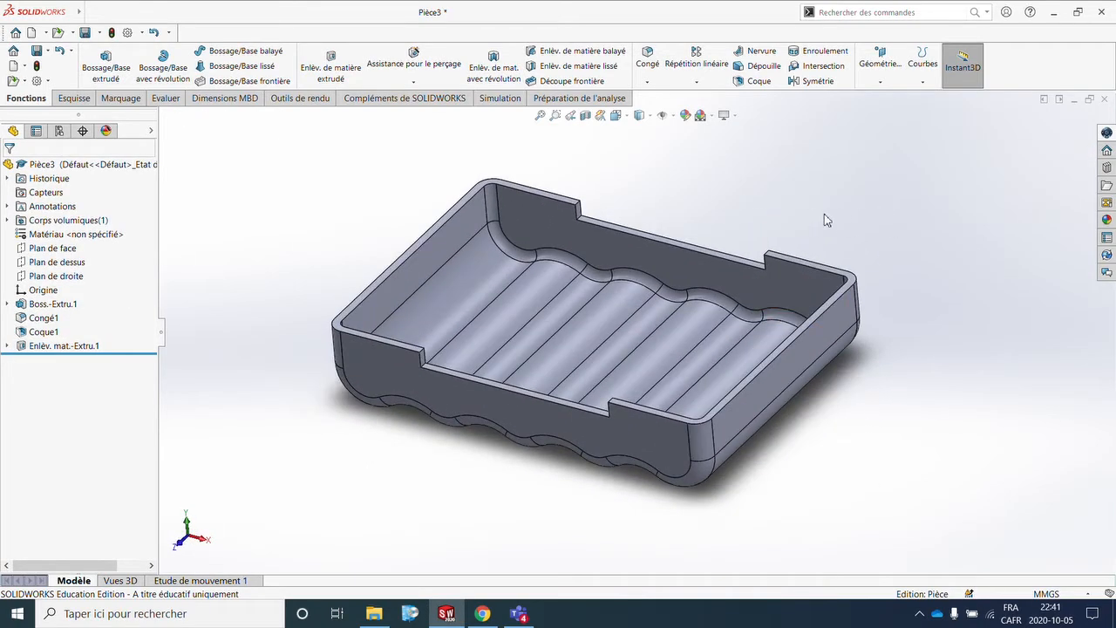
{"action": "middle_click_drag", "start_coordinate": [826, 219], "coordinate": [750, 279]}
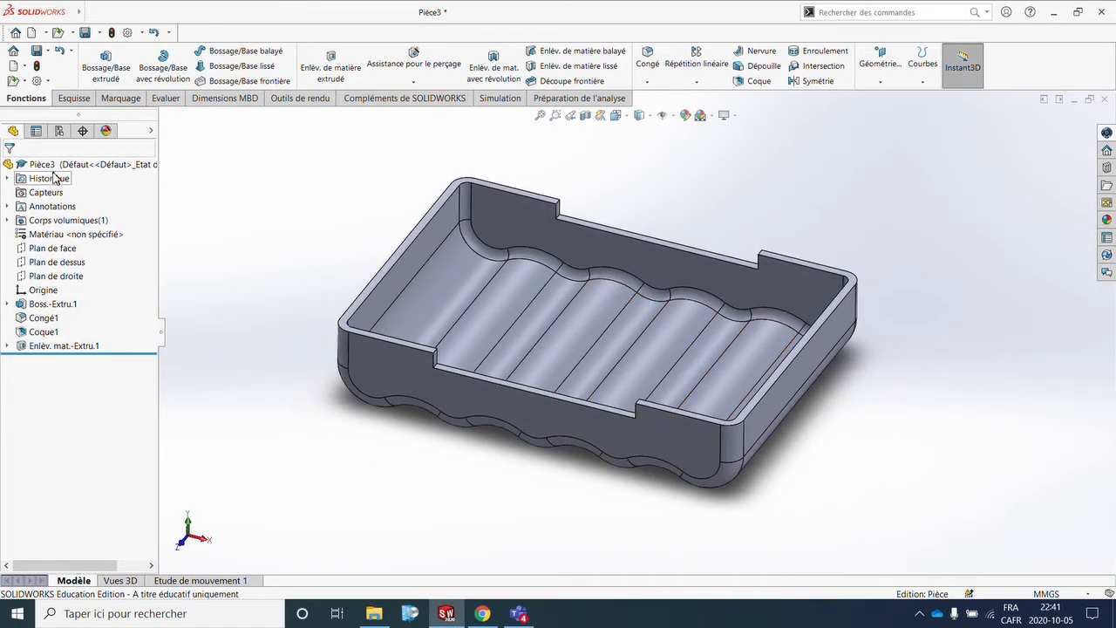
- Start an extruded cut on Plan de droite with a centred rectangle 20 mm wide and 2 mm high at the tray's upper edge
{"action": "left_click", "coordinate": [319, 63]}
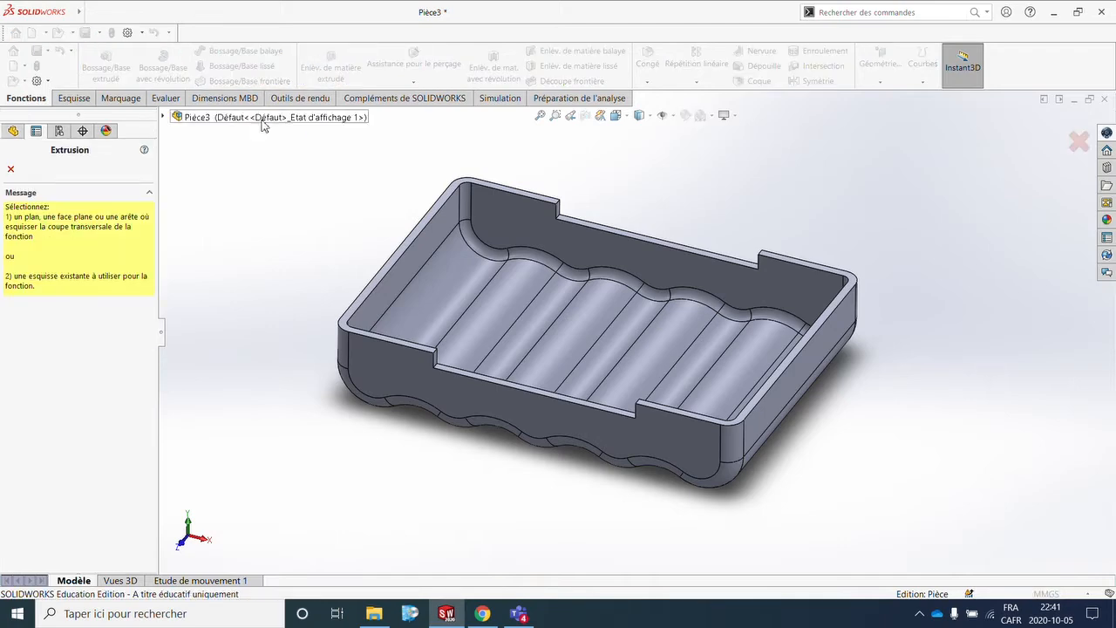
{"action": "left_click", "coordinate": [165, 116]}
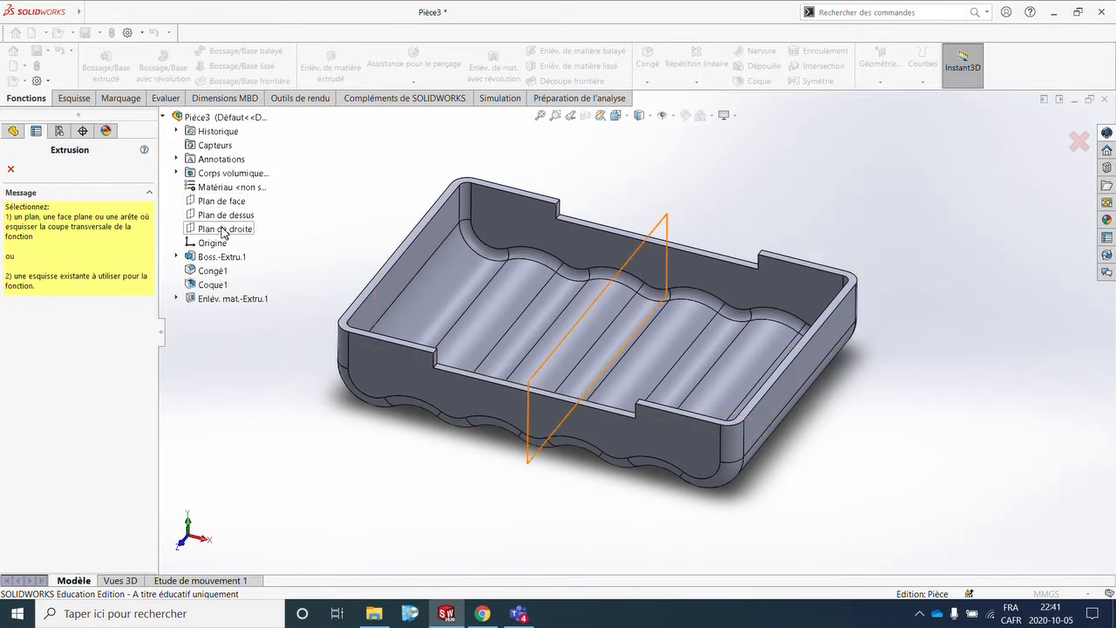
{"action": "left_click", "coordinate": [223, 231]}
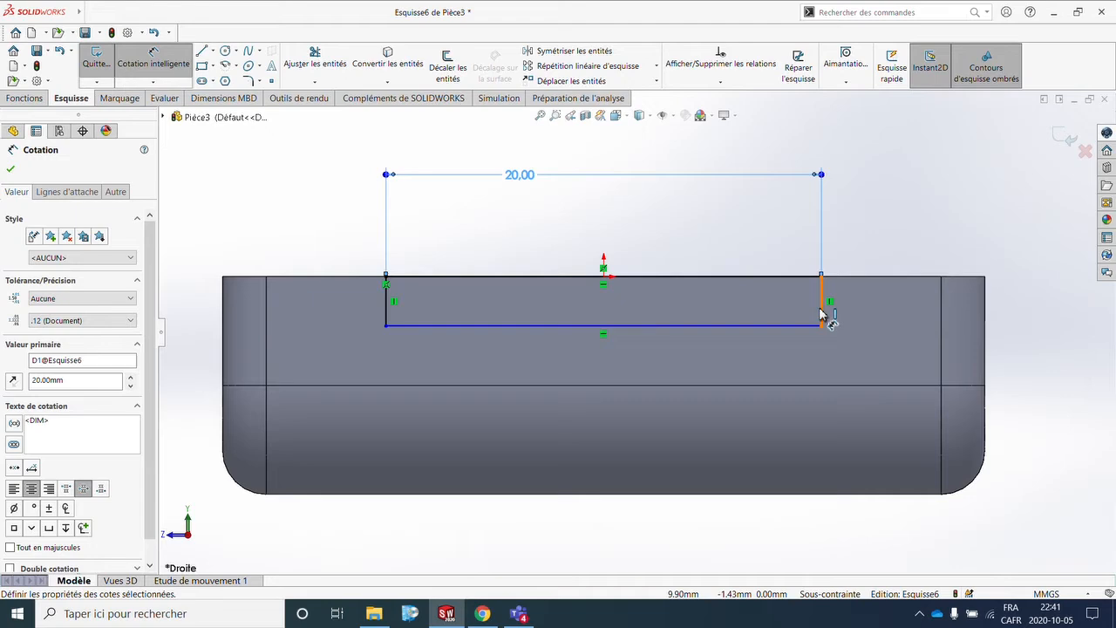
{"action": "left_click", "coordinate": [821, 312]}
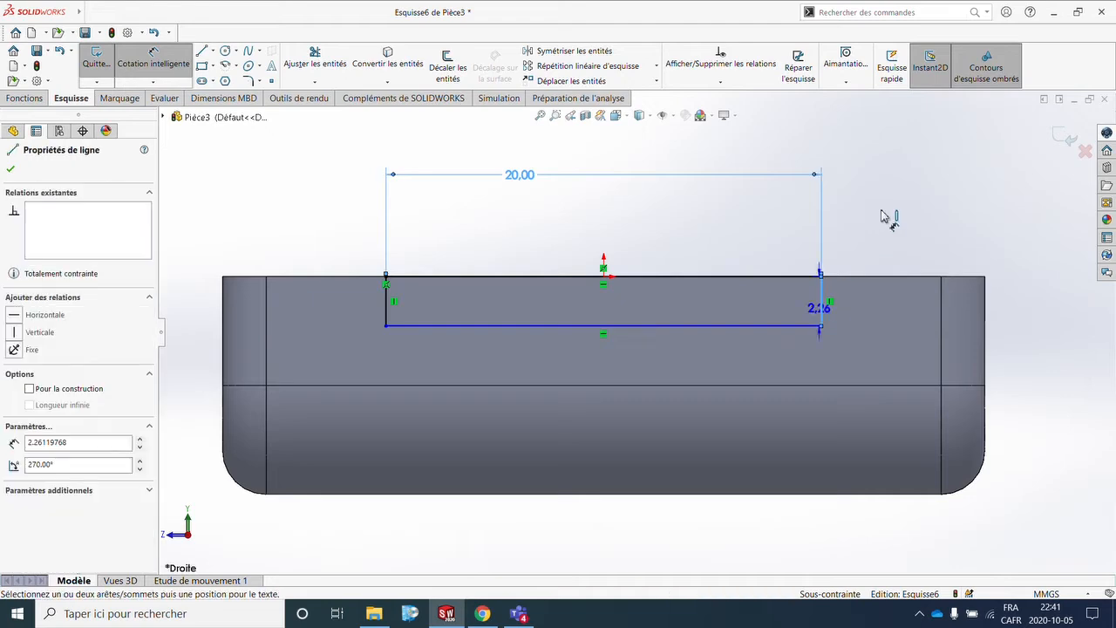
{"action": "left_click", "coordinate": [890, 197]}
{"action": "type", "text": "2.00mm"}
{"action": "key", "text": "Return"}
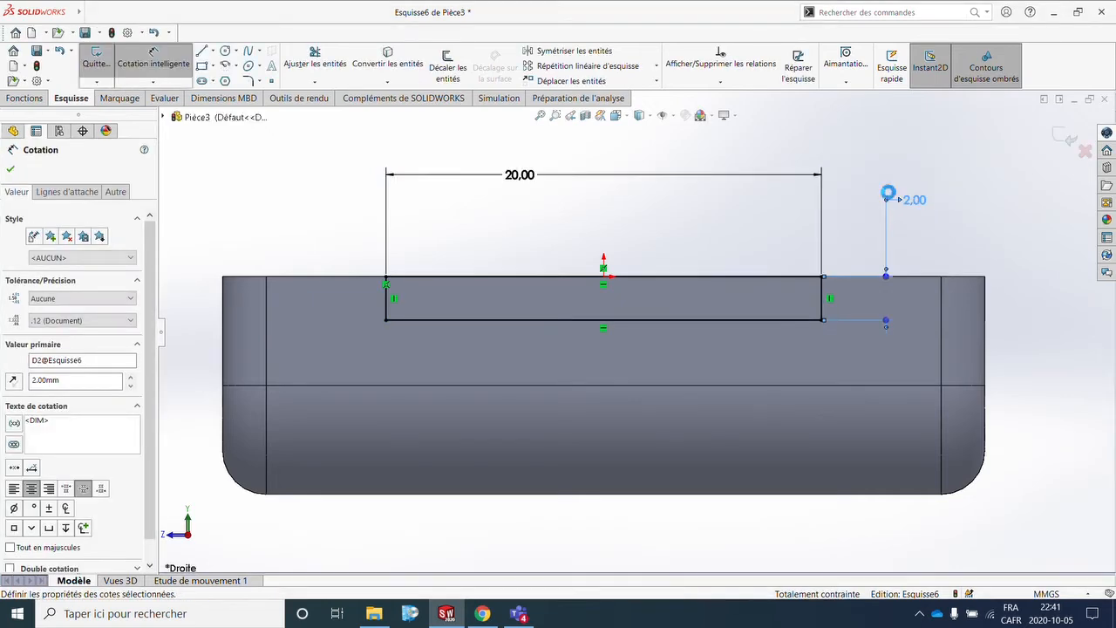
- Exit the notch sketch and create the cut as a 35 mm blind (Borgne) extrusion
{"action": "left_click", "coordinate": [1060, 140]}
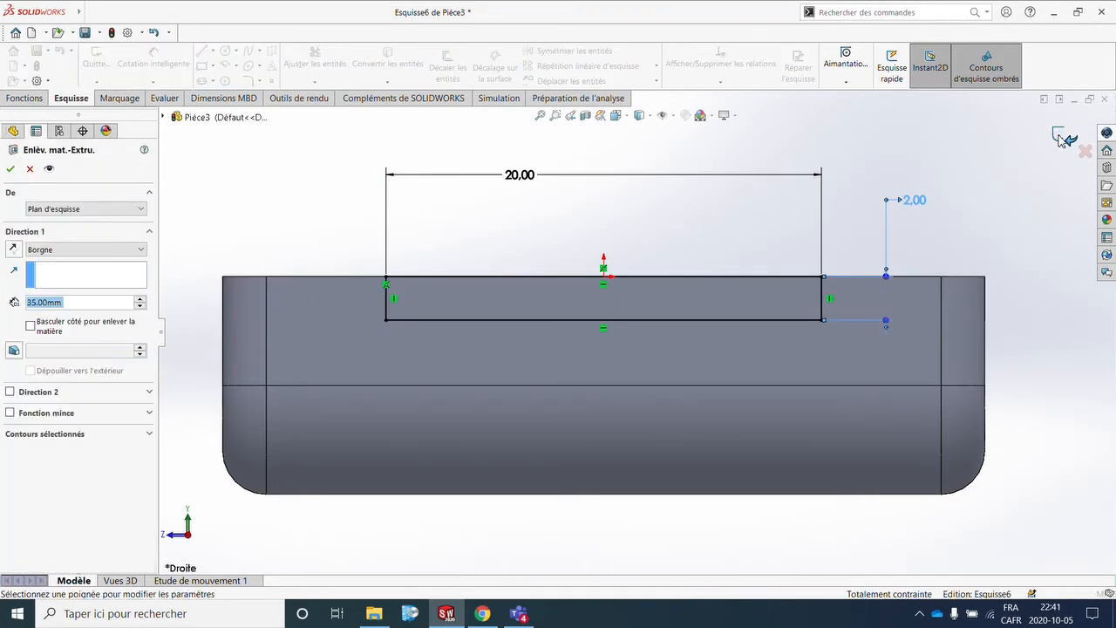
{"action": "left_click", "coordinate": [1059, 142]}
{"action": "left_click", "coordinate": [1057, 138]}
{"action": "key", "text": "ctrl+7"}
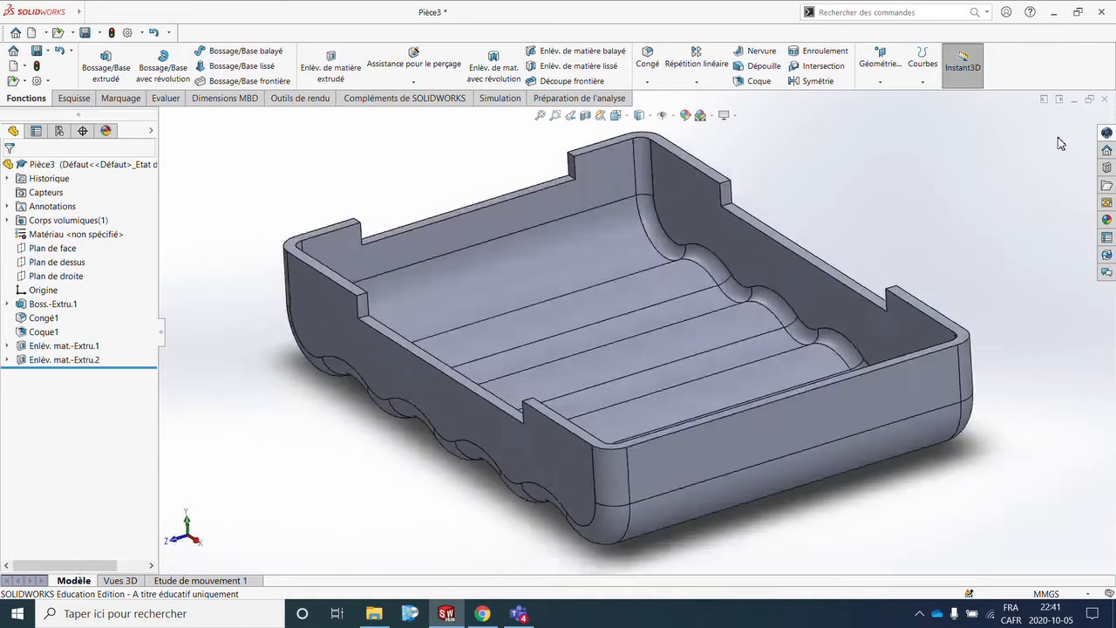
{"action": "scroll", "coordinate": [871, 229], "scroll_direction": "down", "scroll_amount": 2}
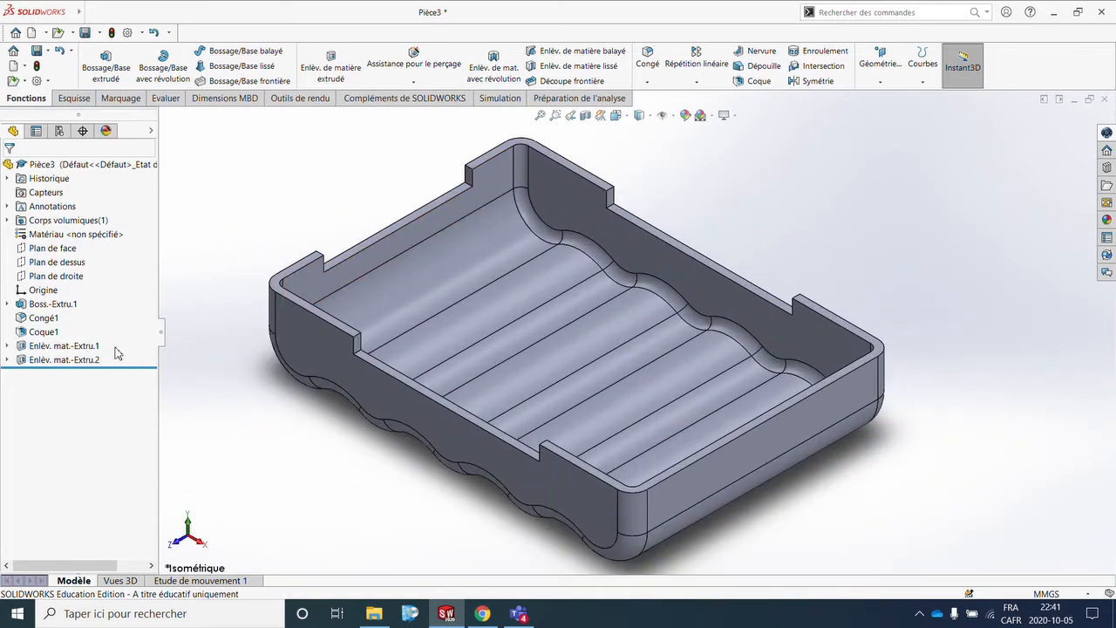
- Edit the second notch cut so its end condition is A travers tout - Les deux
{"action": "right_click", "coordinate": [87, 359]}
{"action": "left_click", "coordinate": [97, 321]}
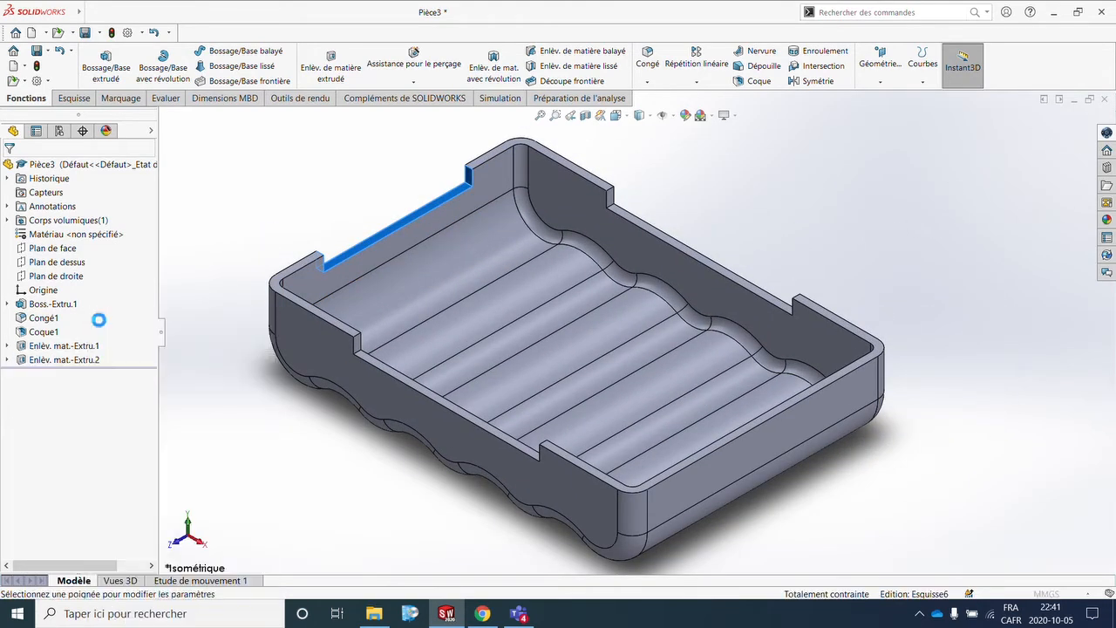
{"action": "left_click", "coordinate": [129, 250]}
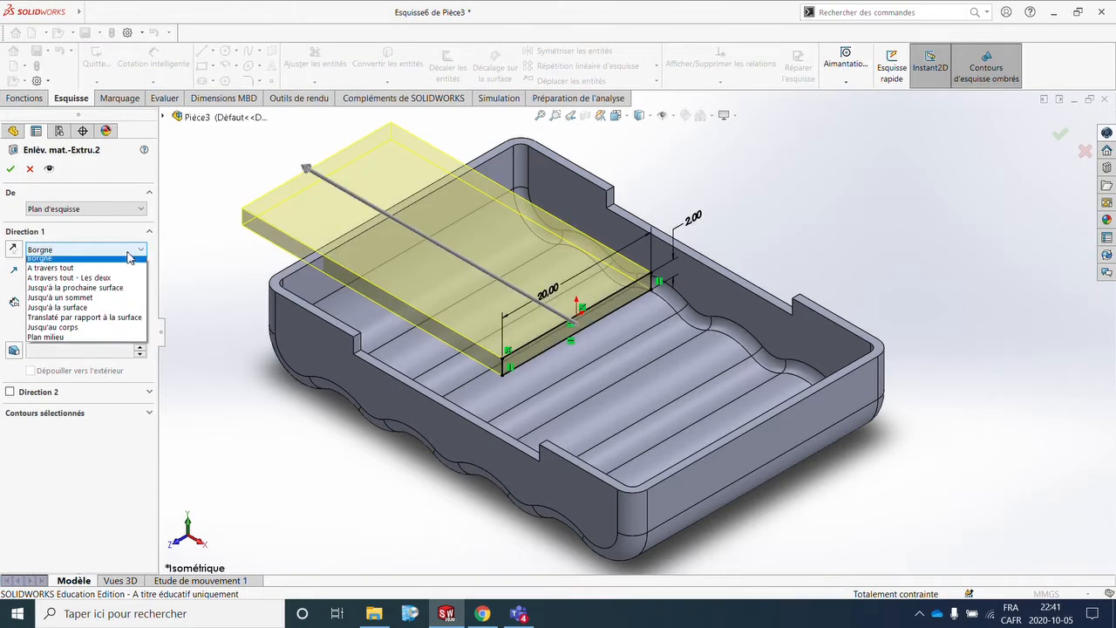
{"action": "left_click", "coordinate": [116, 279]}
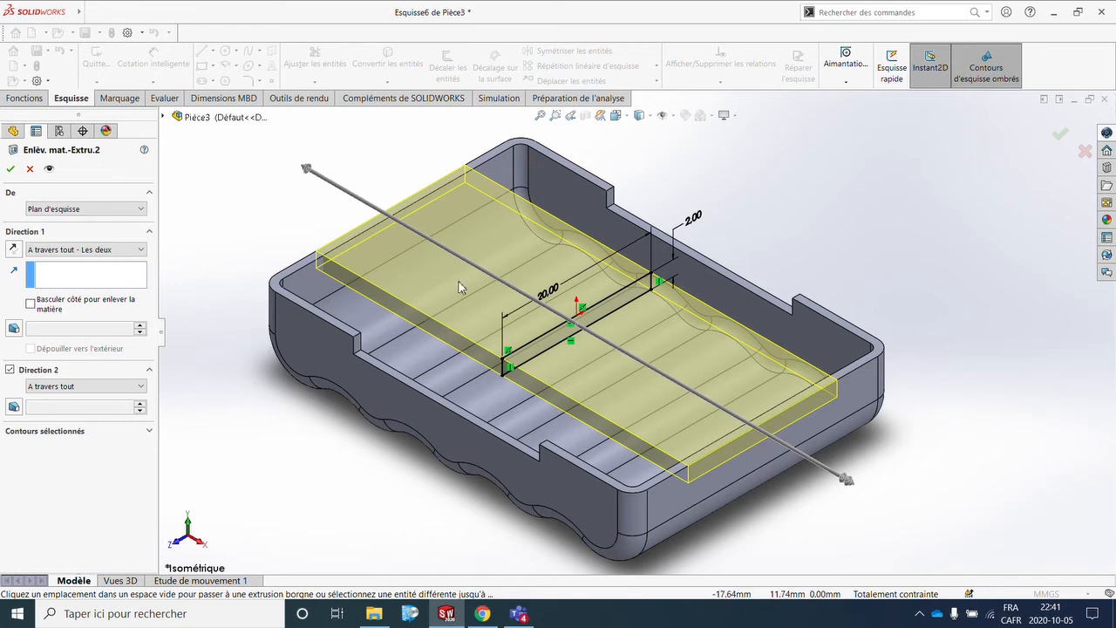
{"action": "left_click", "coordinate": [11, 169]}
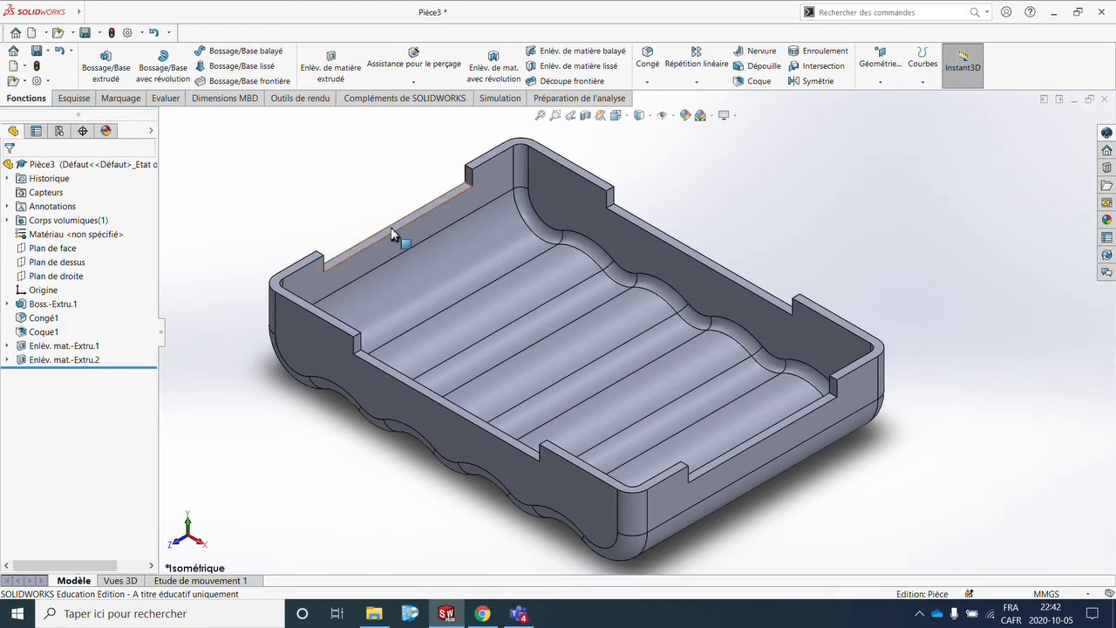
{"action": "middle_click_drag", "start_coordinate": [600, 351], "coordinate": [498, 341]}
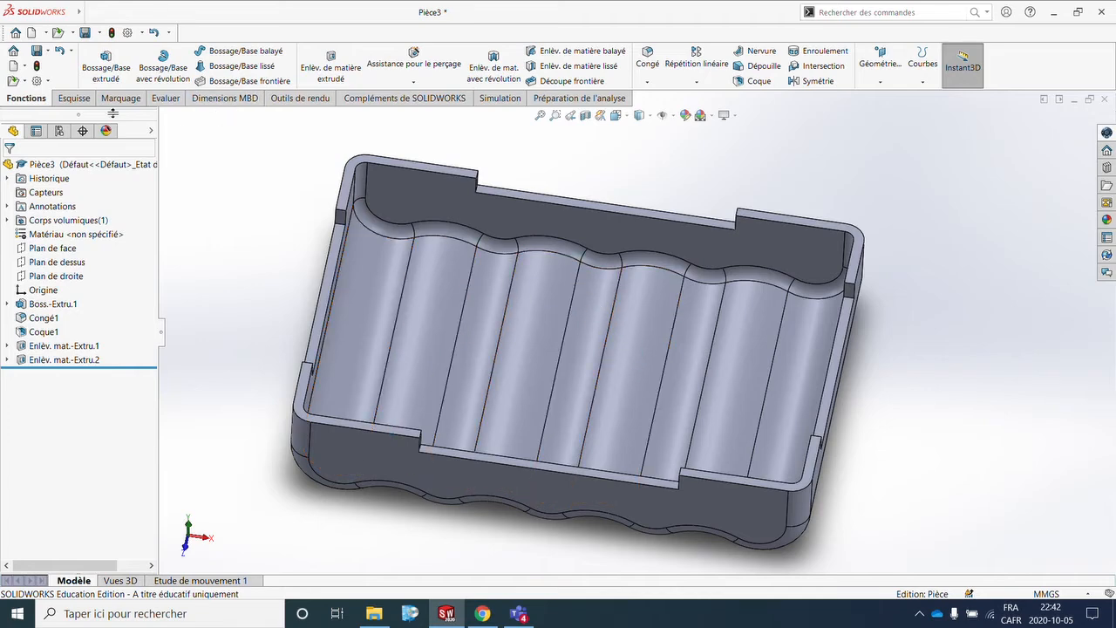
- Start a sketch on Plan de dessus and draw a narrow rectangle about 2.3 by 24.5 mm near one short wall, parallel to the waves
{"action": "left_click", "coordinate": [75, 98]}
{"action": "left_click", "coordinate": [96, 54]}
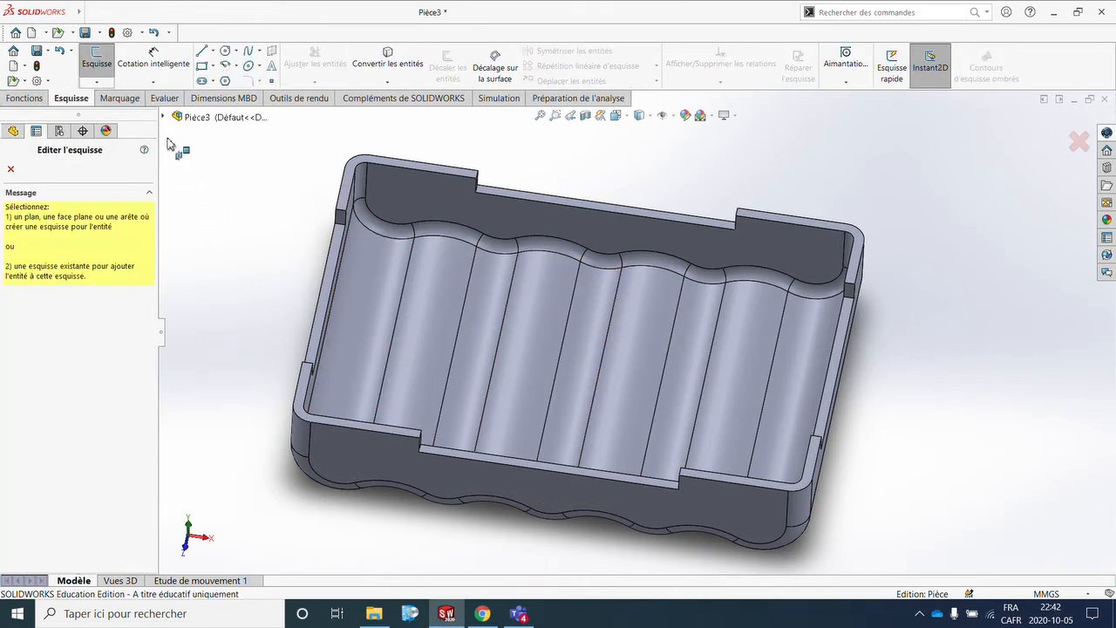
{"action": "left_click", "coordinate": [163, 117]}
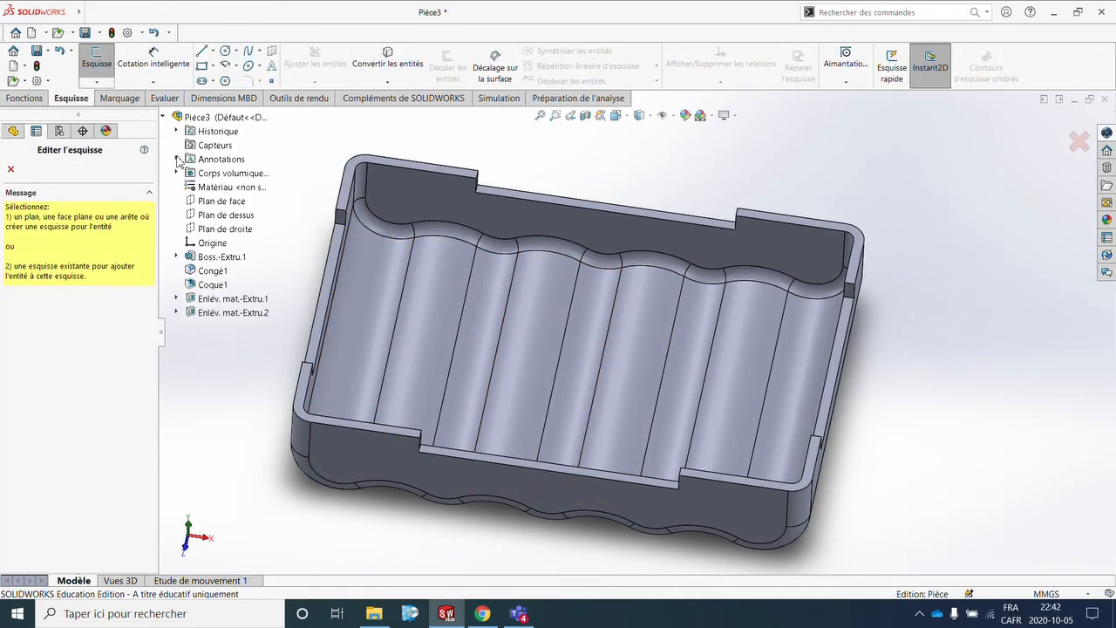
{"action": "left_click", "coordinate": [212, 215]}
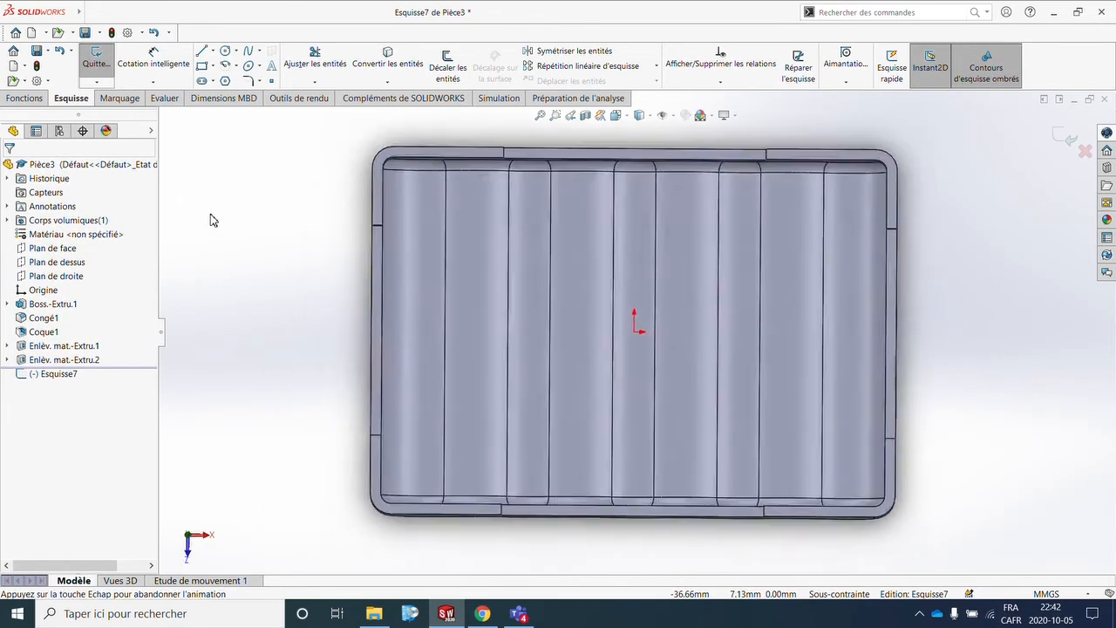
{"action": "left_click", "coordinate": [202, 66]}
{"action": "scroll", "coordinate": [440, 209], "scroll_direction": "down", "scroll_amount": 1}
{"action": "left_click", "coordinate": [397, 194]}
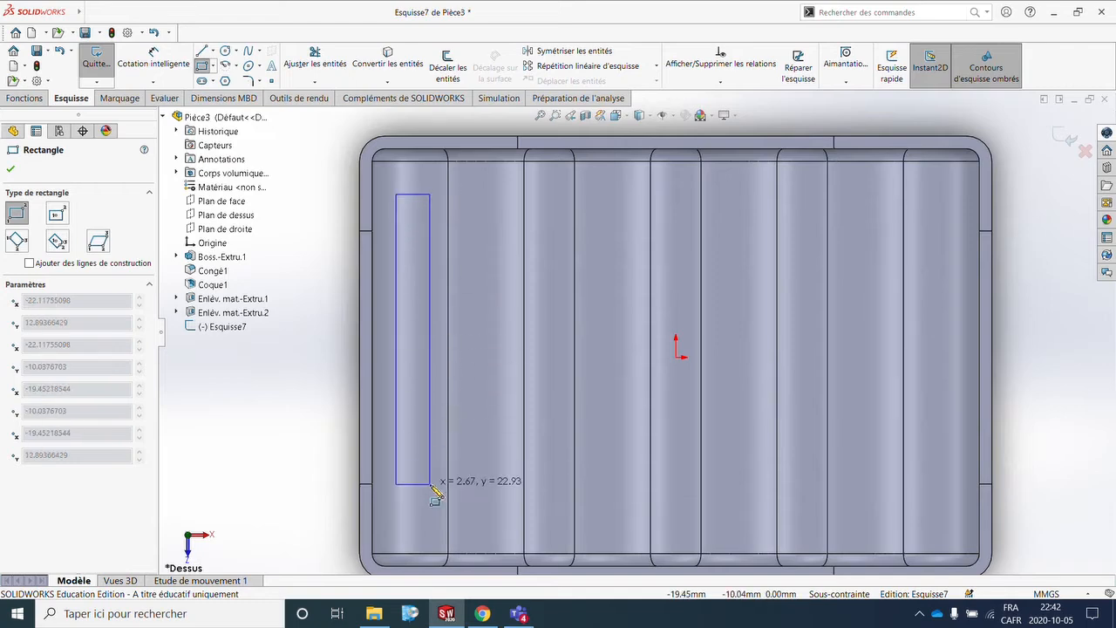
{"action": "left_click", "coordinate": [426, 504]}
{"action": "key", "text": "Escape"}
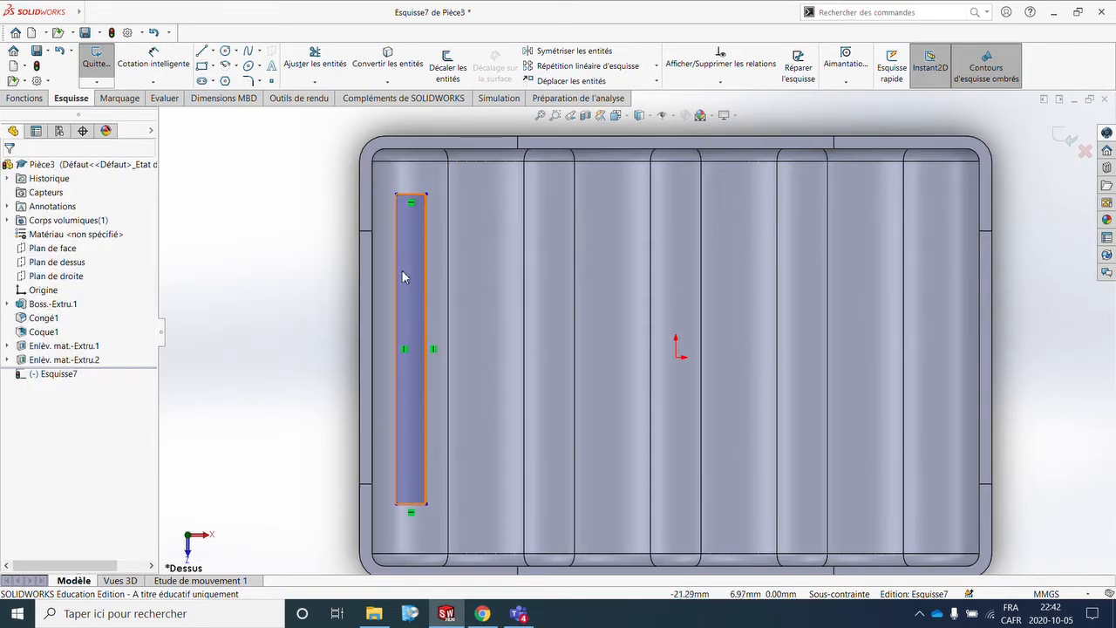
- Draw a construction line from the origin to the midpoint of the rectangle's nearer long side and make it horizontal
{"action": "left_click", "coordinate": [216, 54]}
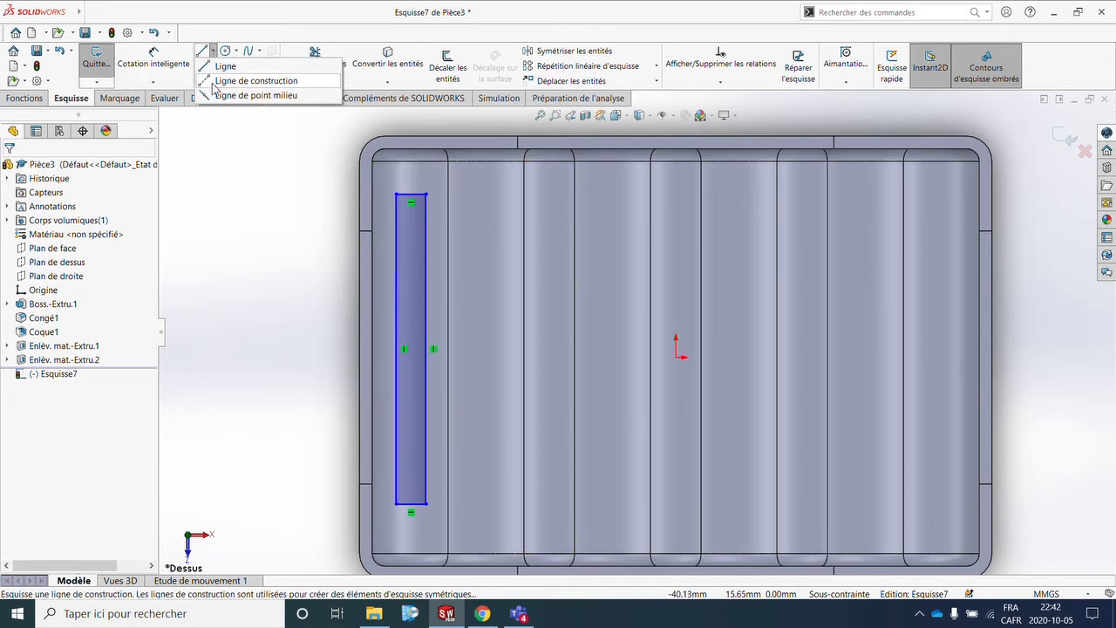
{"action": "left_click", "coordinate": [253, 78]}
{"action": "left_click", "coordinate": [678, 356]}
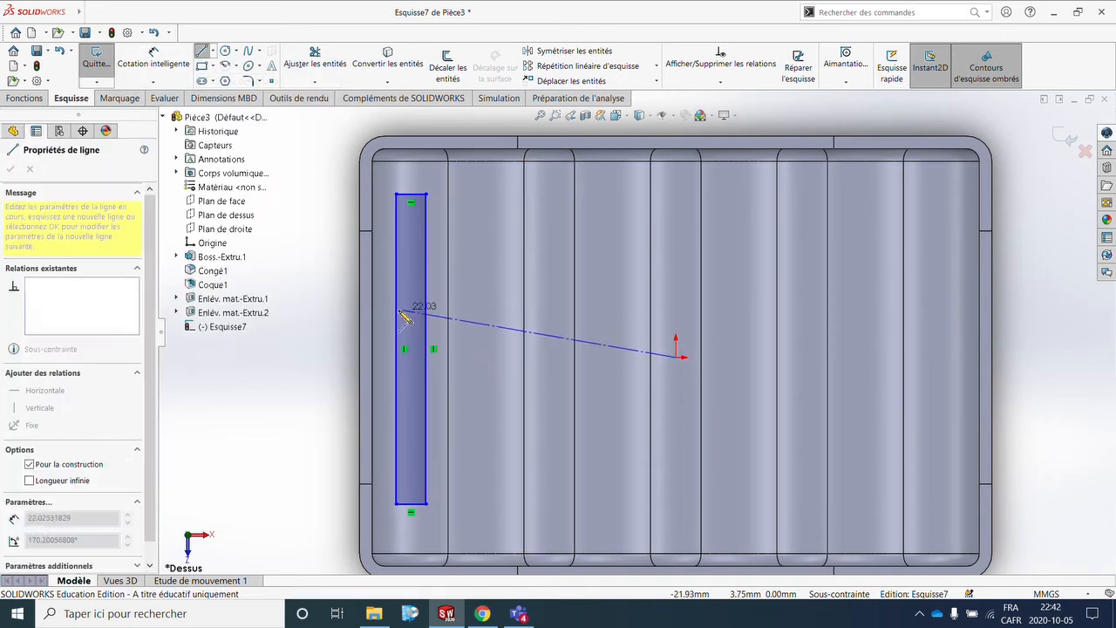
{"action": "left_click", "coordinate": [427, 350]}
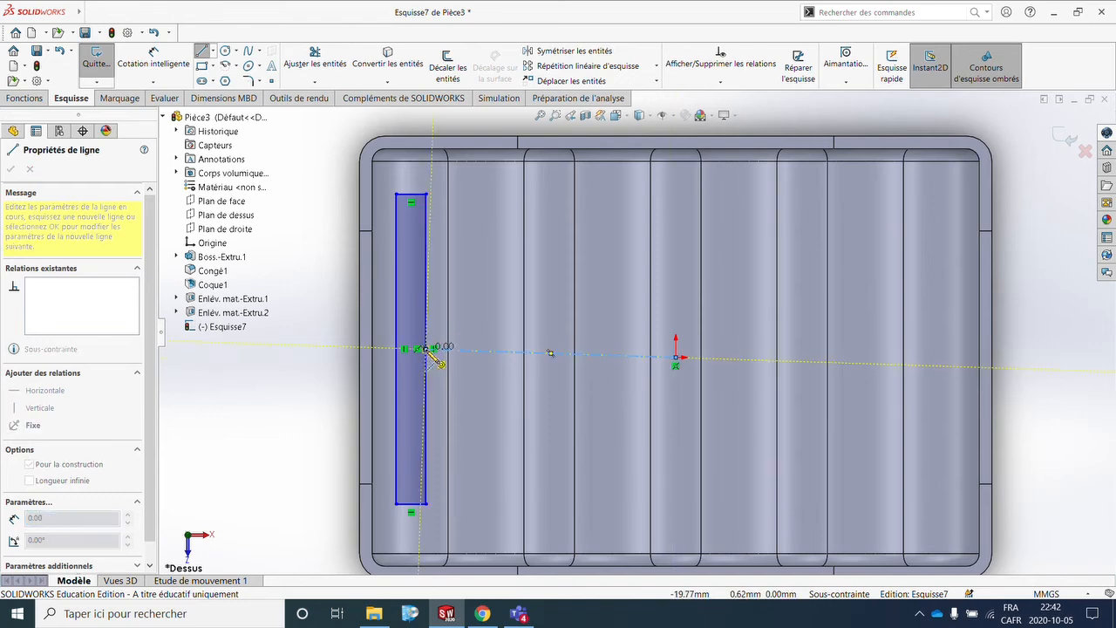
{"action": "key", "text": "Escape"}
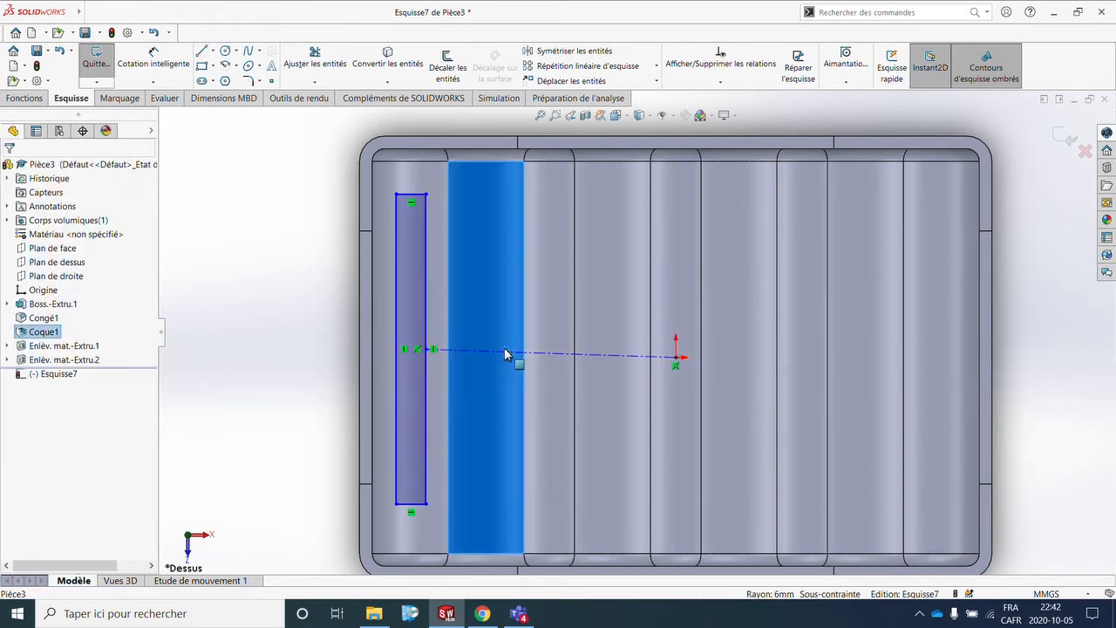
{"action": "left_click", "coordinate": [505, 352]}
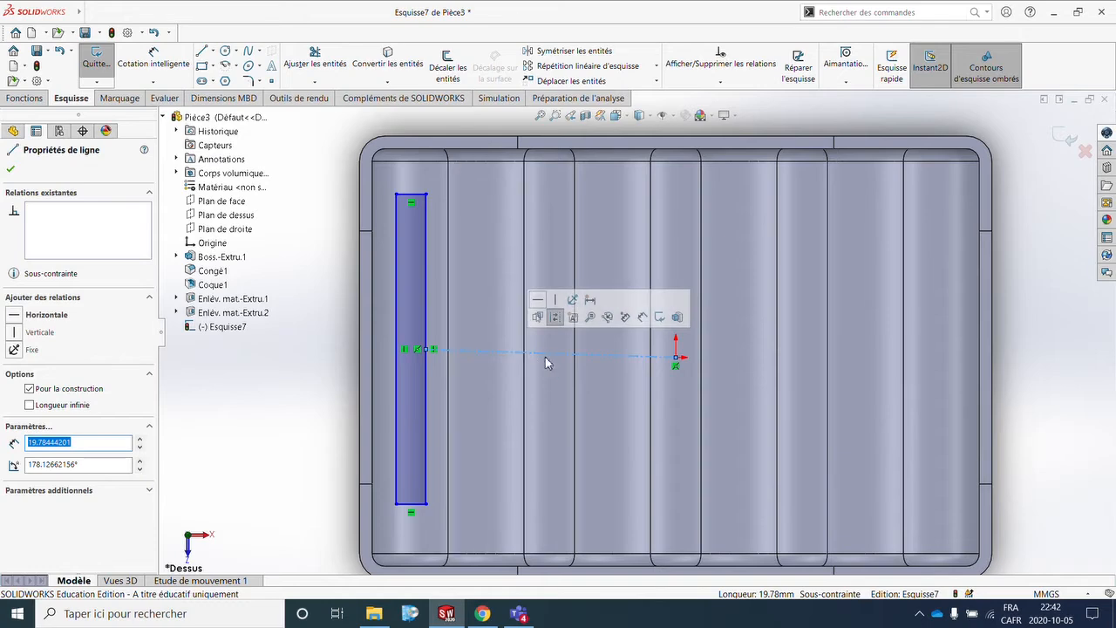
{"action": "left_click", "coordinate": [538, 300]}
{"action": "left_click", "coordinate": [305, 421]}
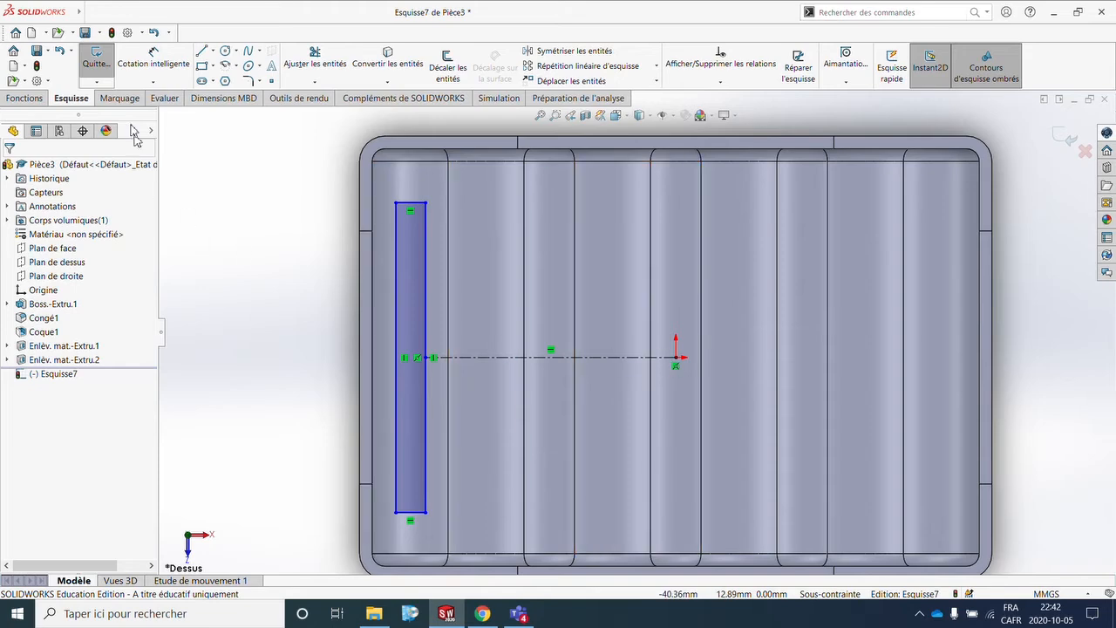
- Dimension the narrow rectangle as 25 mm long and 2 mm wide
{"action": "left_click", "coordinate": [148, 77]}
{"action": "left_click", "coordinate": [377, 295]}
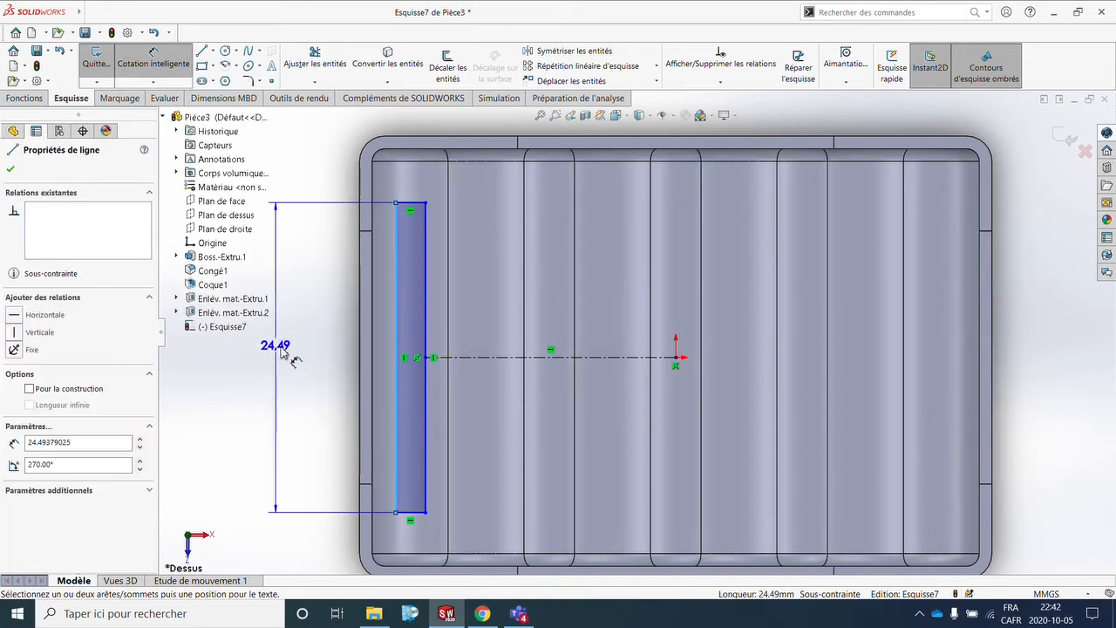
{"action": "left_click", "coordinate": [297, 353]}
{"action": "type", "text": "25"}
{"action": "key", "text": "Return"}
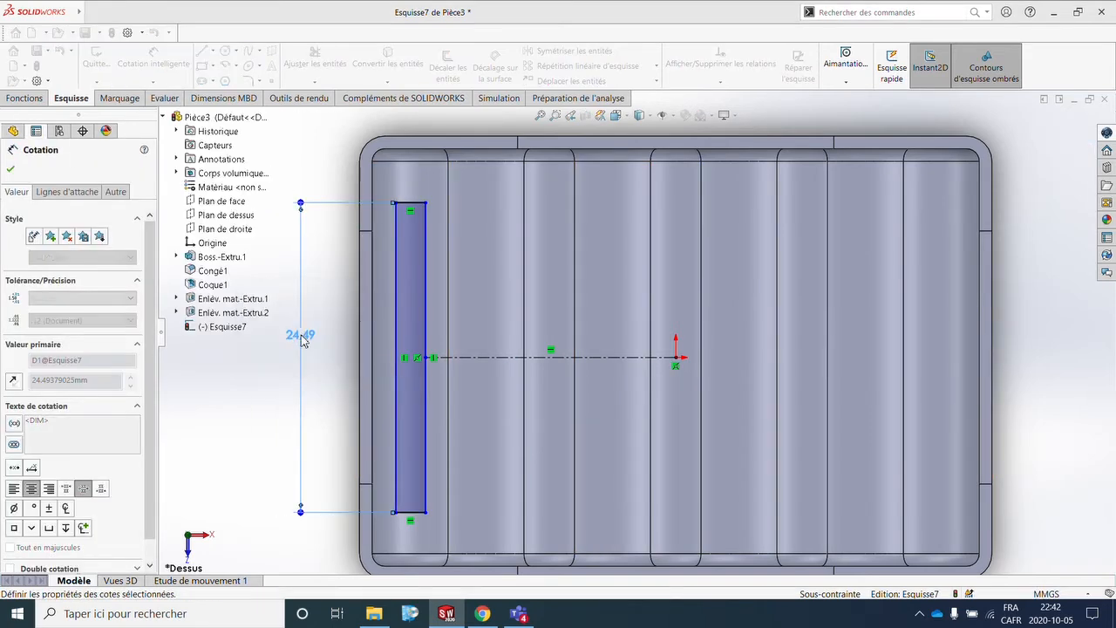
{"action": "left_click", "coordinate": [377, 190]}
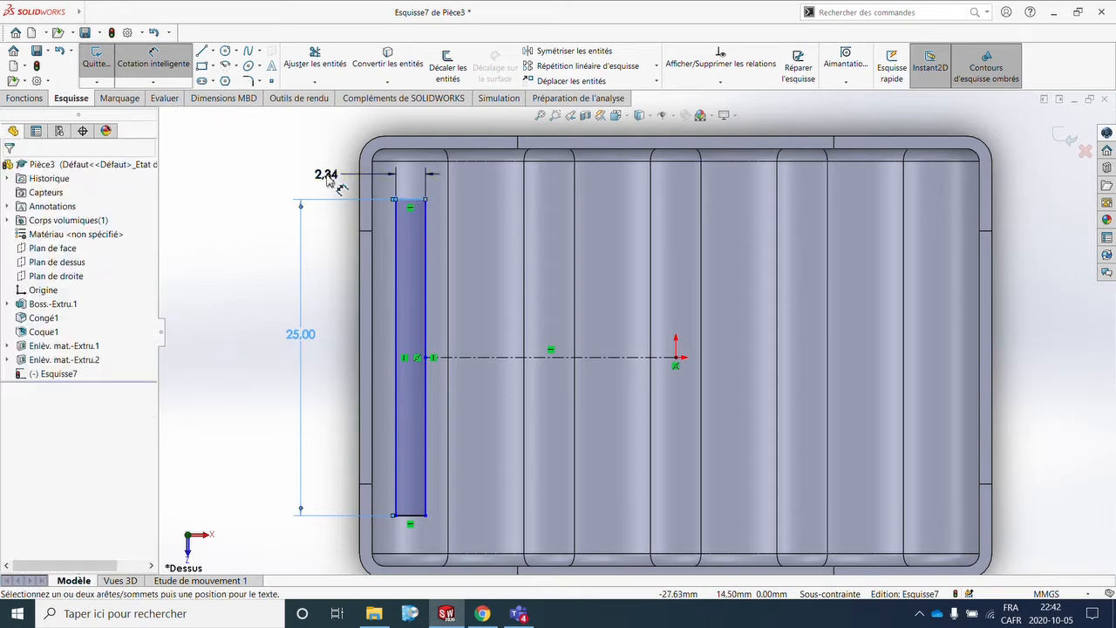
{"action": "left_click", "coordinate": [331, 175]}
{"action": "type", "text": "2"}
{"action": "key", "text": "Return"}
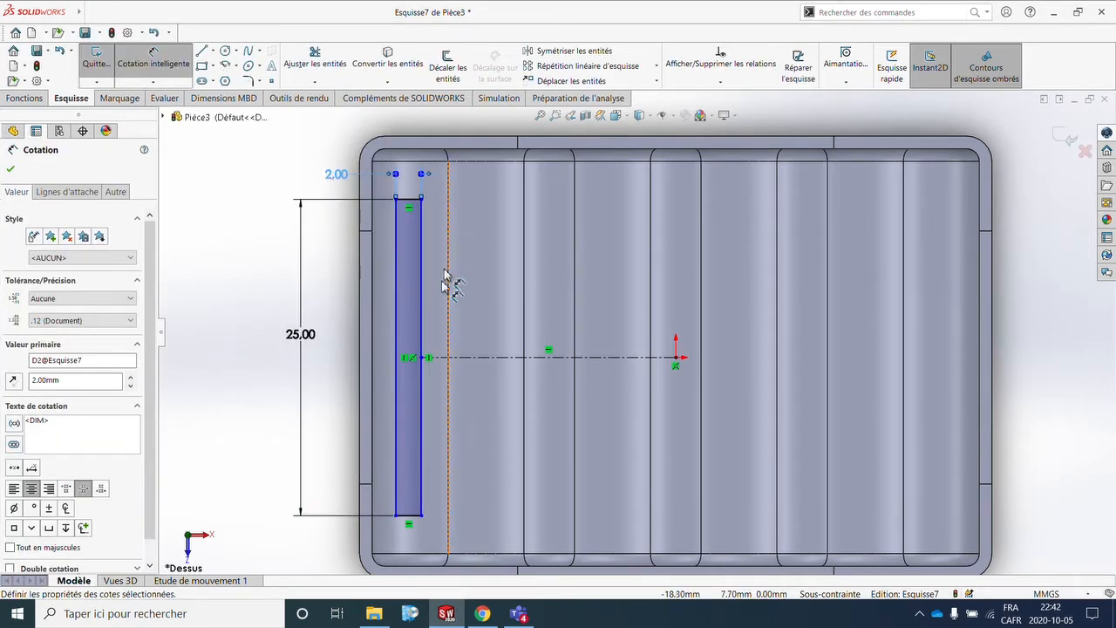
{"action": "key", "text": "Escape"}
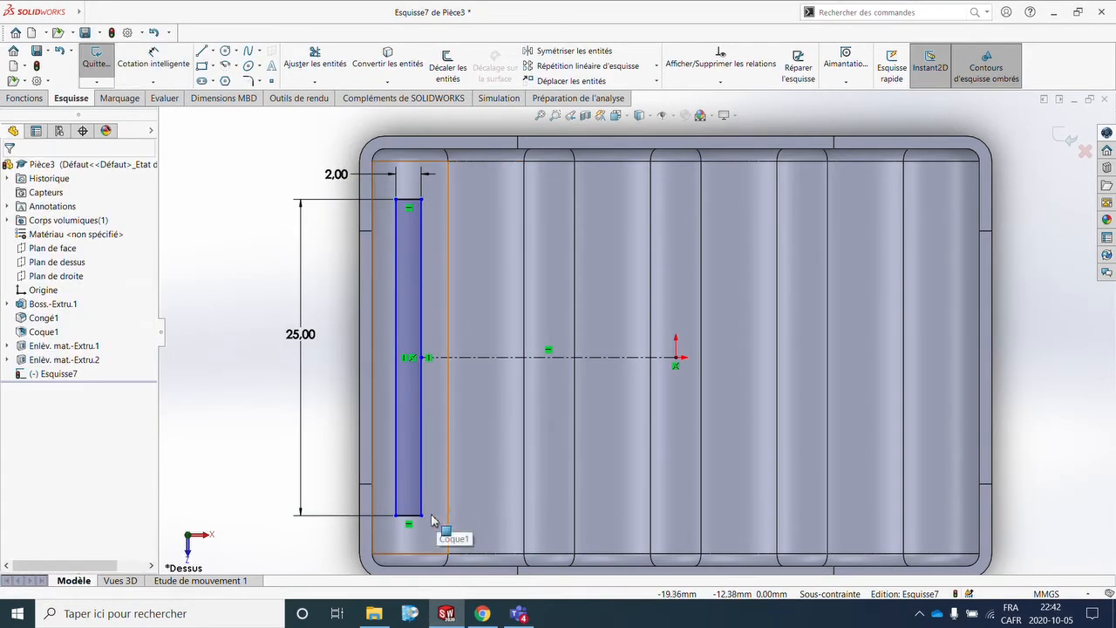
- Dimension the narrow rectangle's outer long side 3.5 mm from the outer edge of the nearby short wall and close the sketch
{"action": "mouse_move", "coordinate": [423, 515]}
{"action": "left_mouse_down"}
{"action": "mouse_move", "coordinate": [478, 513]}
{"action": "mouse_move", "coordinate": [399, 516]}
{"action": "mouse_move", "coordinate": [533, 512]}
{"action": "mouse_move", "coordinate": [425, 514]}
{"action": "left_mouse_up"}
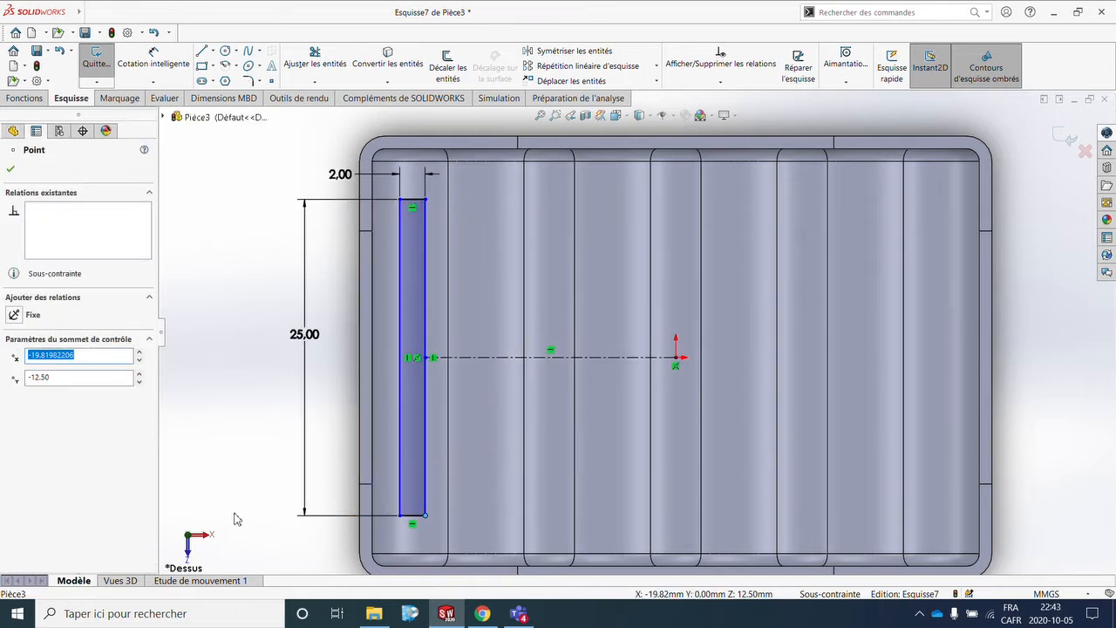
{"action": "left_click", "coordinate": [264, 417]}
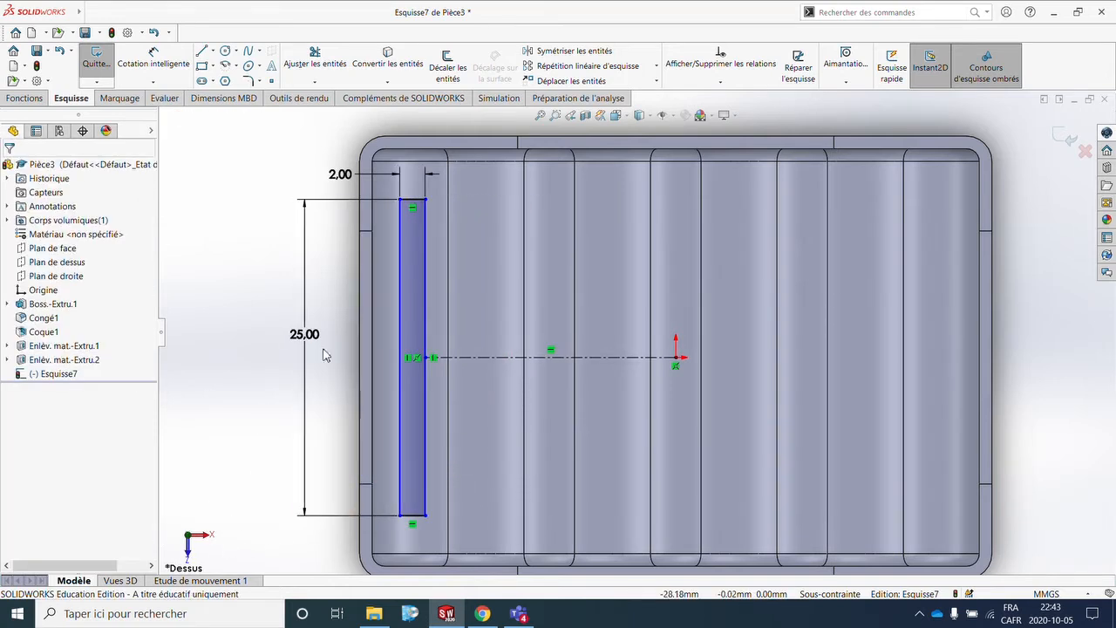
{"action": "left_click", "coordinate": [153, 56]}
{"action": "left_click", "coordinate": [361, 215]}
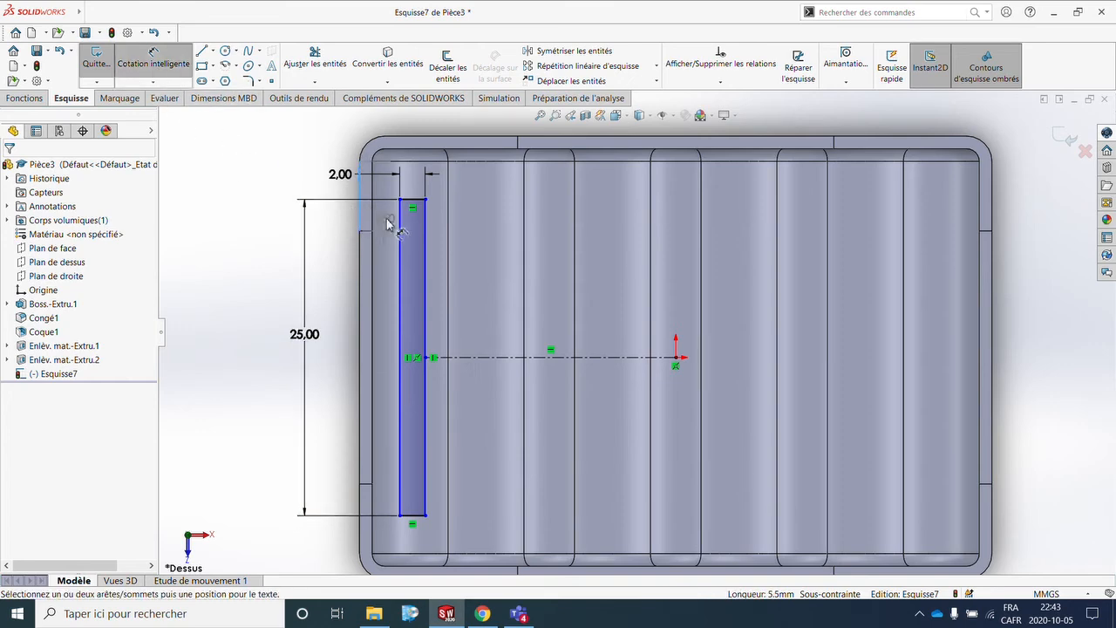
{"action": "left_click", "coordinate": [397, 219]}
{"action": "scroll", "coordinate": [393, 211], "scroll_direction": "up", "scroll_amount": 2}
{"action": "left_click", "coordinate": [375, 183]}
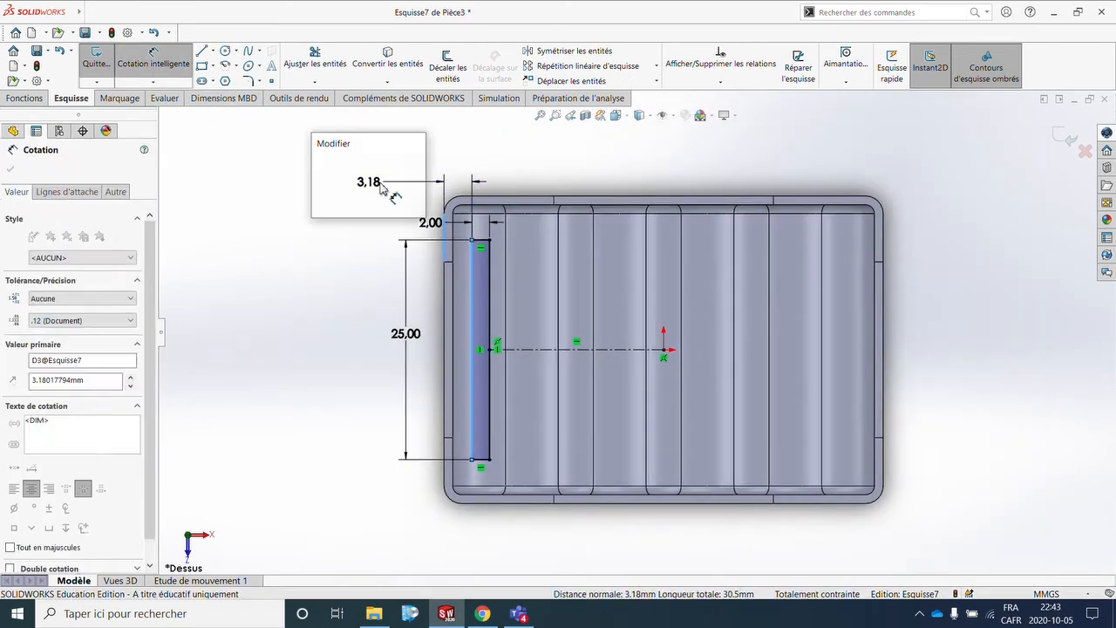
{"action": "type", "text": "3.5"}
{"action": "key", "text": "Return"}
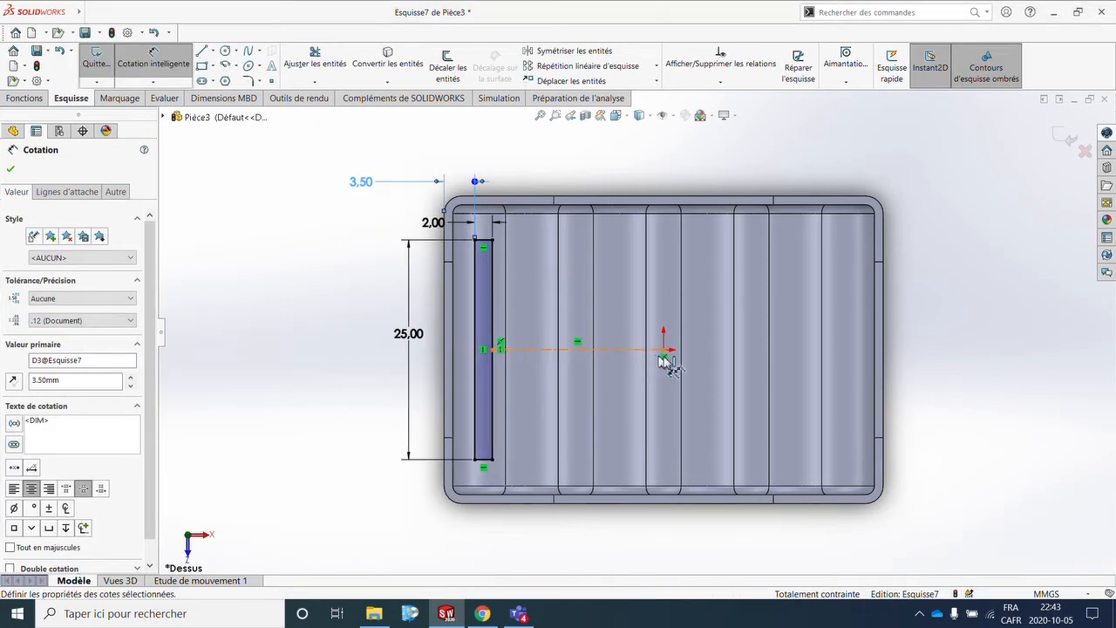
{"action": "key", "text": "Escape"}
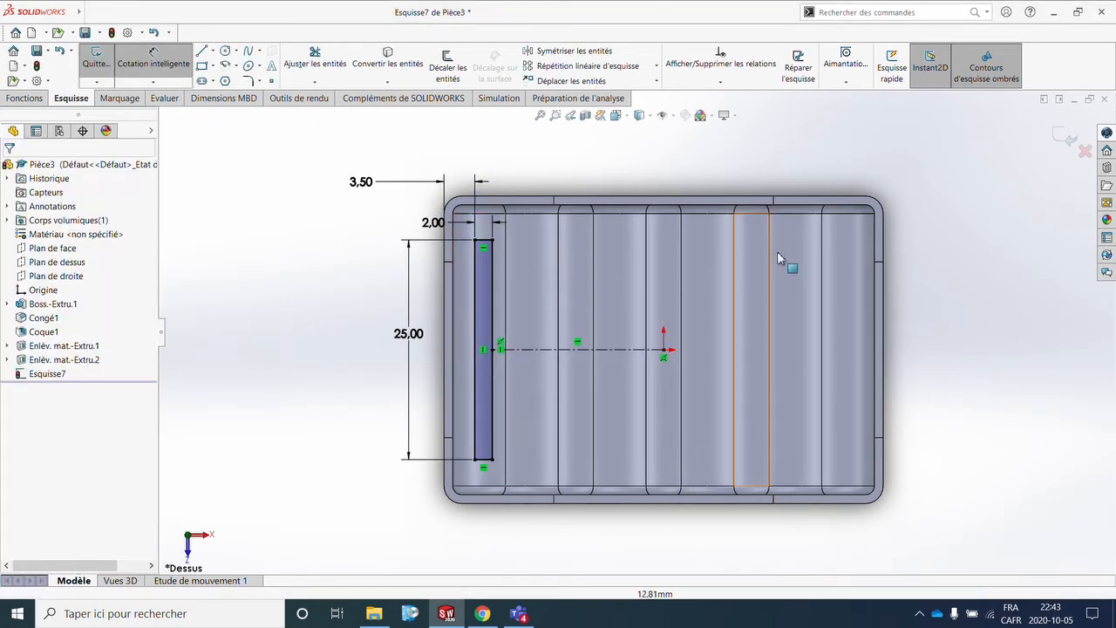
{"action": "left_click", "coordinate": [1064, 137]}
- Start an extruded cut from the narrow rectangle with the end condition A travers tout
{"action": "middle_click_drag", "start_coordinate": [829, 322], "coordinate": [757, 231]}
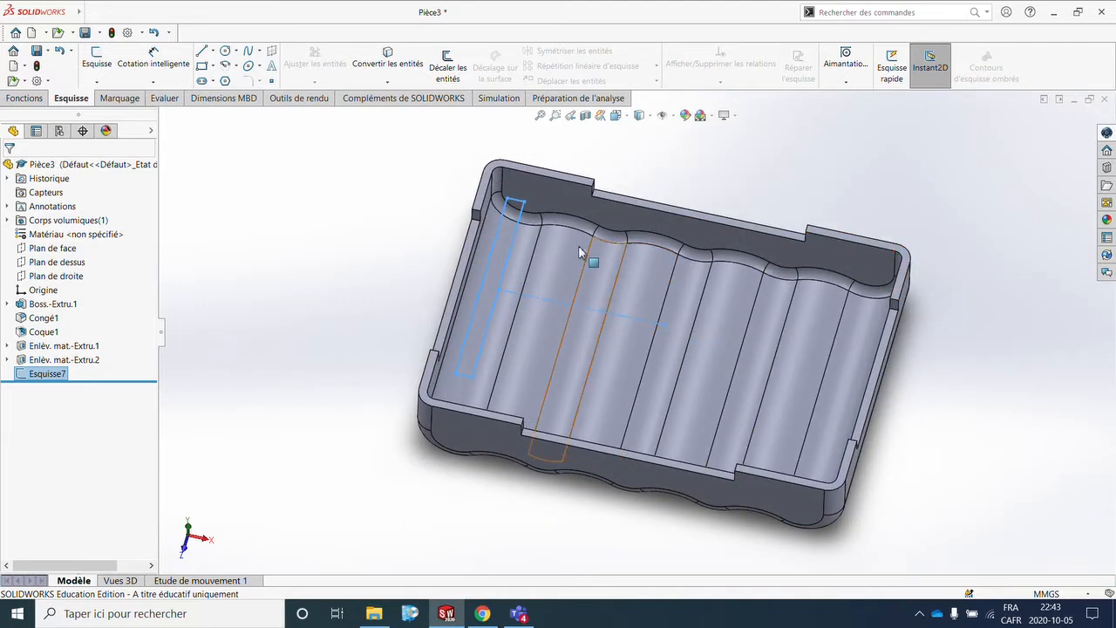
{"action": "left_click", "coordinate": [25, 98]}
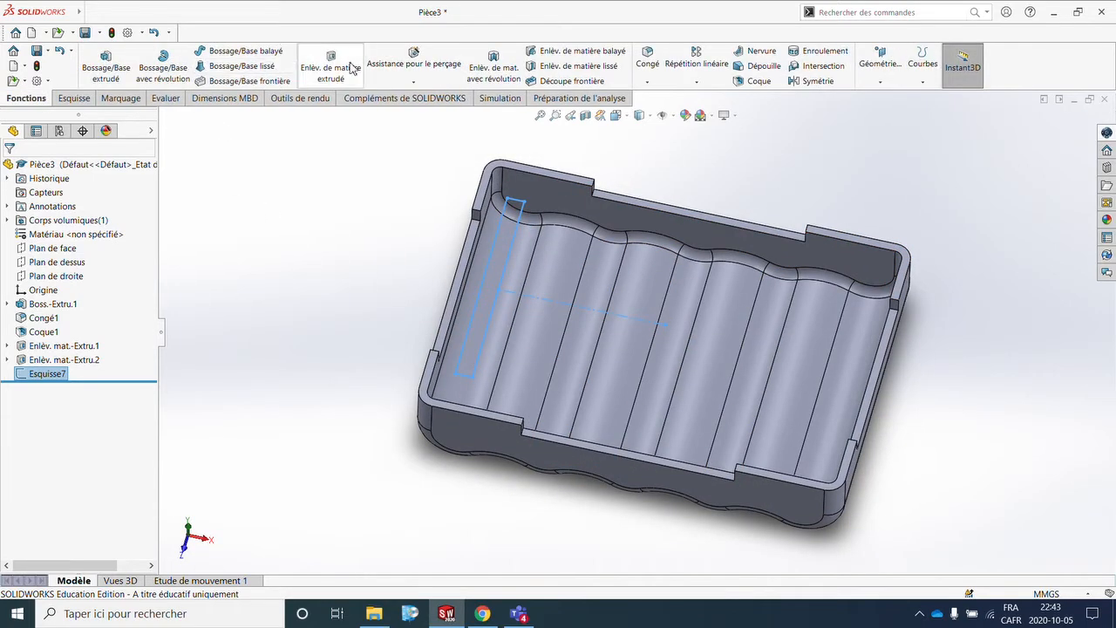
{"action": "left_click", "coordinate": [331, 63]}
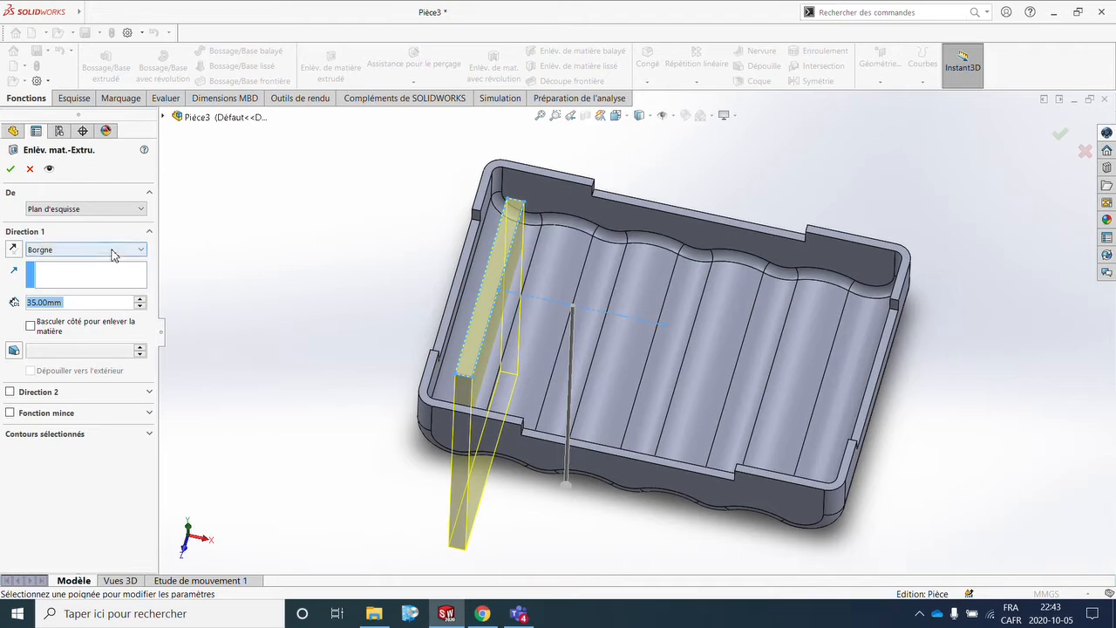
{"action": "left_click", "coordinate": [112, 250]}
{"action": "left_click", "coordinate": [61, 272]}
{"action": "middle_click_drag", "start_coordinate": [282, 356], "coordinate": [267, 291]}
- Try the end condition Jusqu'à la prochaine surface for the slot cut and inspect its preview from below
{"action": "left_click", "coordinate": [128, 252]}
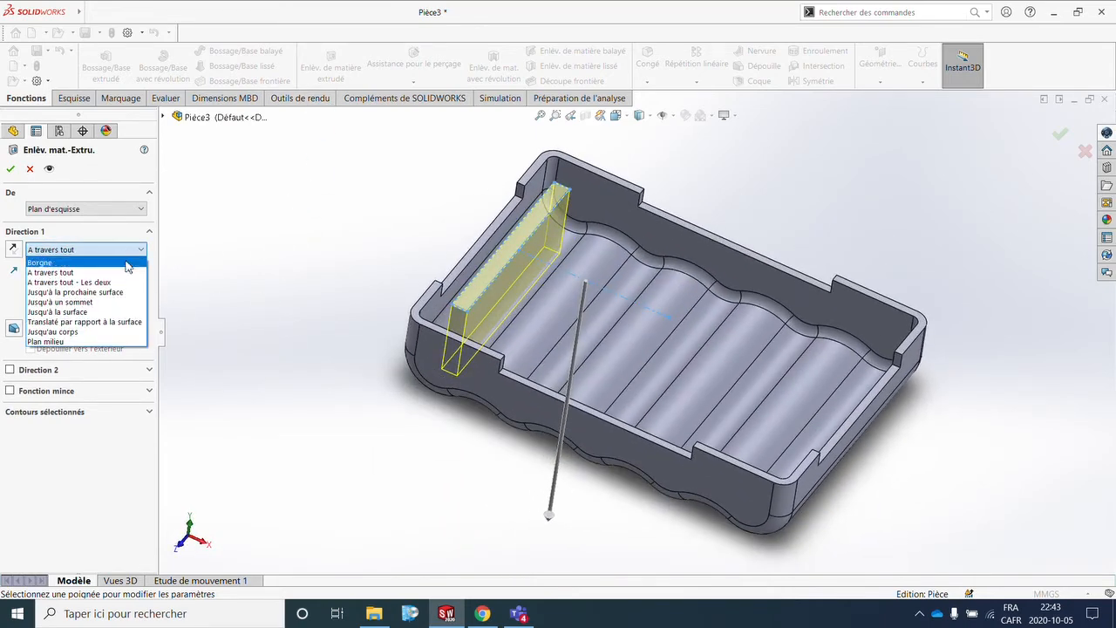
{"action": "left_click", "coordinate": [129, 295]}
{"action": "middle_click_drag", "start_coordinate": [351, 380], "coordinate": [423, 167]}
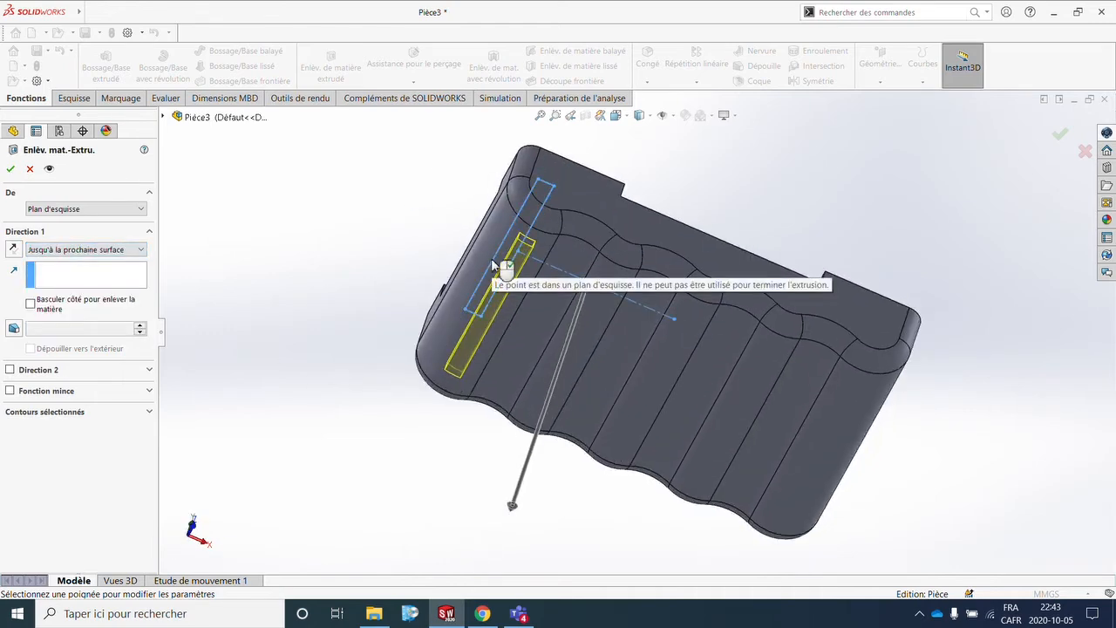
- Set the slot cut's end condition to A travers tout and complete the cut through the wavy bottom
{"action": "left_click", "coordinate": [139, 250]}
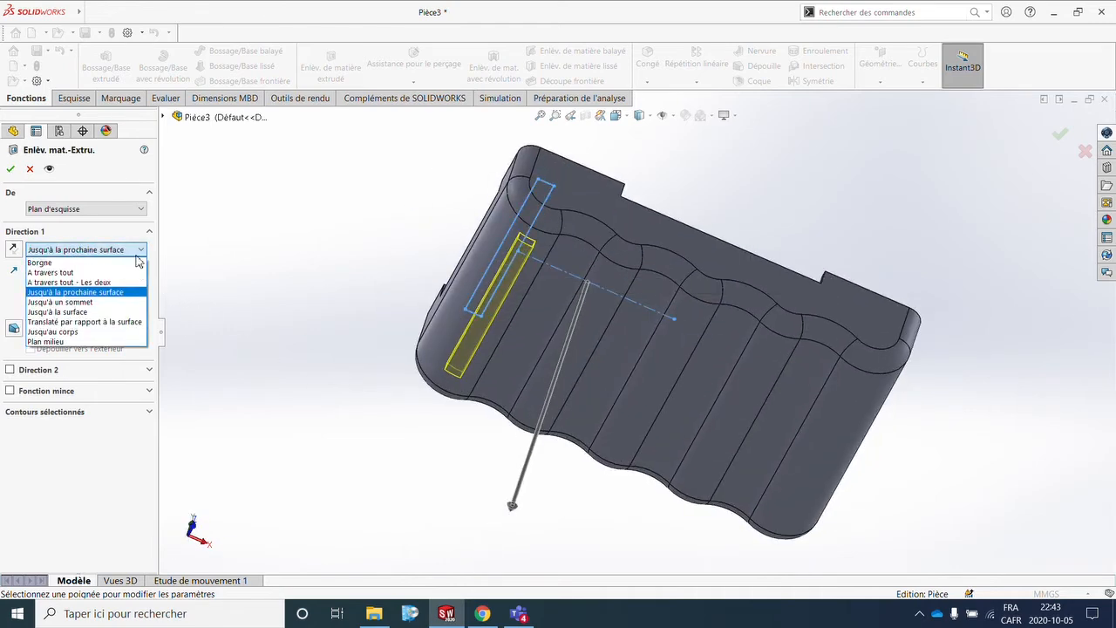
{"action": "left_click", "coordinate": [131, 272]}
{"action": "middle_click_drag", "start_coordinate": [762, 212], "coordinate": [671, 349]}
{"action": "left_click", "coordinate": [11, 168]}
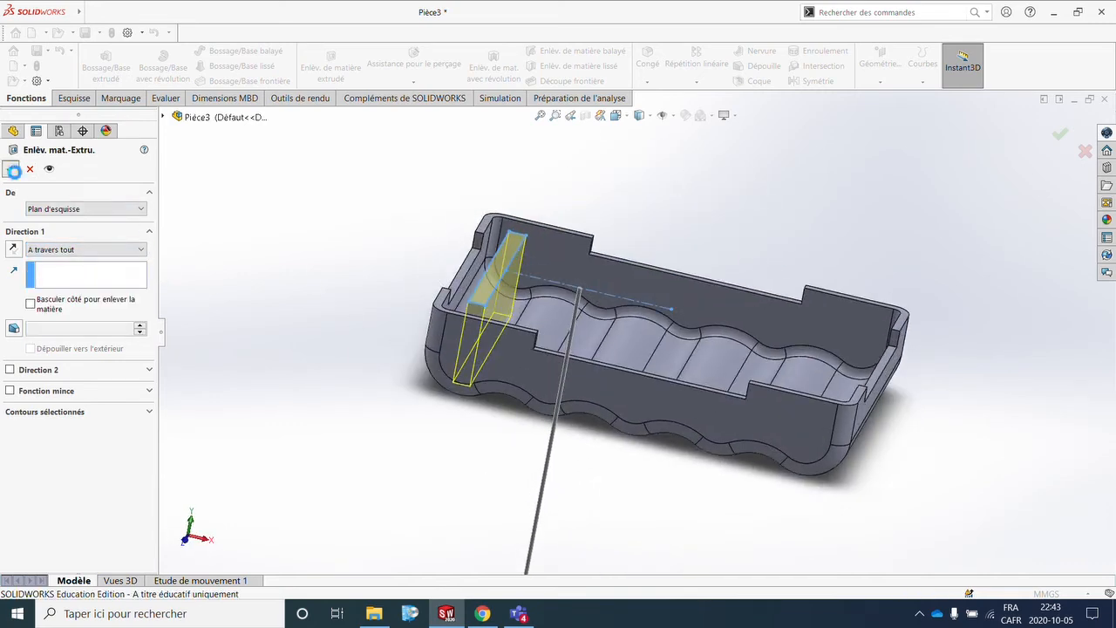
{"action": "middle_click_drag", "start_coordinate": [618, 269], "coordinate": [565, 347]}
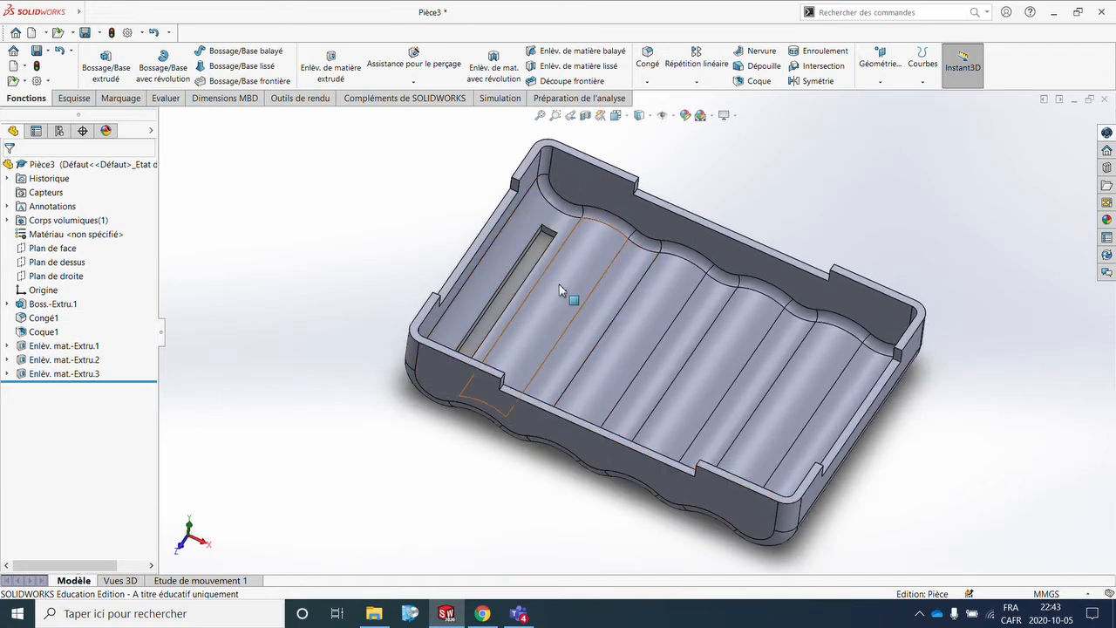
- Start a linear pattern along the straight notch edge of a long wall with a spacing of 10.25 mm
{"action": "middle_click_drag", "start_coordinate": [701, 363], "coordinate": [718, 379]}
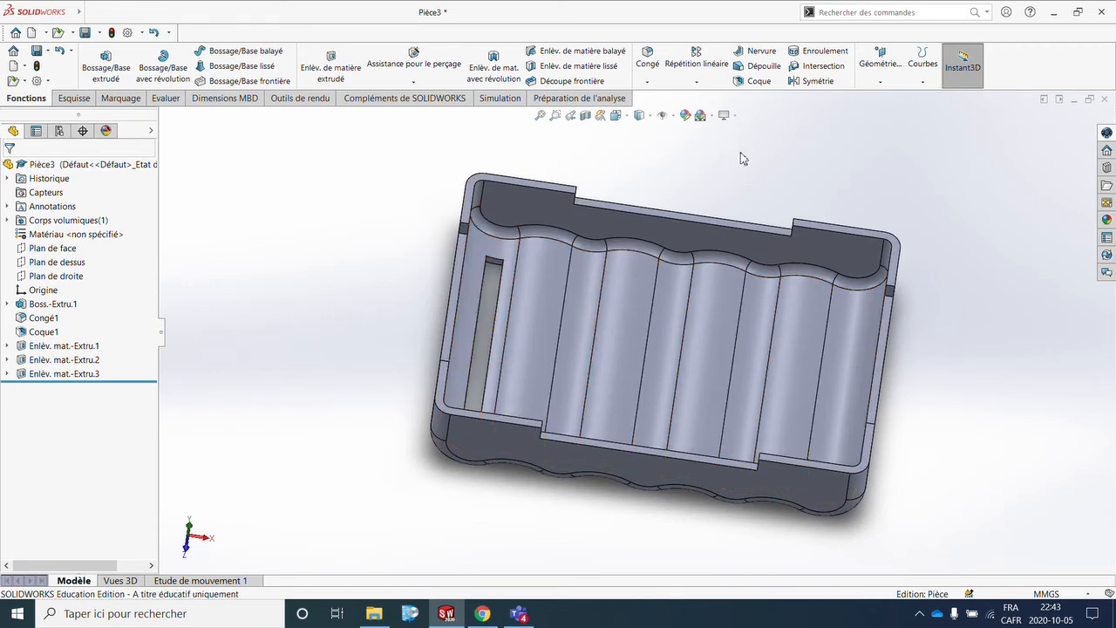
{"action": "left_click", "coordinate": [704, 63]}
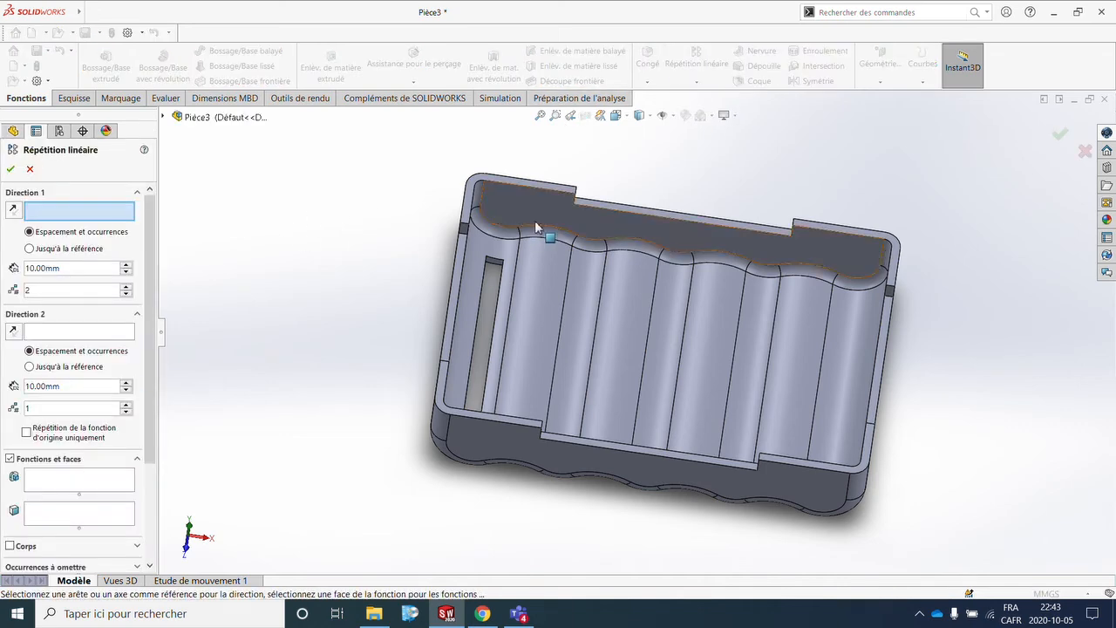
{"action": "left_click", "coordinate": [632, 212]}
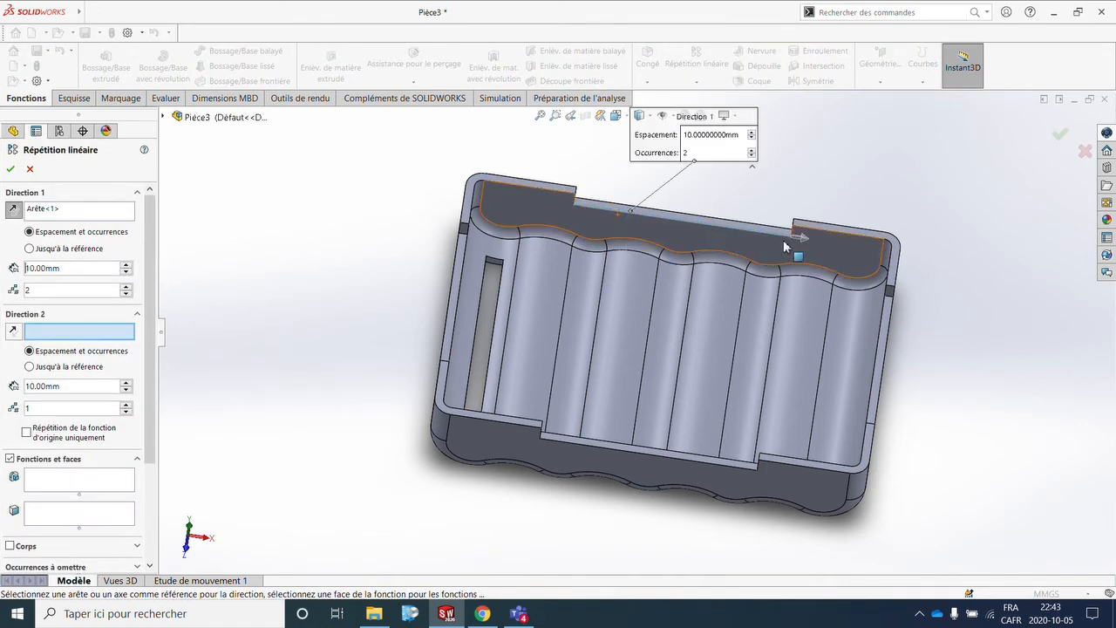
{"action": "middle_click_drag", "start_coordinate": [792, 244], "coordinate": [663, 262]}
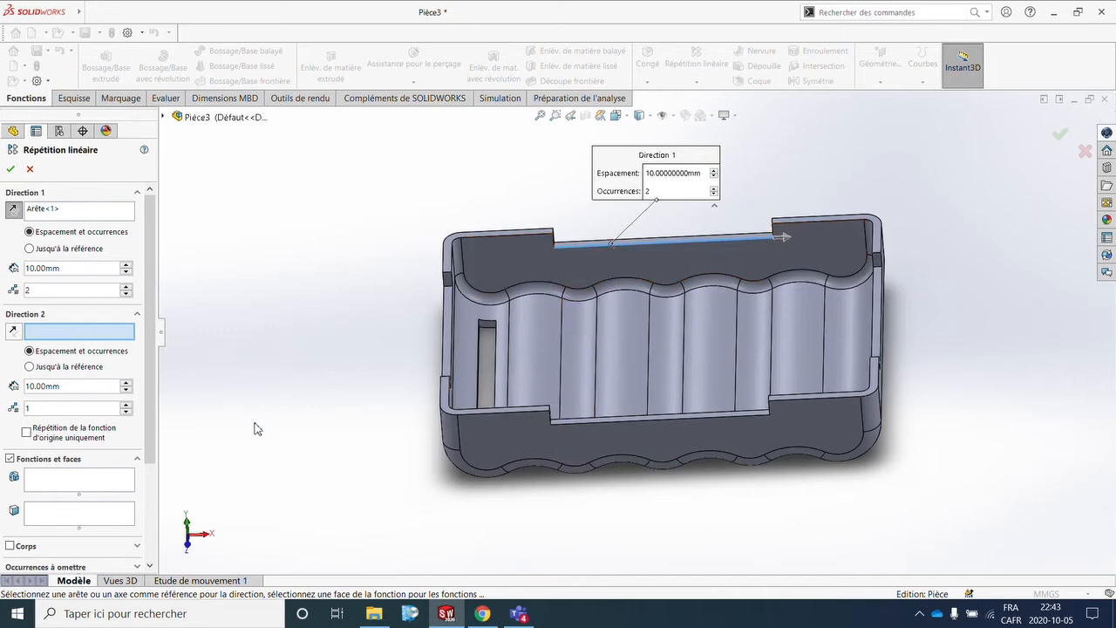
{"action": "middle_click_drag", "start_coordinate": [354, 407], "coordinate": [383, 350]}
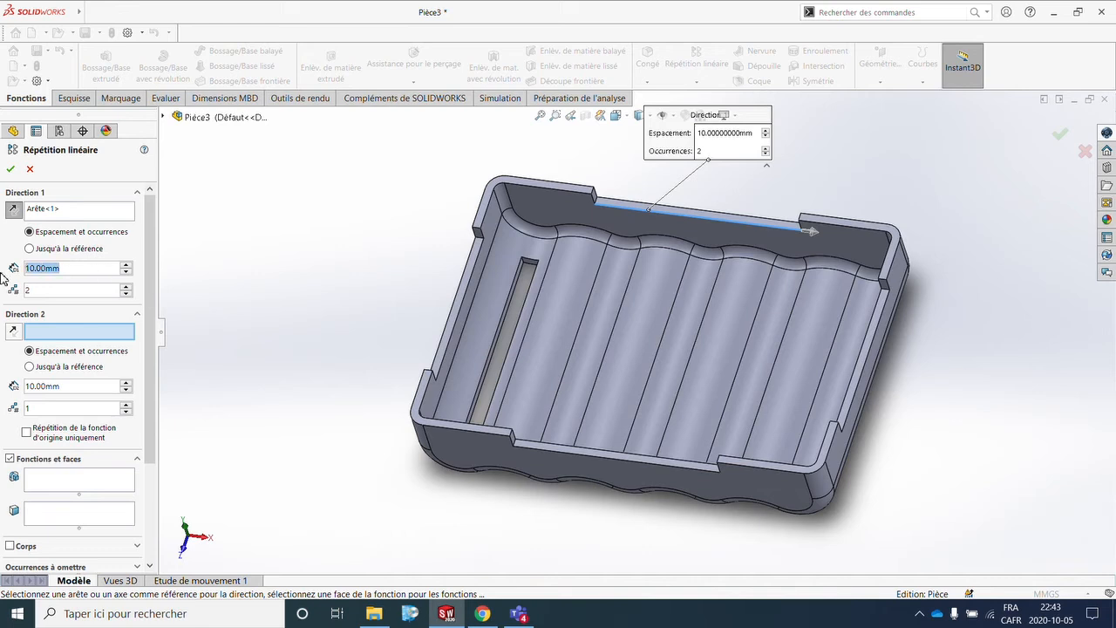
{"action": "type", "text": "10.25"}
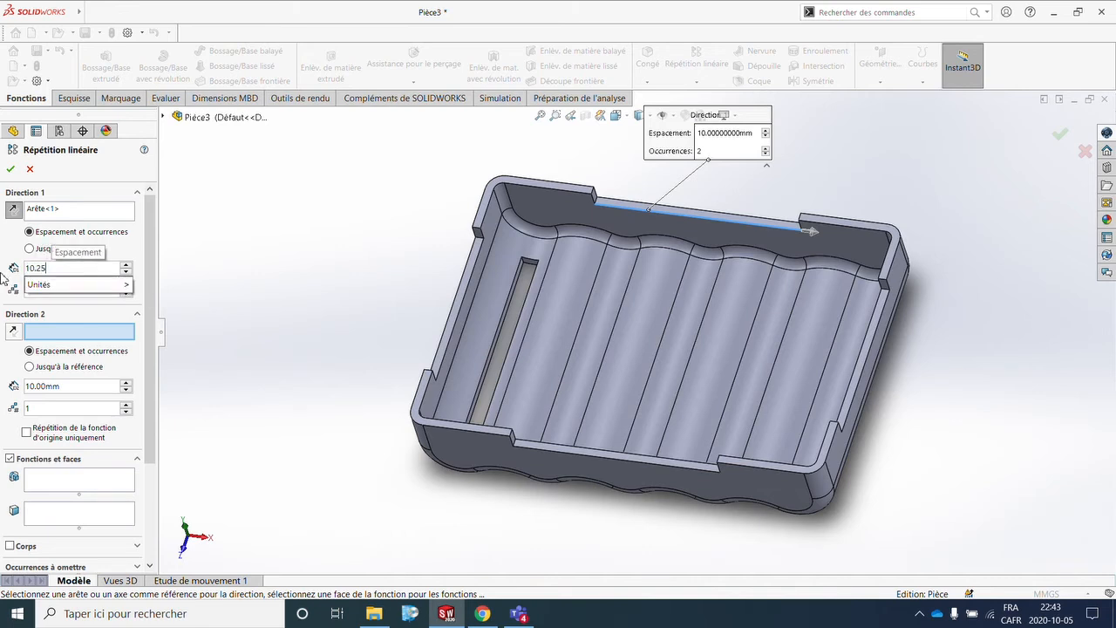
- Choose the slot cut Enlèv. mat.-Extru.3 as the feature to pattern and set 5 occurrences
{"action": "left_click", "coordinate": [51, 486]}
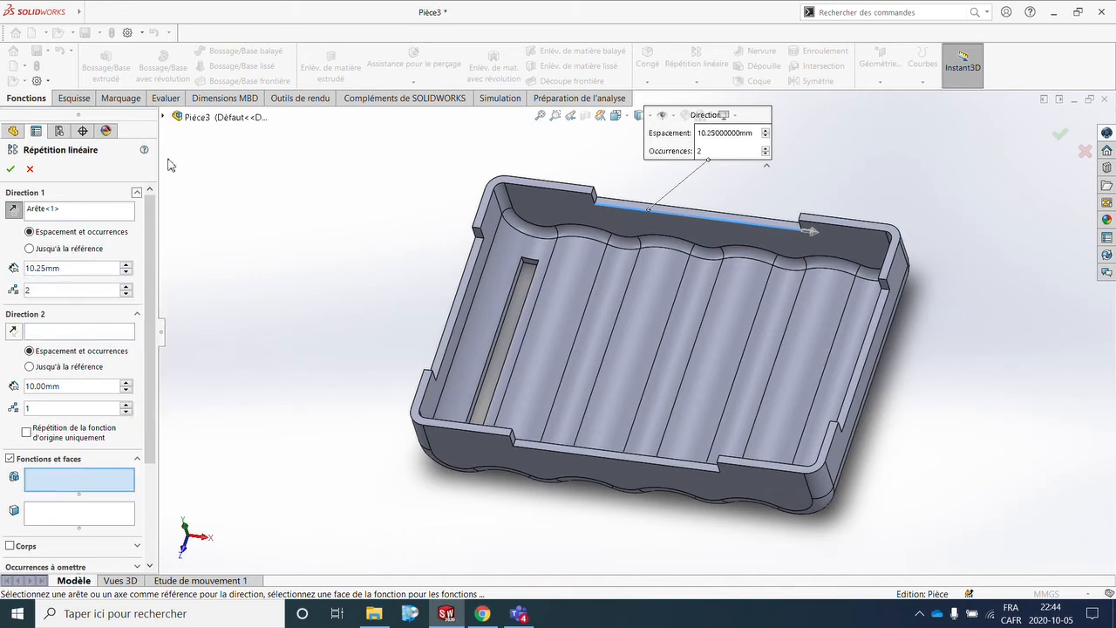
{"action": "left_click", "coordinate": [165, 116]}
{"action": "left_click", "coordinate": [218, 327]}
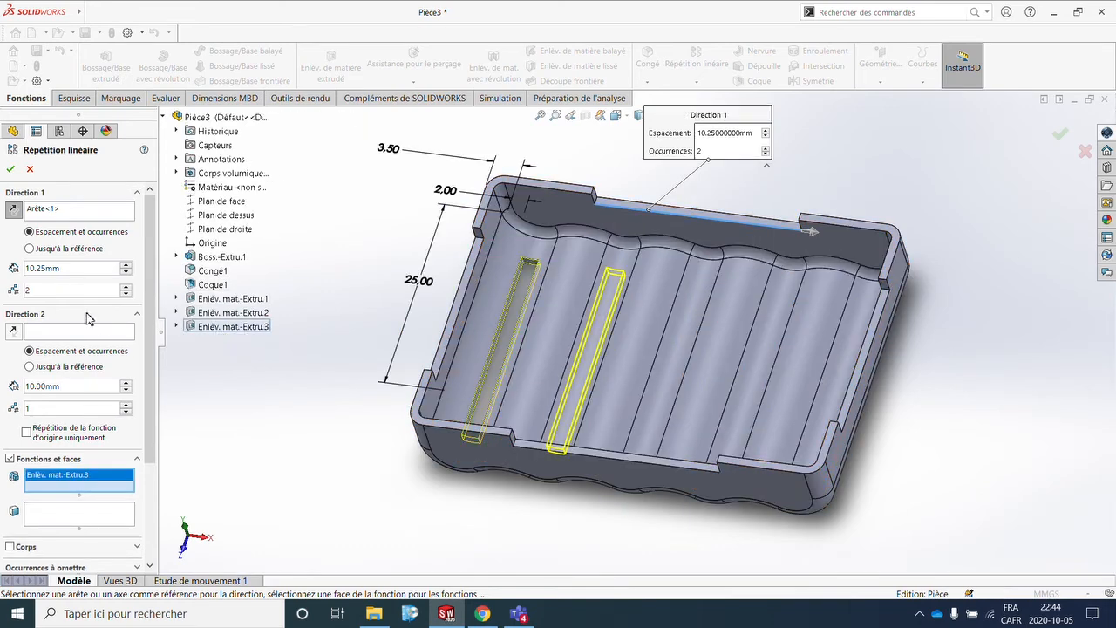
{"action": "left_click", "coordinate": [128, 288]}
{"action": "left_click", "coordinate": [127, 289]}
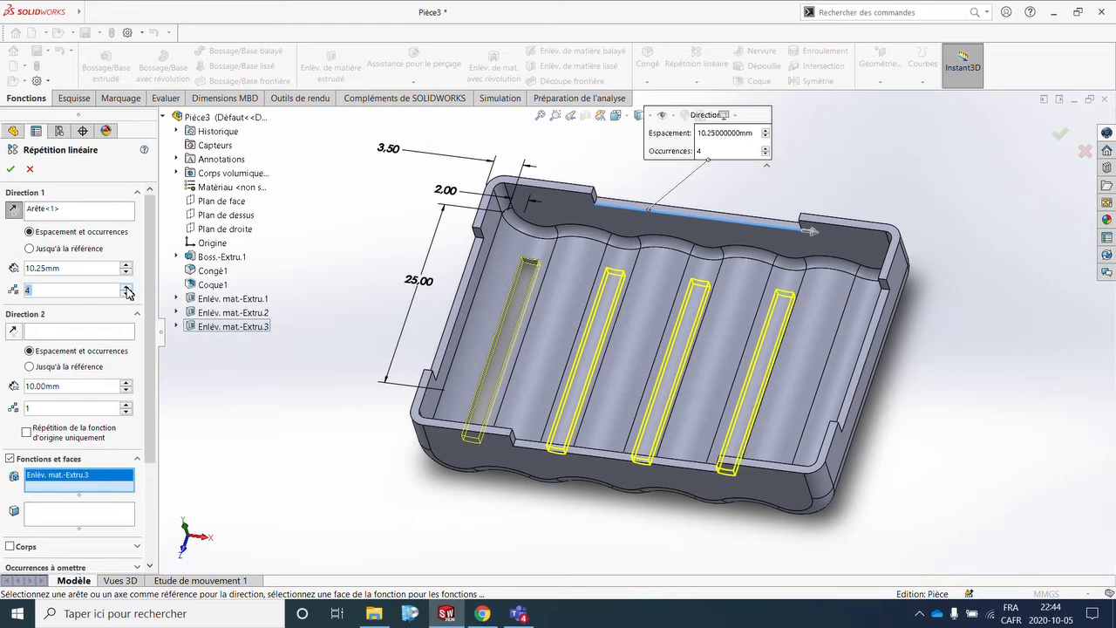
{"action": "left_click", "coordinate": [127, 289]}
{"action": "middle_click_drag", "start_coordinate": [543, 316], "coordinate": [558, 364]}
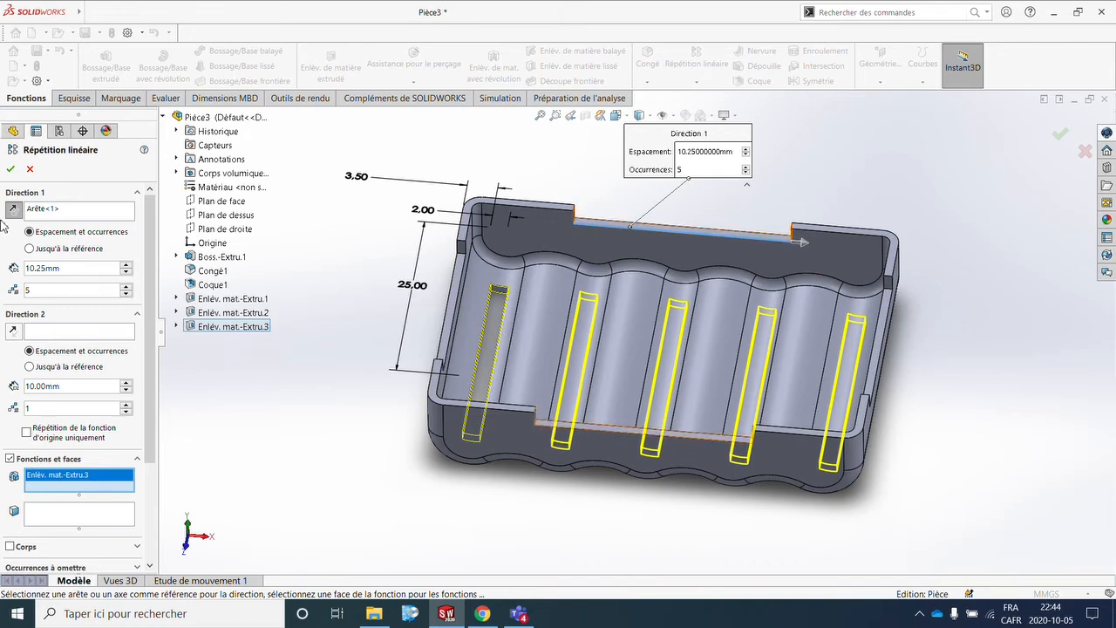
{"action": "left_click", "coordinate": [9, 169]}
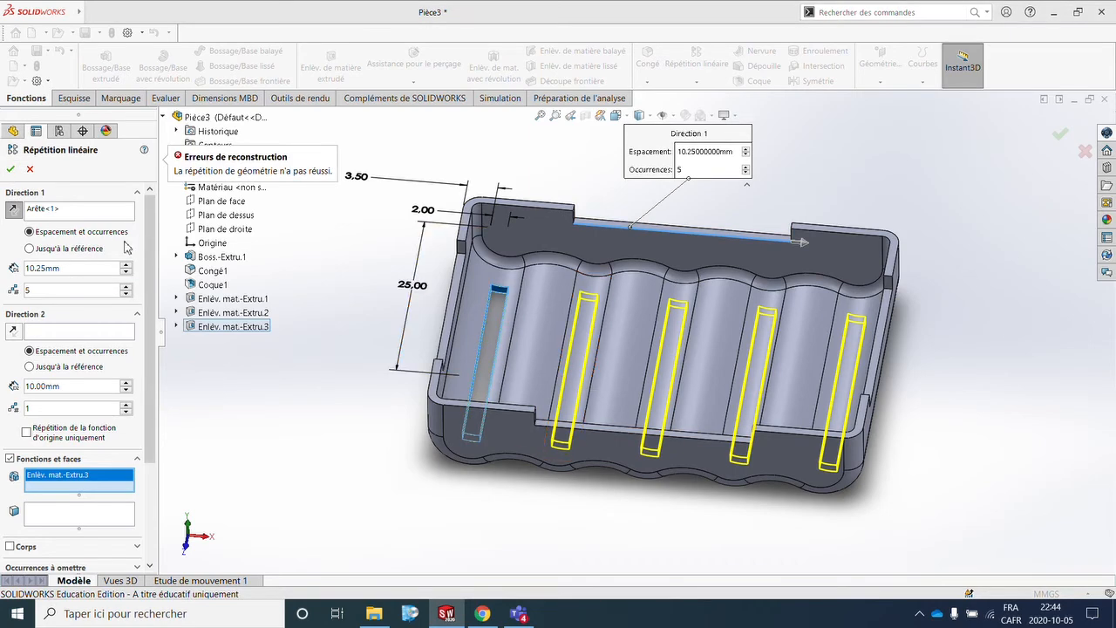
- Toggle the pattern's Répétition de géométrie option and complete the linear pattern of slots
{"action": "scroll", "coordinate": [96, 332], "scroll_direction": "down", "scroll_amount": 3}
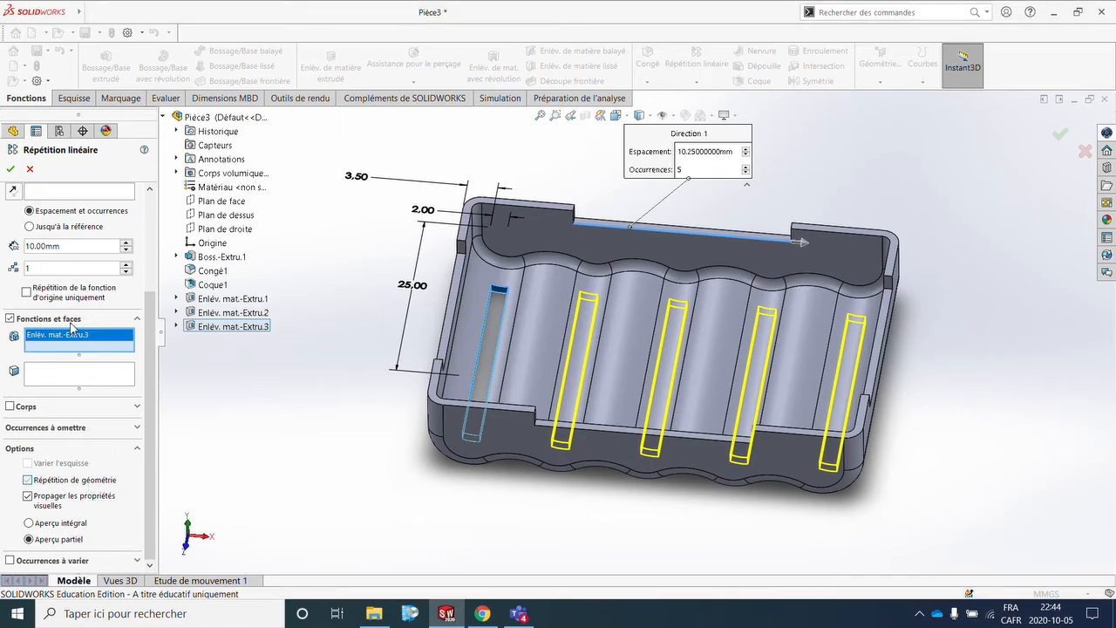
{"action": "left_click", "coordinate": [11, 171]}
{"action": "middle_click_drag", "start_coordinate": [261, 296], "coordinate": [699, 373]}
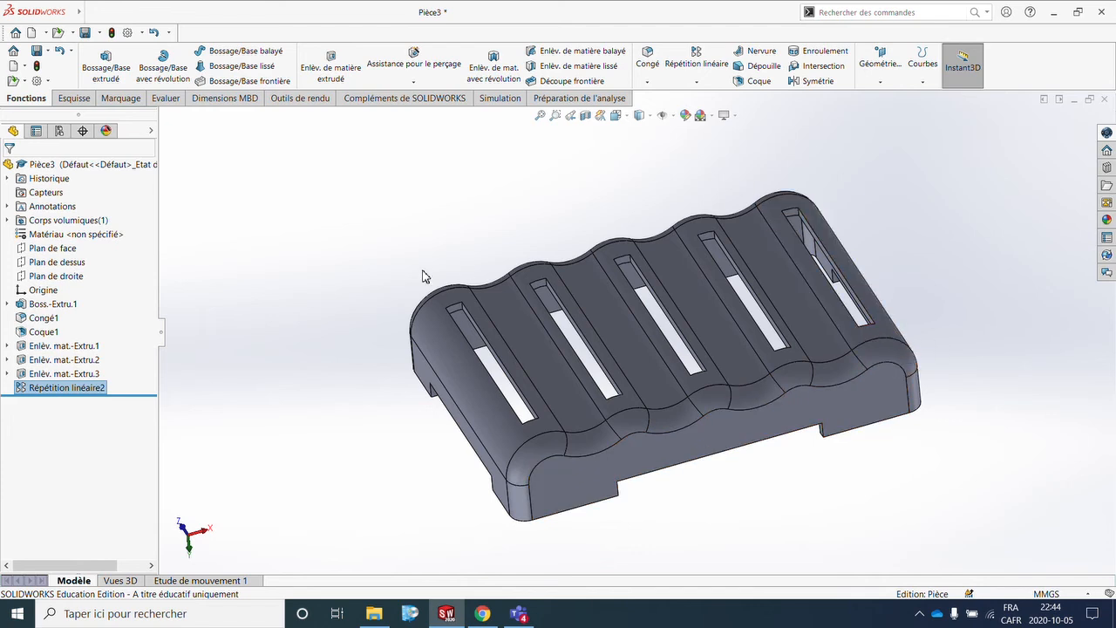
- Start a sketch on Plan de dessus and draw a circle of about 1.06 mm radius between a tray corner and the nearest slot's end
{"action": "left_click", "coordinate": [75, 99]}
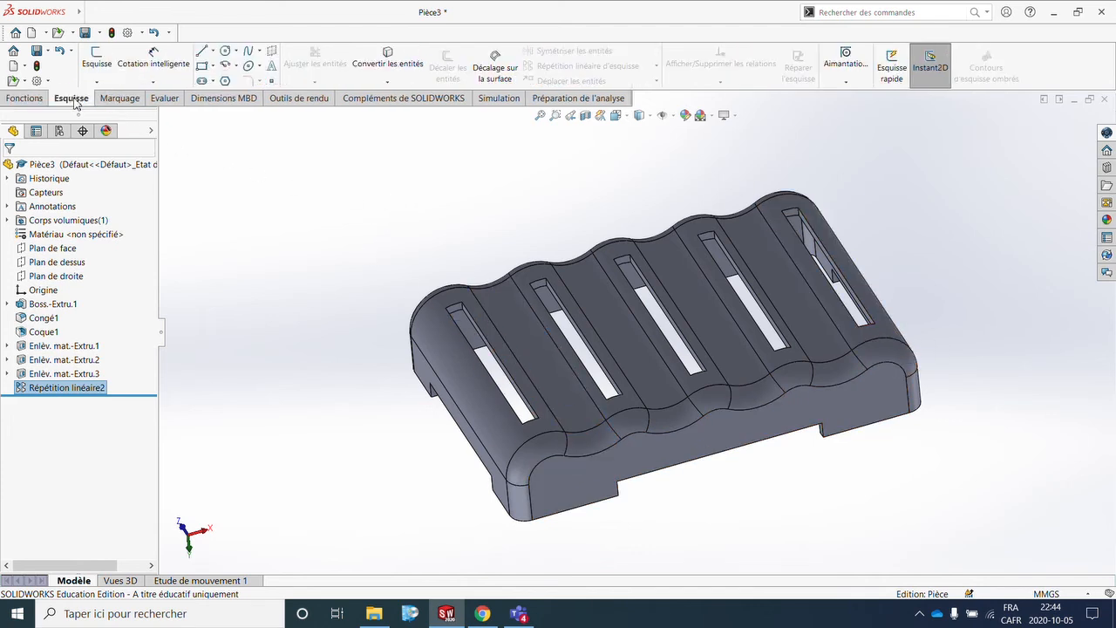
{"action": "left_click", "coordinate": [96, 57]}
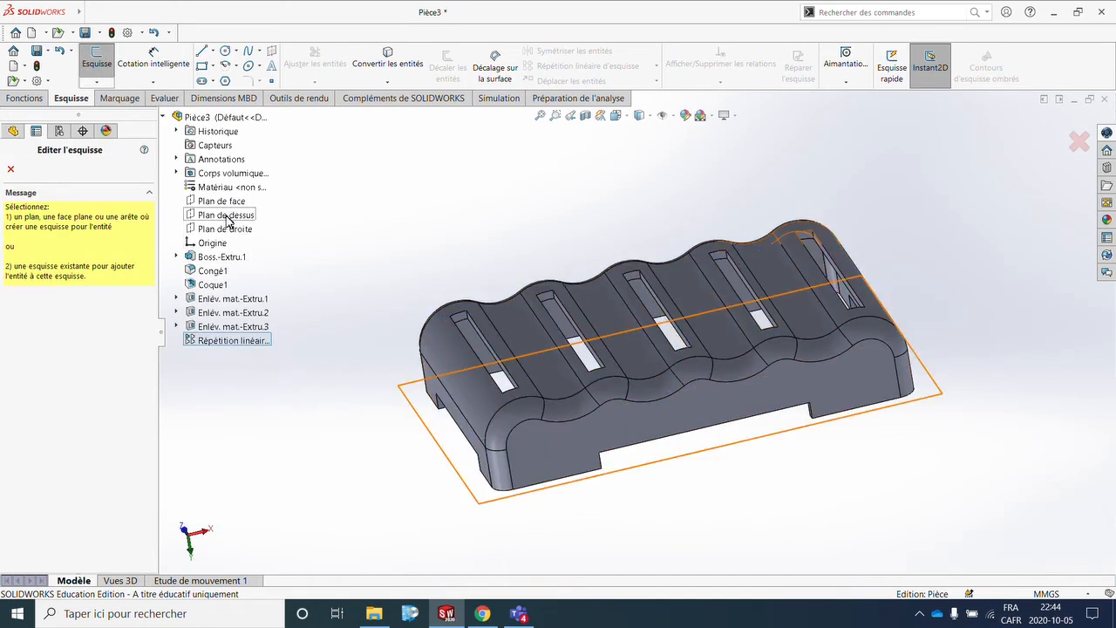
{"action": "left_click", "coordinate": [226, 215]}
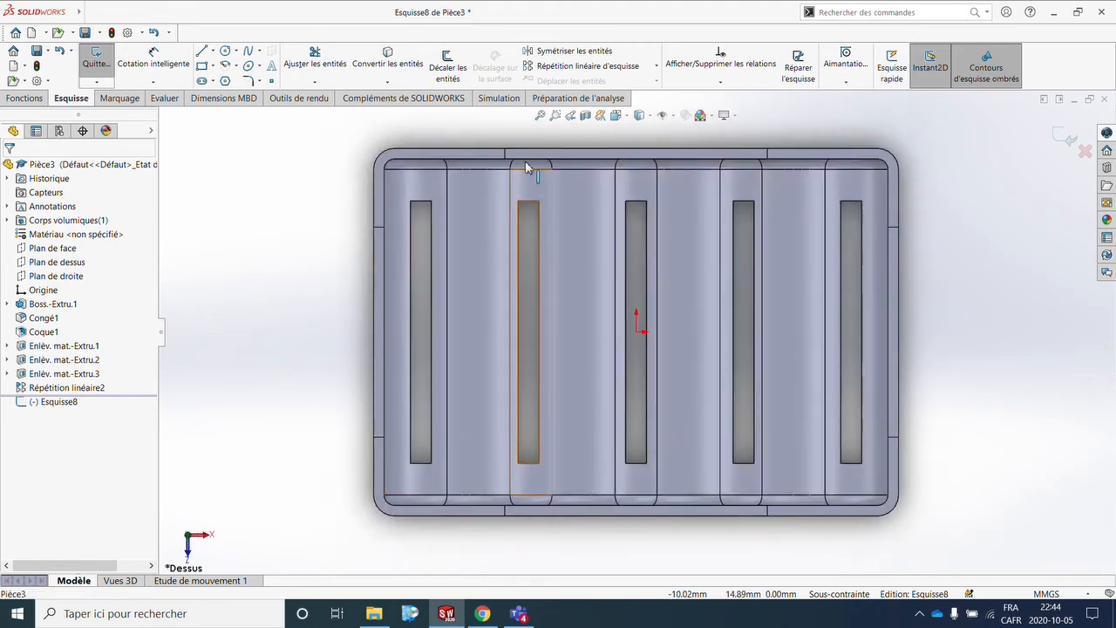
{"action": "scroll", "coordinate": [436, 179], "scroll_direction": "down", "scroll_amount": 2}
{"action": "scroll", "coordinate": [493, 220], "scroll_direction": "down", "scroll_amount": 2}
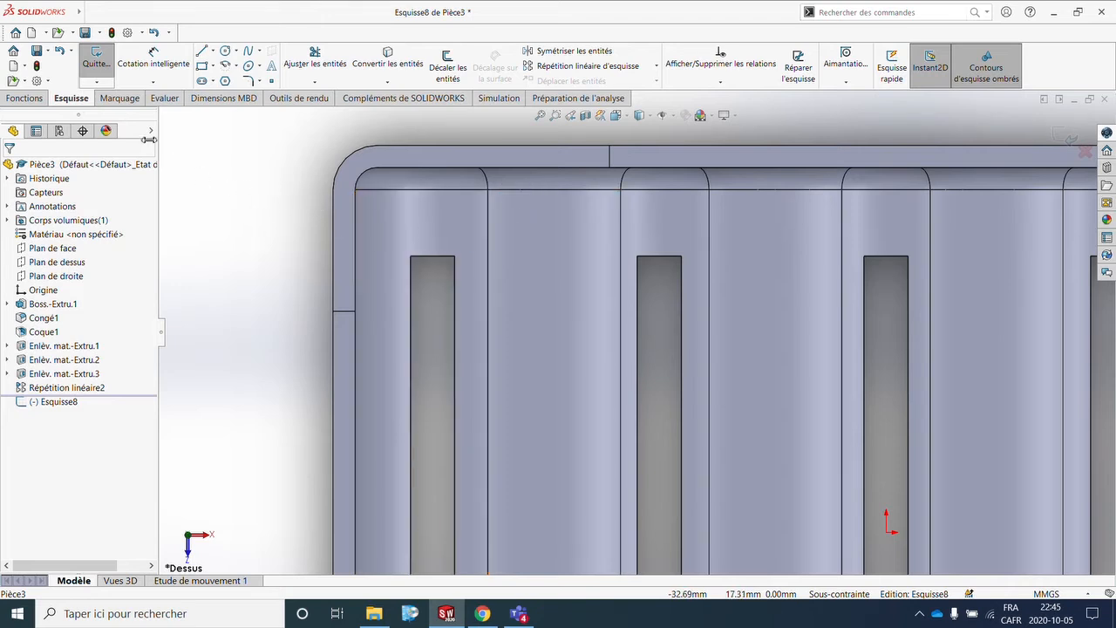
{"action": "left_click", "coordinate": [225, 51]}
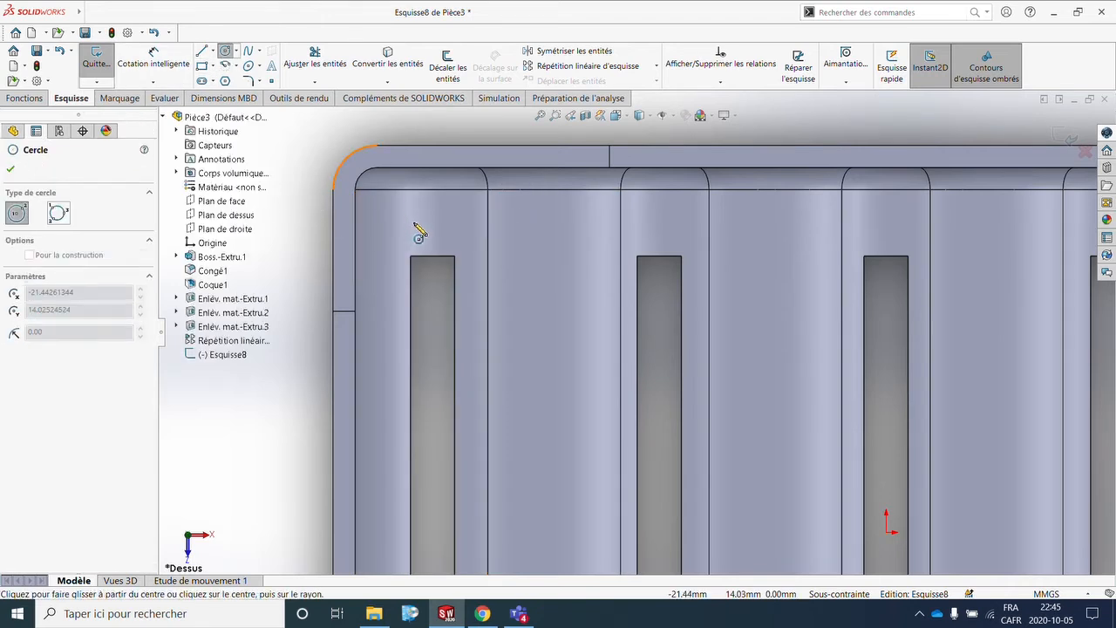
{"action": "left_click", "coordinate": [412, 222]}
{"action": "left_click", "coordinate": [436, 234]}
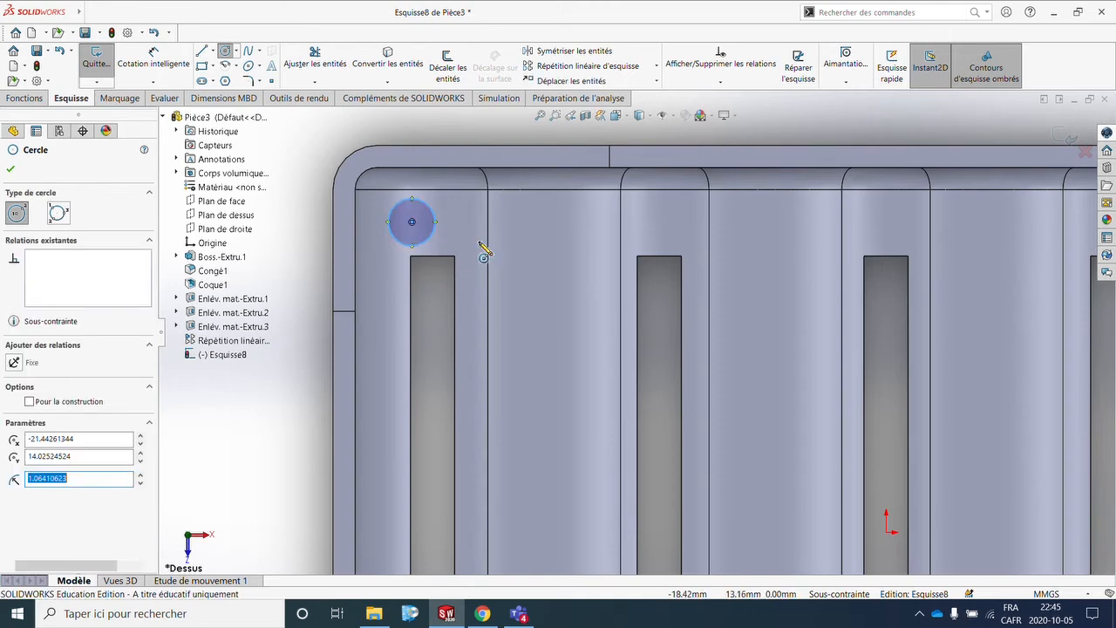
{"action": "key", "text": "Escape"}
- Dimension the corner circle's diameter as 1 mm
{"action": "left_click", "coordinate": [177, 70]}
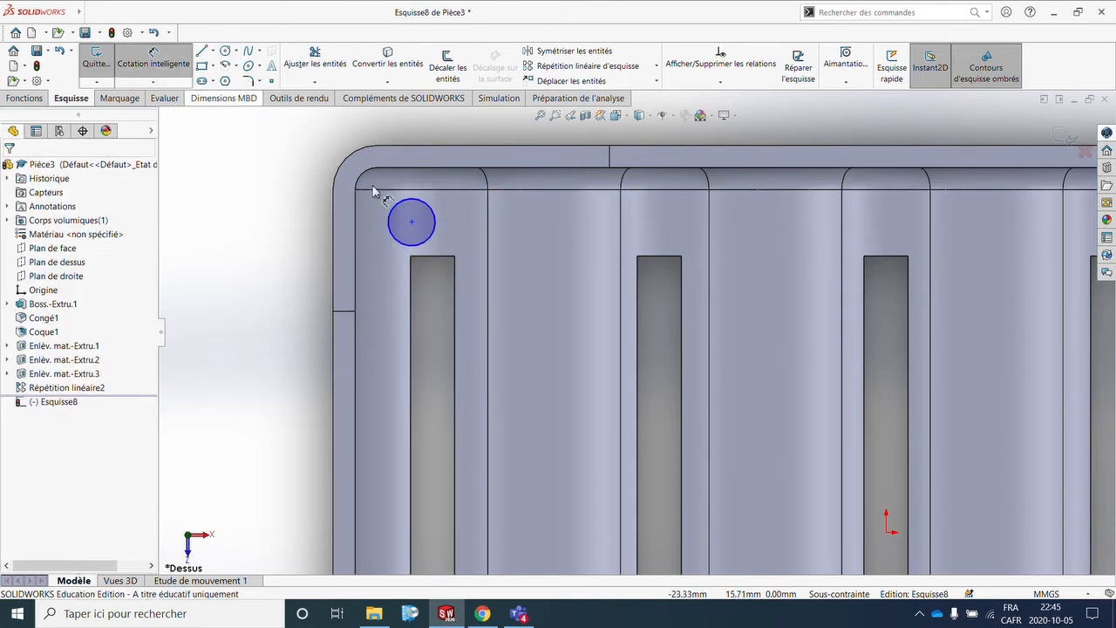
{"action": "left_click", "coordinate": [407, 200]}
{"action": "scroll", "coordinate": [390, 195], "scroll_direction": "up", "scroll_amount": 3}
{"action": "left_click", "coordinate": [378, 187]}
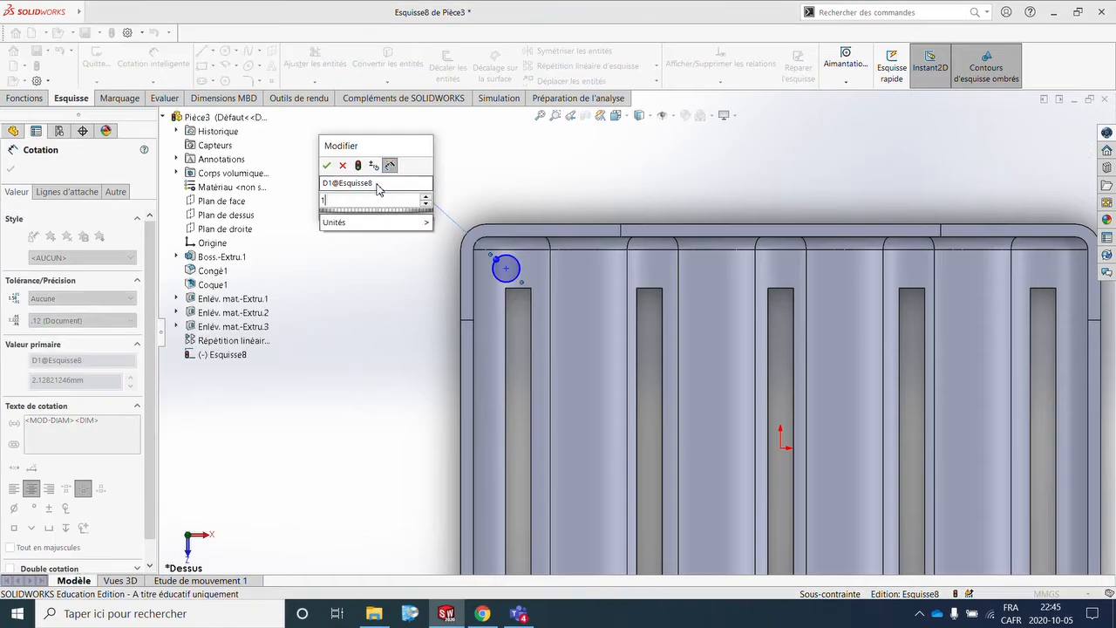
{"action": "type", "text": "1"}
{"action": "key", "text": "Return"}
- Dimension the circle's centre 3 mm from the outer edge of the adjacent short wall
{"action": "scroll", "coordinate": [530, 274], "scroll_direction": "down", "scroll_amount": 2}
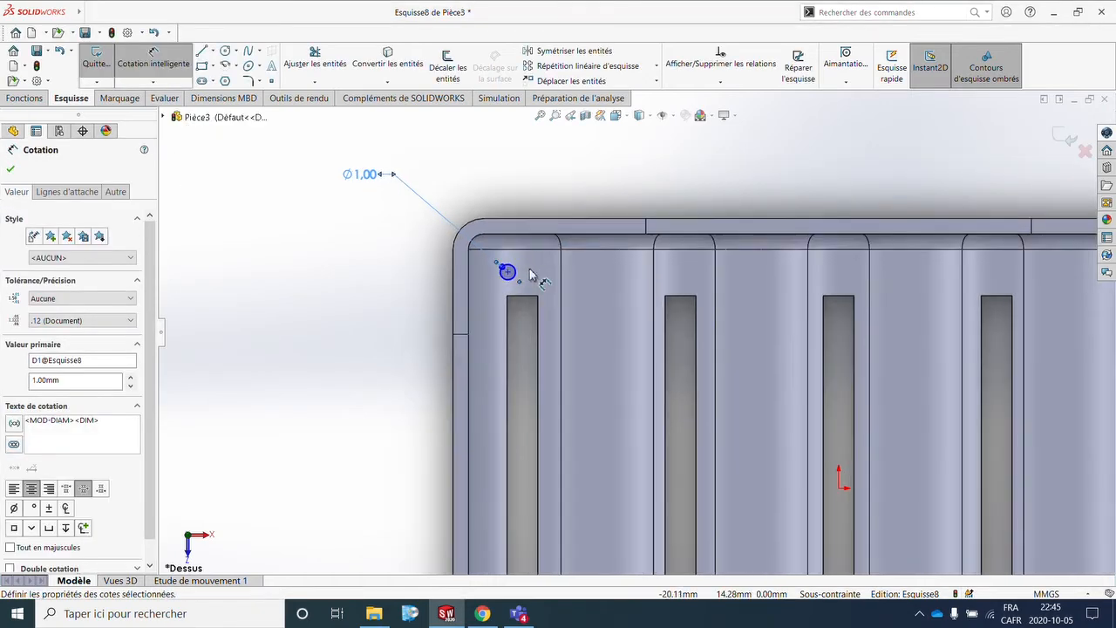
{"action": "left_click", "coordinate": [453, 272]}
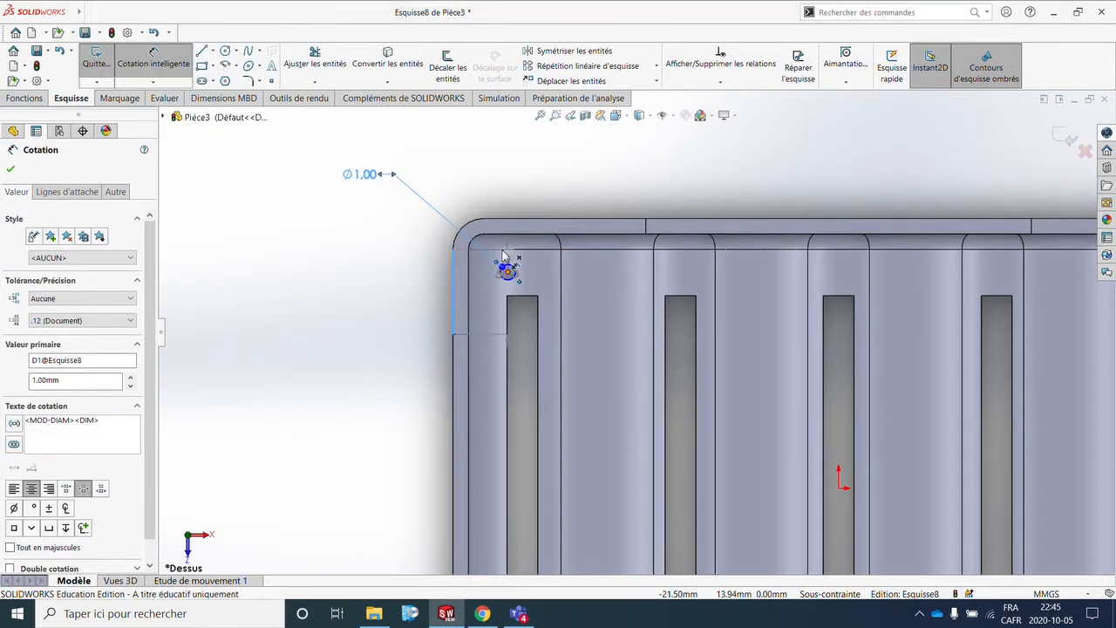
{"action": "left_click", "coordinate": [507, 271]}
{"action": "left_click", "coordinate": [486, 163]}
{"action": "type", "text": "3"}
{"action": "key", "text": "Return"}
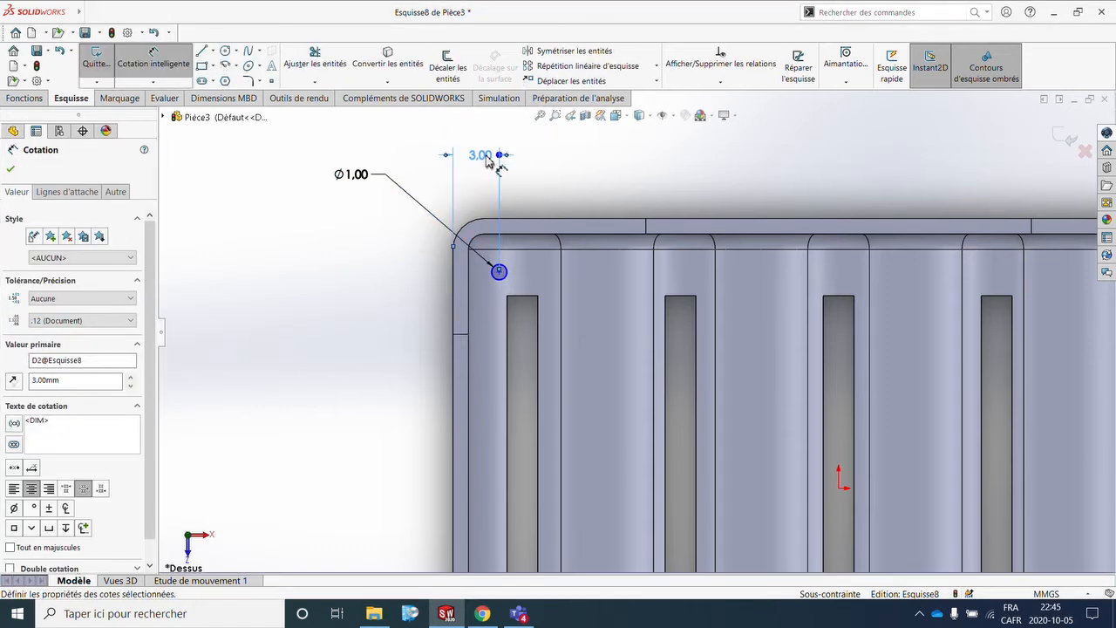